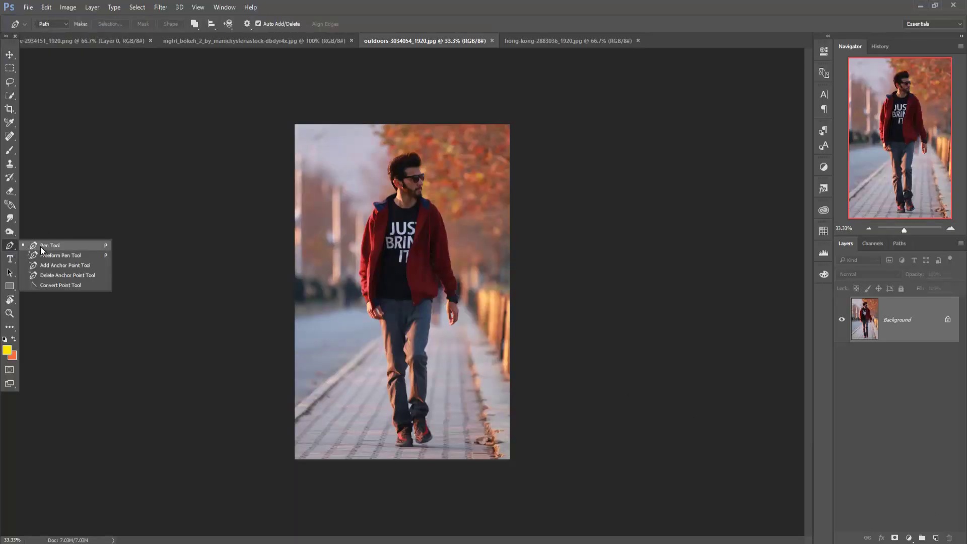
Select the Pen Tool and zoom to 200% on the walking man's shoes.
left_click_drag(15, 249, 40, 247)
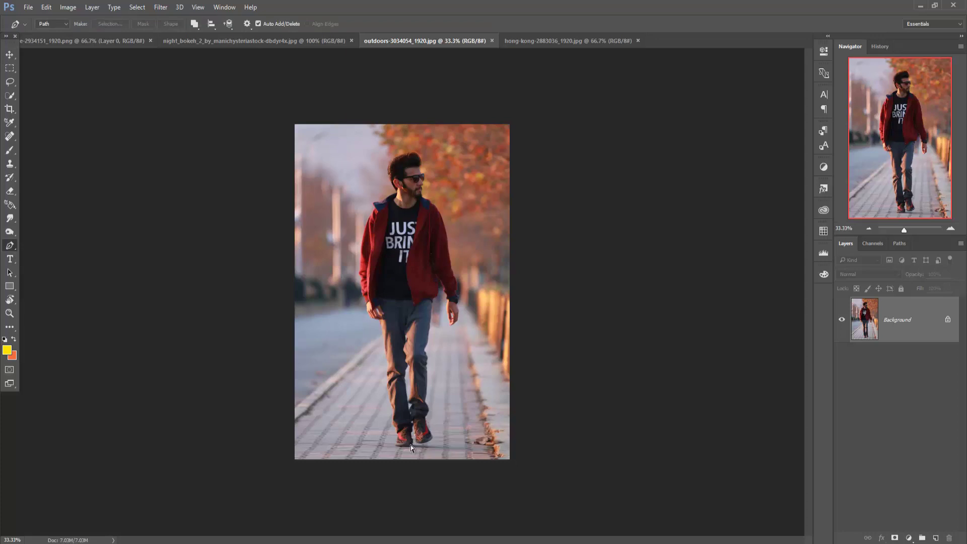
scroll(410, 447, "up", 5)
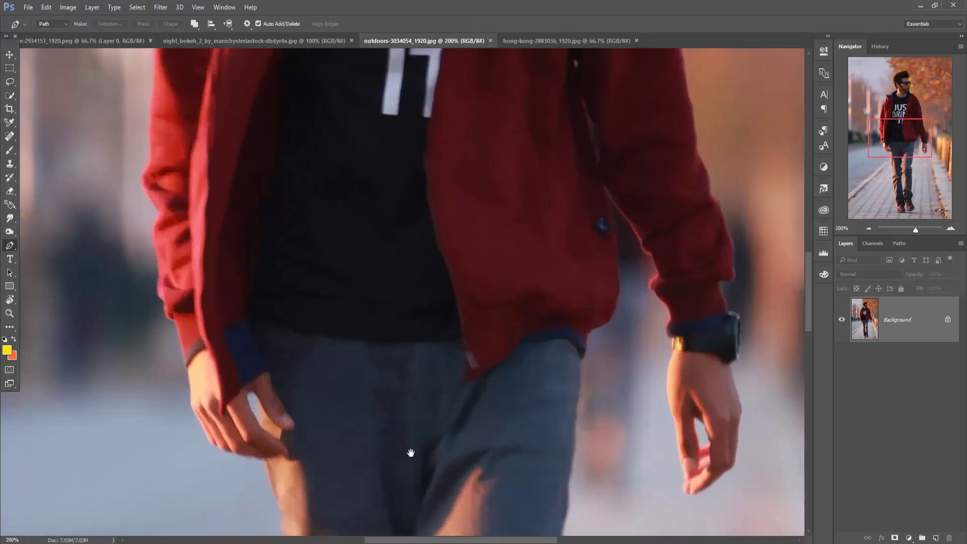
scroll(411, 452, "down", 8)
scroll(451, 349, "down", 4)
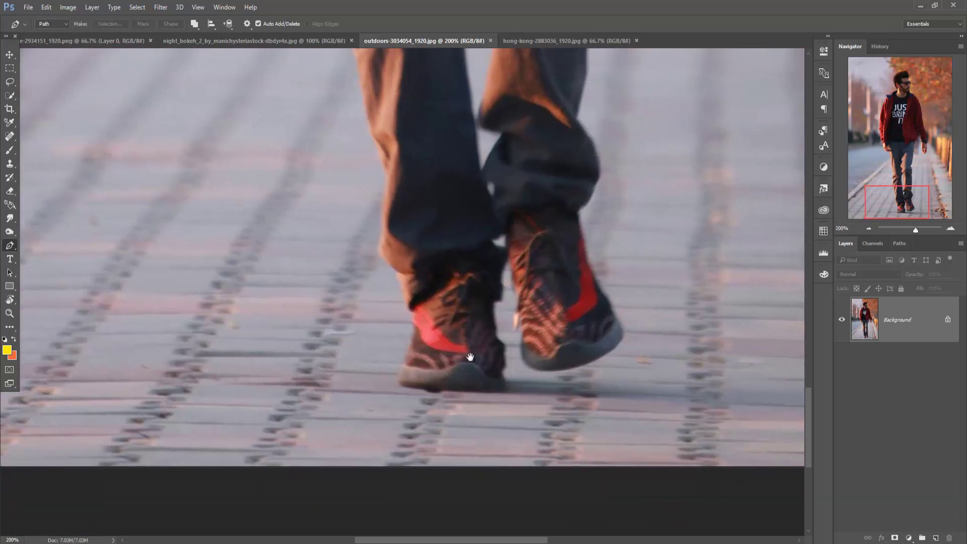
Start the path at the shoe and trace up the left leg, jacket edge and hood.
left_click(505, 378)
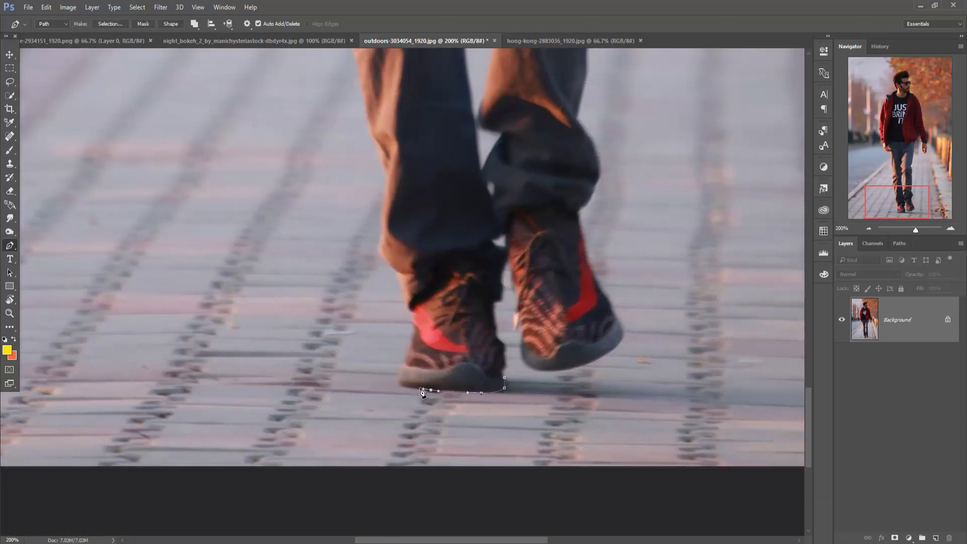
left_click_drag(372, 74, 367, 270)
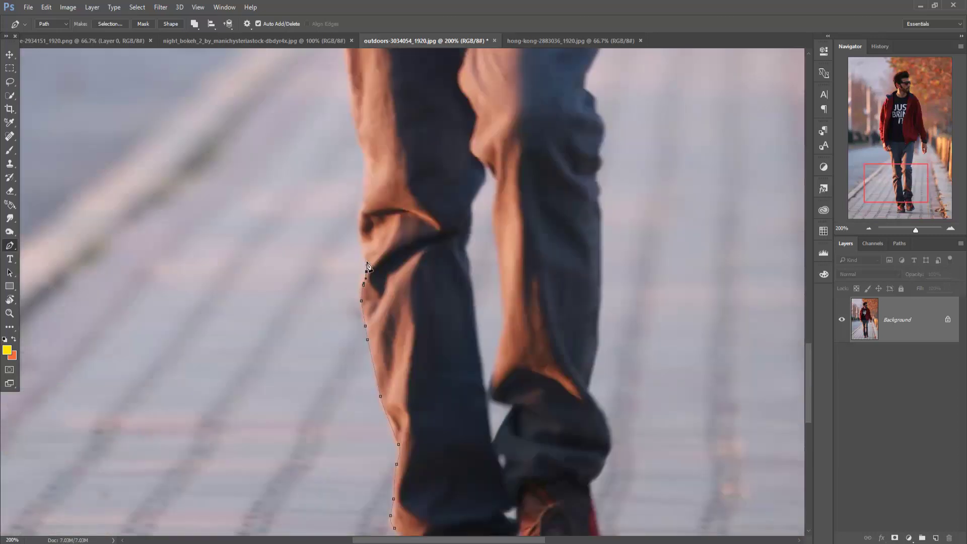
left_click(367, 174)
left_click_drag(389, 158, 333, 216)
left_click(307, 118)
left_click_drag(302, 105, 417, 428)
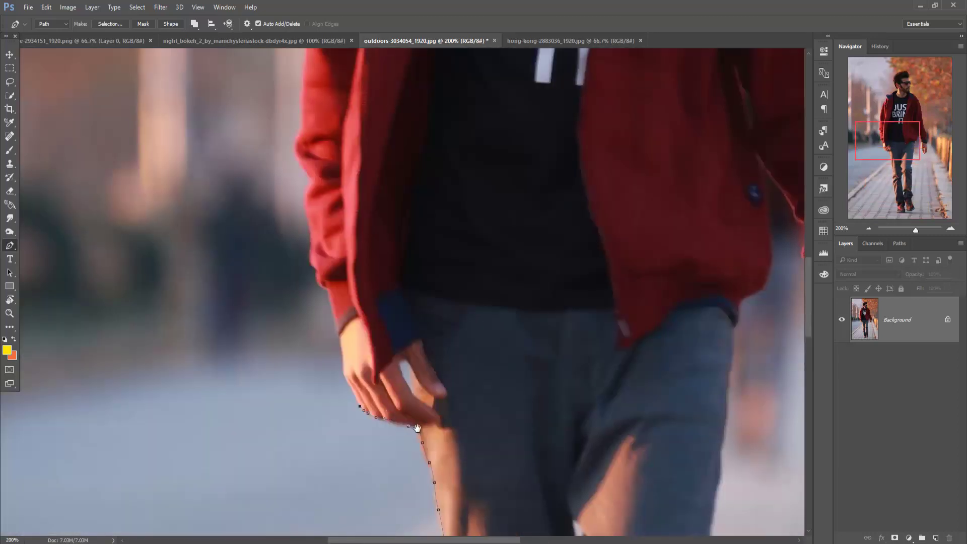
left_click_drag(301, 165, 312, 499)
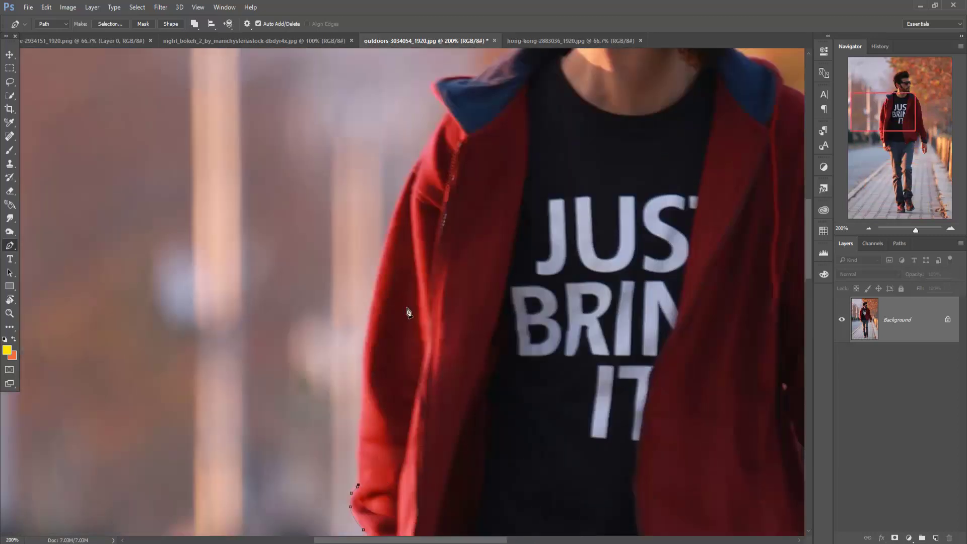
left_click(377, 300)
left_click(437, 135)
left_click(442, 81)
left_click(514, 51)
left_click_drag(514, 99, 465, 328)
left_click(519, 253)
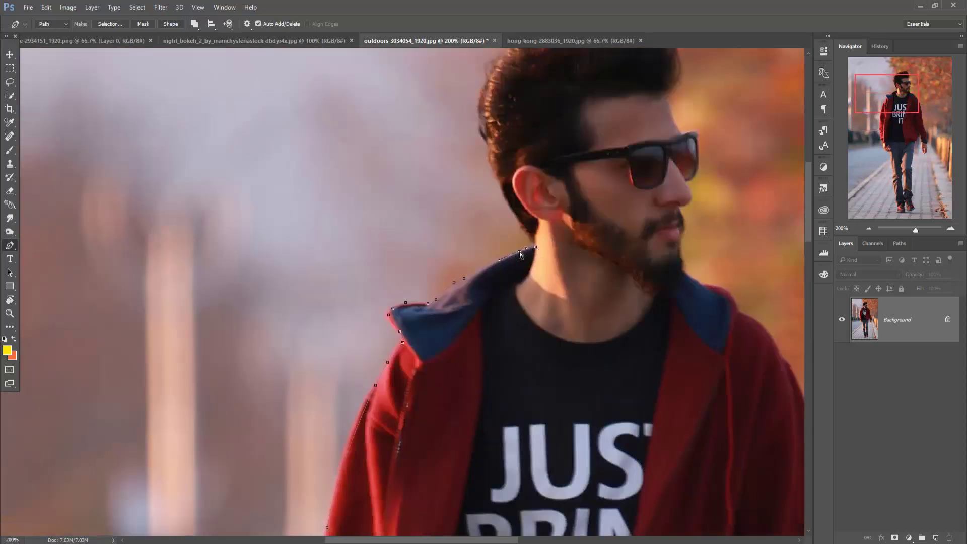
Trace the path over the top of the hair, then down the neck and jacket sleeve.
left_click(490, 69)
left_click_drag(521, 96, 370, 268)
mouse_move(493, 184)
left_mouse_down()
mouse_move(518, 272)
mouse_move(544, 305)
left_mouse_up()
left_click_drag(539, 346, 389, 186)
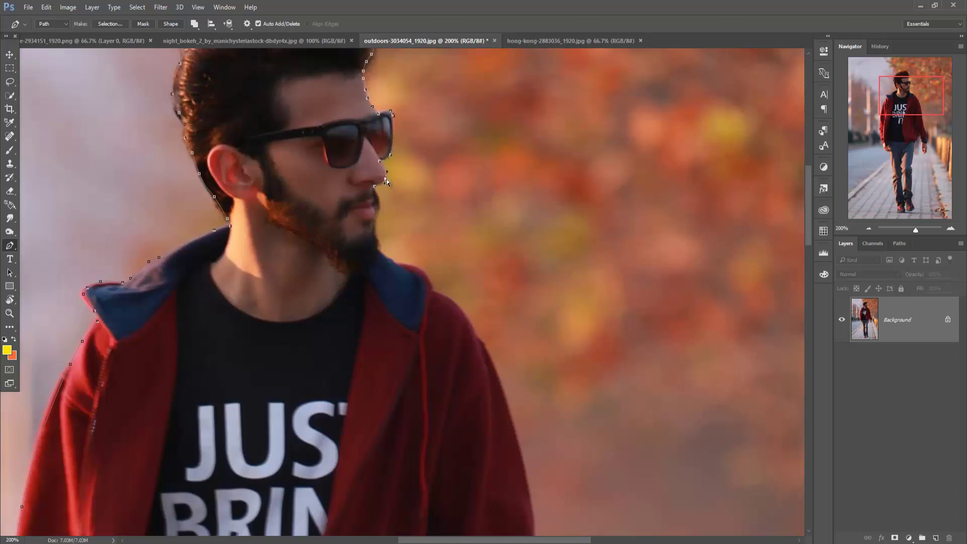
mouse_move(380, 248)
left_mouse_down()
mouse_move(433, 297)
mouse_move(534, 524)
mouse_move(454, 191)
left_mouse_up()
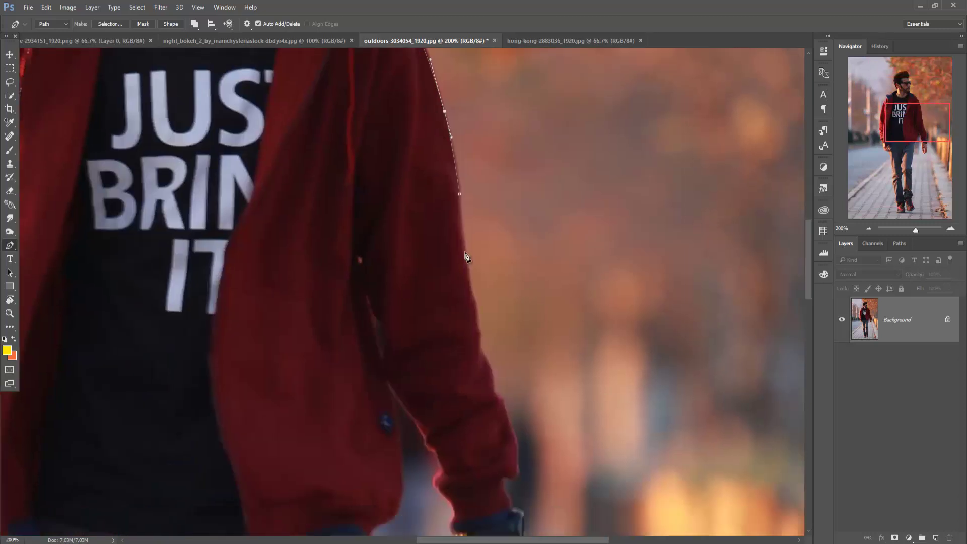
mouse_move(466, 252)
left_mouse_down()
mouse_move(519, 496)
mouse_move(367, 189)
mouse_move(372, 283)
mouse_move(320, 158)
left_mouse_up()
Trace around the hand's fingertips, the watch, up the arm and down the torso edge.
left_click(313, 157)
left_click(293, 177)
left_click(272, 181)
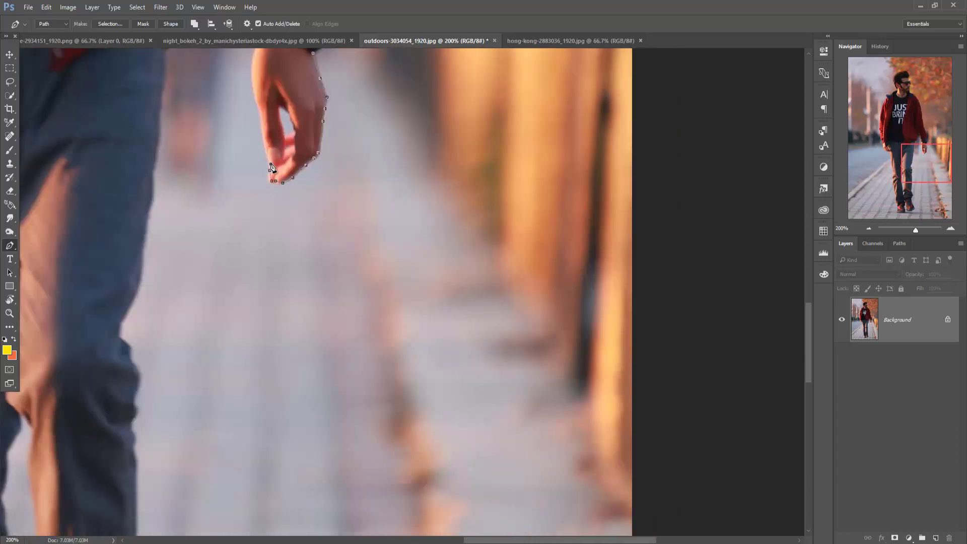
left_click(266, 144)
left_click_drag(266, 144, 311, 320)
left_click(297, 191)
left_click(280, 119)
left_click(234, 54)
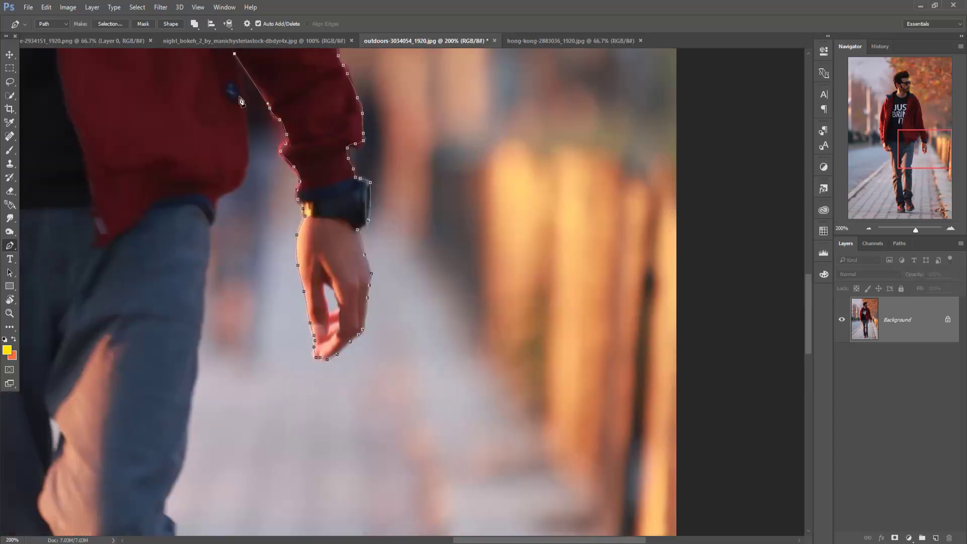
left_click(244, 169)
left_click(204, 282)
Trace down the leg edge and ankle, then around the right shoe to its sole.
left_click_drag(199, 385, 261, 96)
left_click(232, 313)
left_click(232, 380)
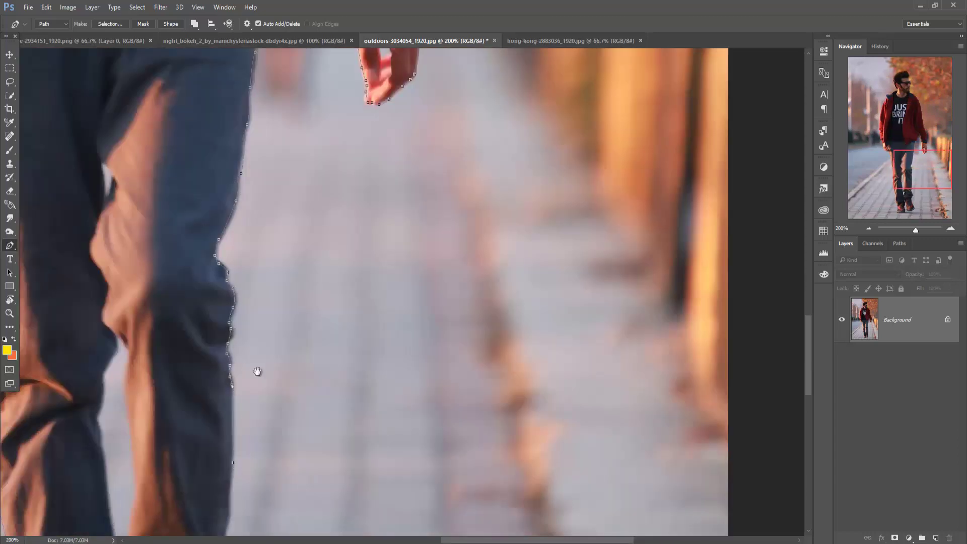
left_click_drag(258, 372, 314, 69)
left_click(289, 264)
left_click(294, 285)
left_click(285, 323)
left_click(285, 392)
left_click(309, 433)
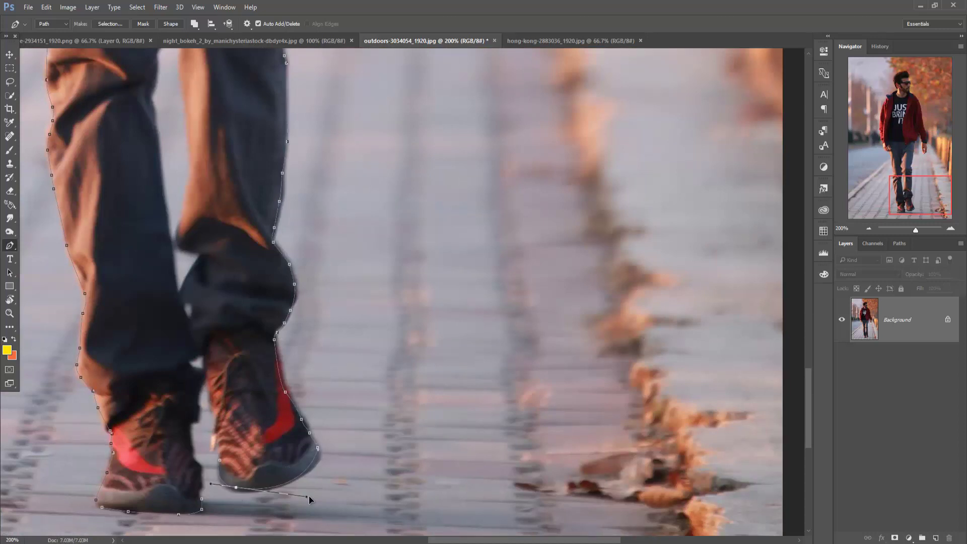
left_click_drag(315, 465, 310, 471)
Trace up the right shoe's inner edge, around the left shoe, and close the path.
left_click(220, 446)
left_click(207, 380)
left_click(204, 356)
left_click(191, 363)
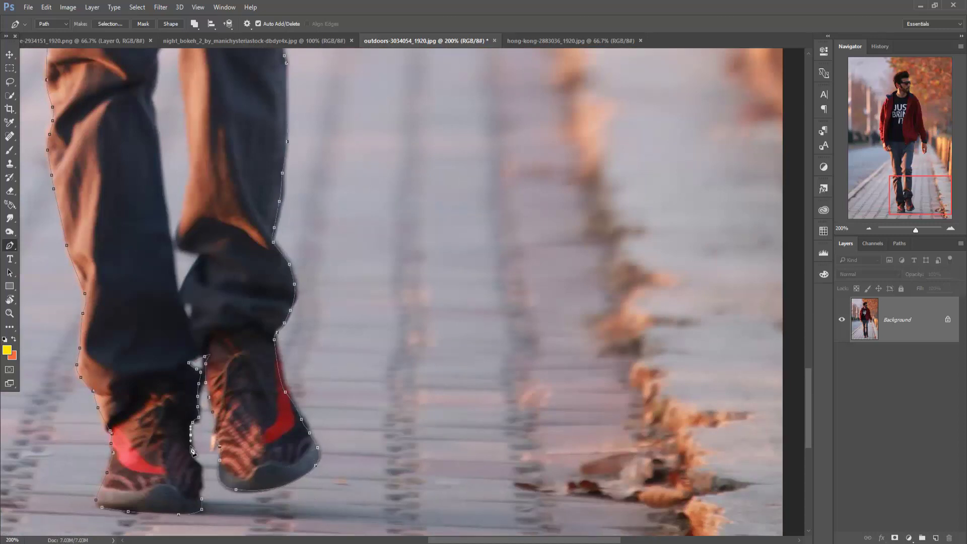
left_click(193, 433)
left_click(200, 491)
Convert the man's traced path into an active selection with Make Selection.
right_click(211, 243)
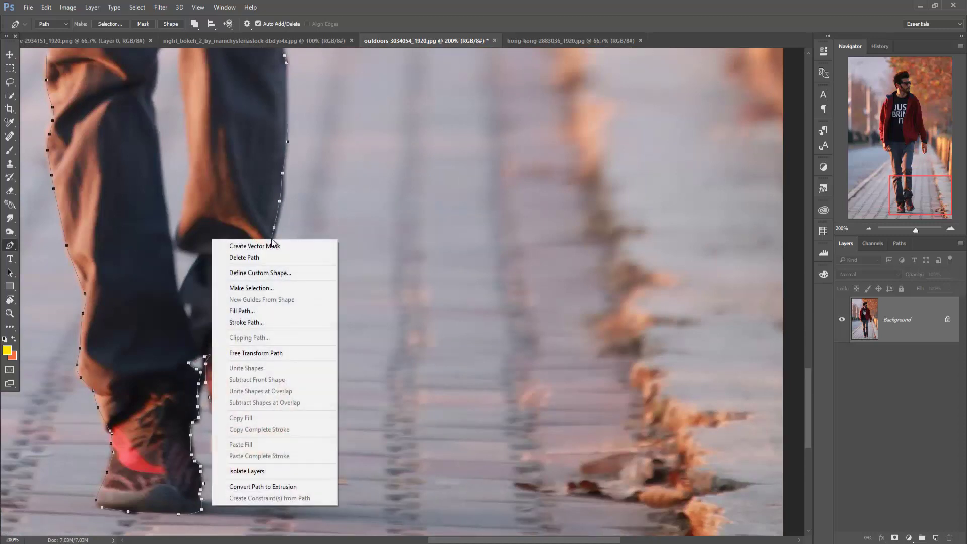
left_click(279, 288)
left_click(541, 165)
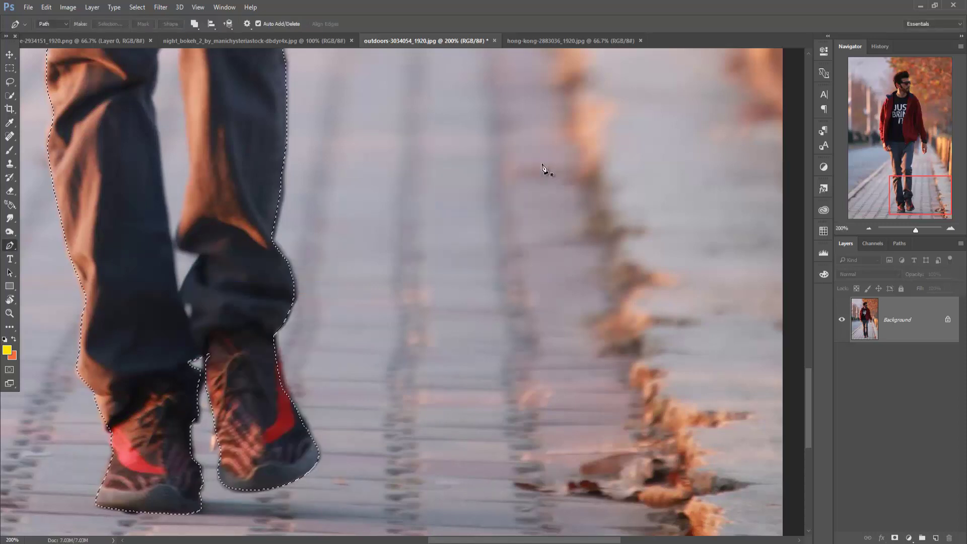
Fit the image on screen and switch to the Move tool.
key("ctrl+0")
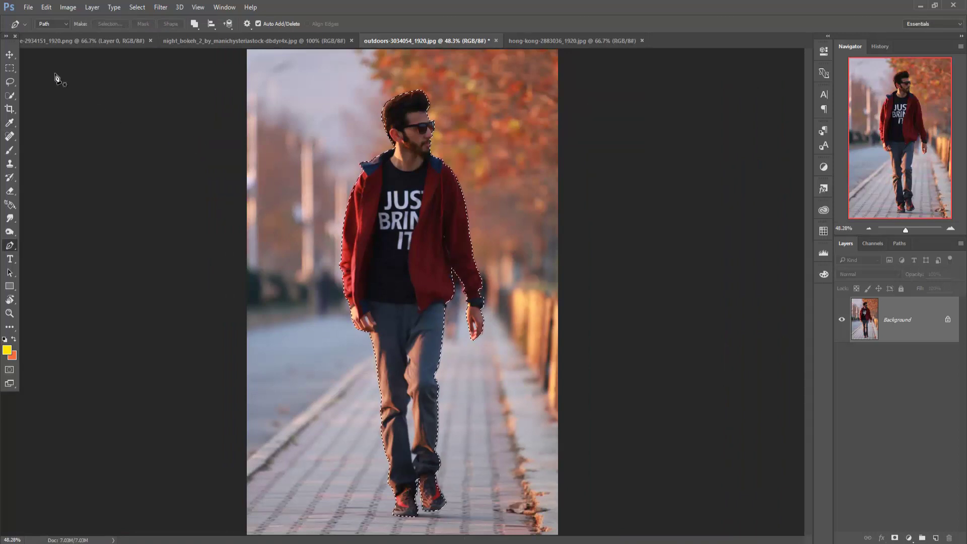
left_click(11, 59)
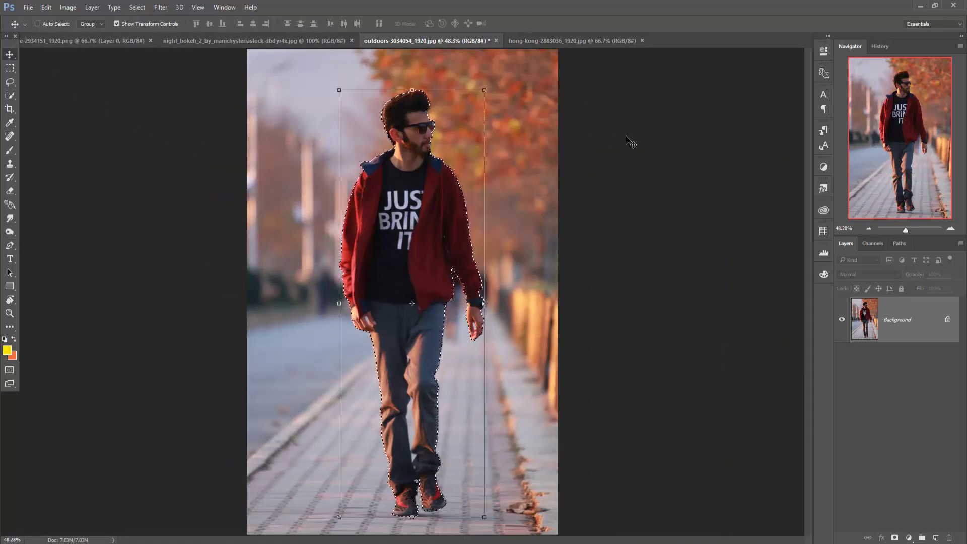
left_click(28, 7)
Create a blank white 1280x720 Untitled-1 document, then switch to the night_bokeh image.
left_click(36, 17)
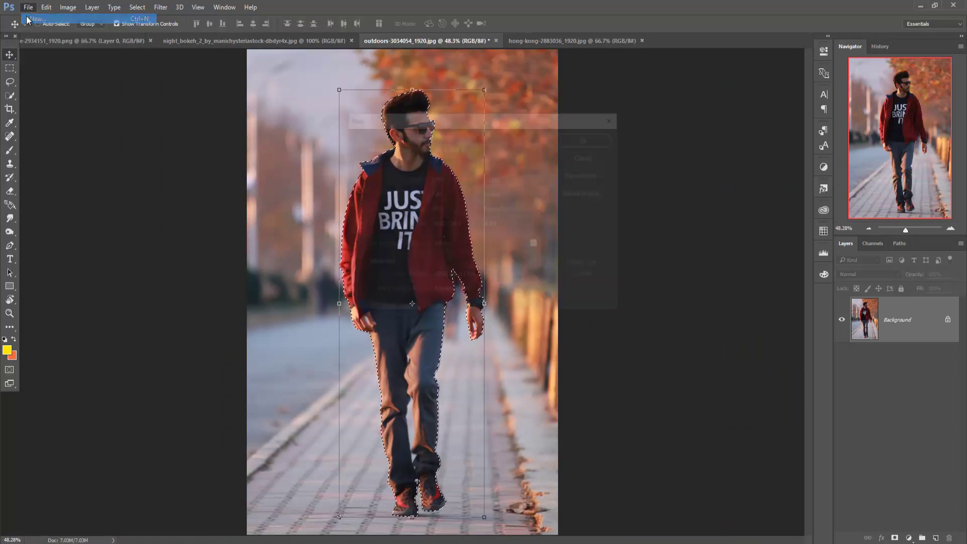
left_click(599, 143)
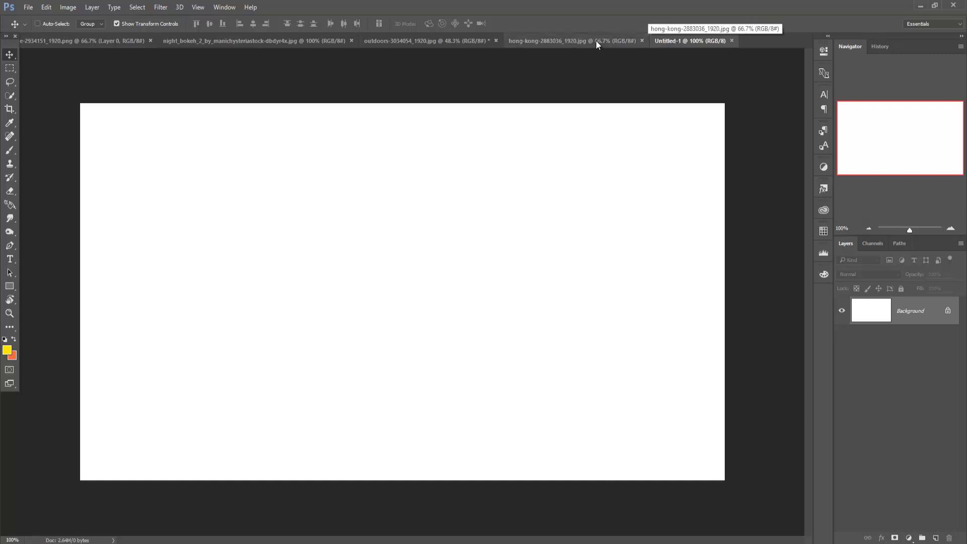
left_click(241, 42)
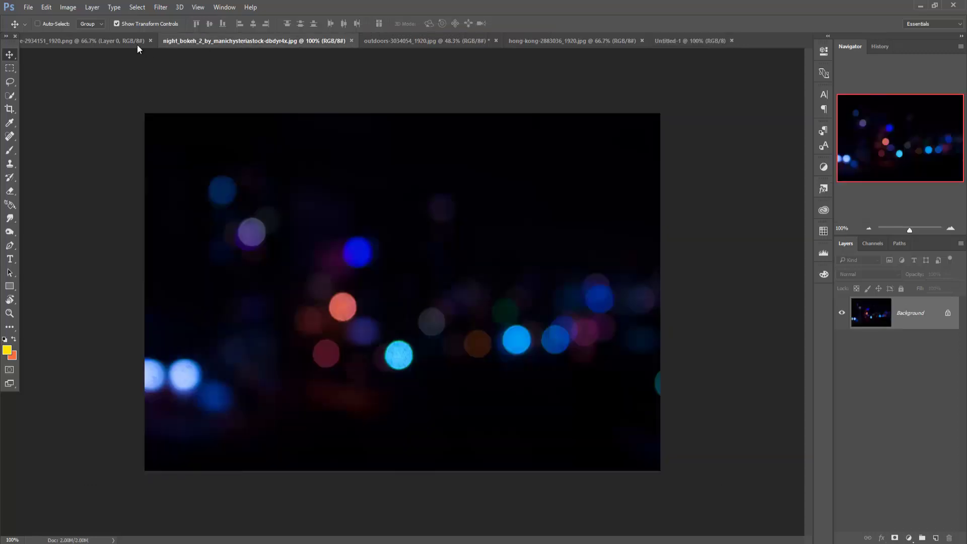
Copy the bridge image onto the blank Untitled-1 document as Layer 1.
left_click(120, 40)
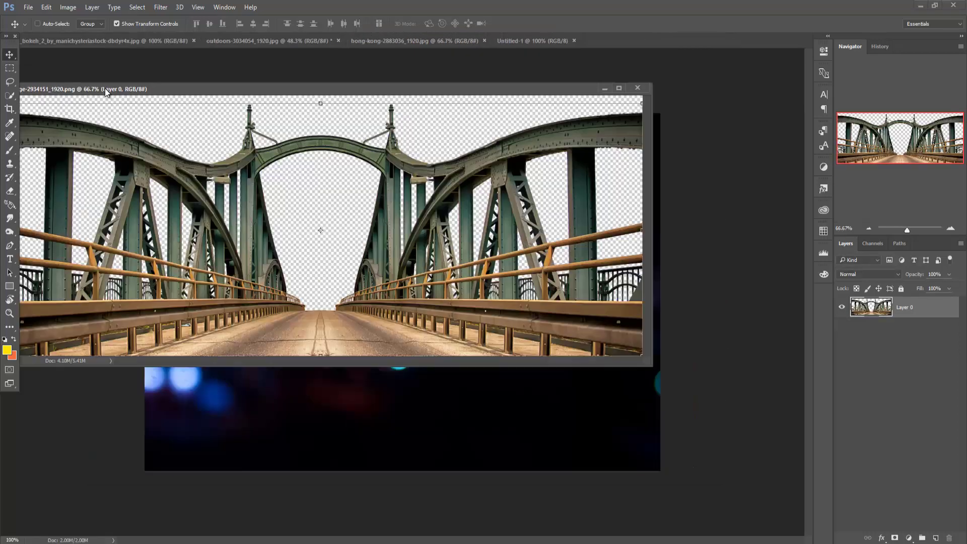
left_click_drag(107, 82, 486, 142)
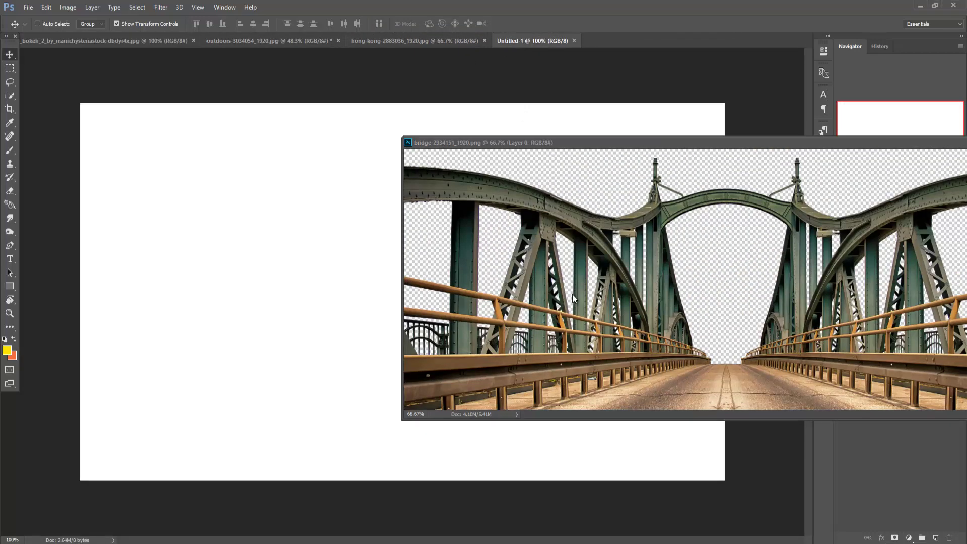
left_click_drag(524, 45, 301, 313)
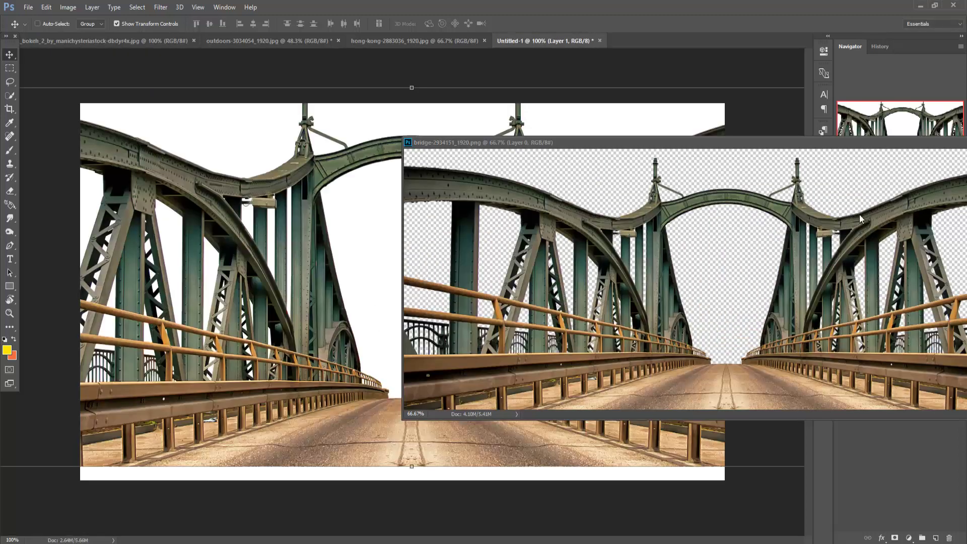
left_click_drag(909, 145, 614, 216)
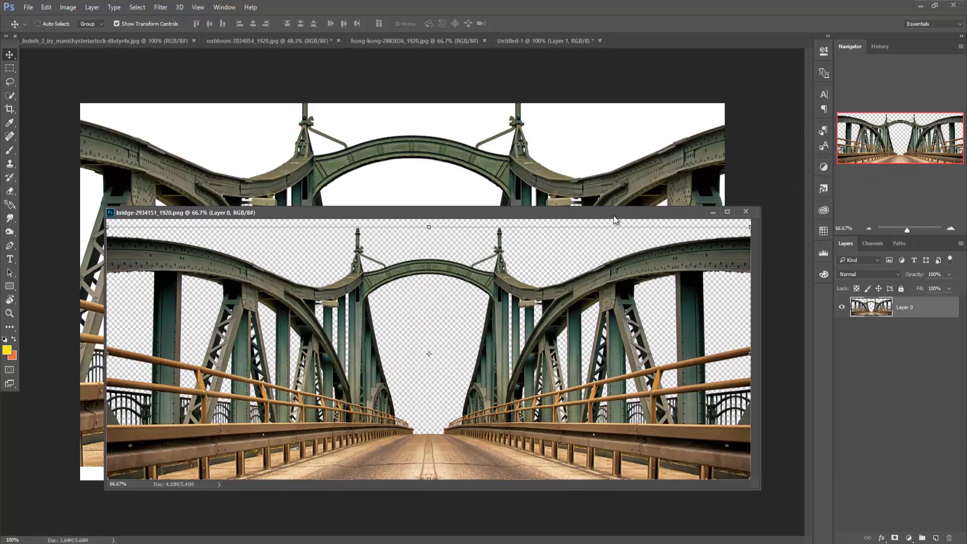
left_click(713, 212)
Shrink the bridge layer to about 60% and move it along the canvas bottom.
left_click_drag(378, 251, 487, 295)
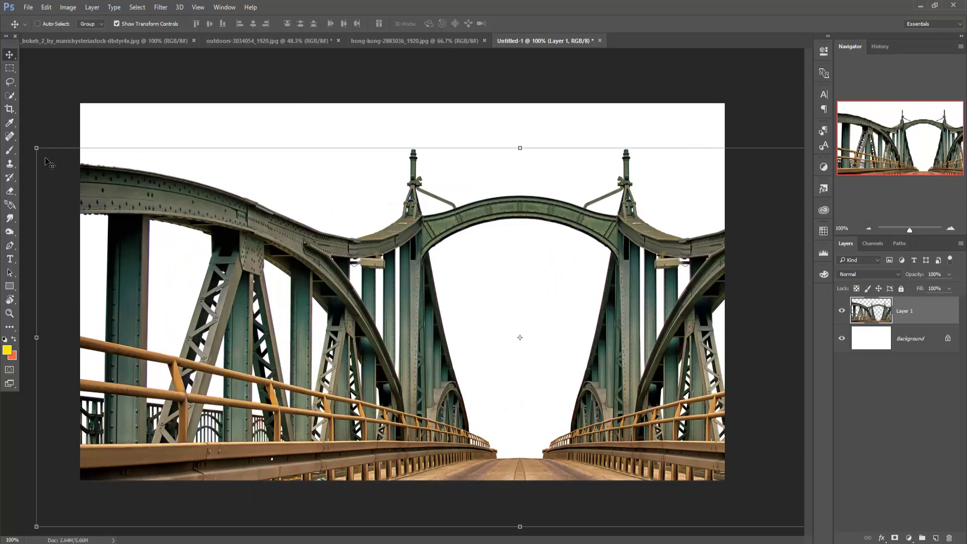
left_click_drag(35, 149, 229, 225)
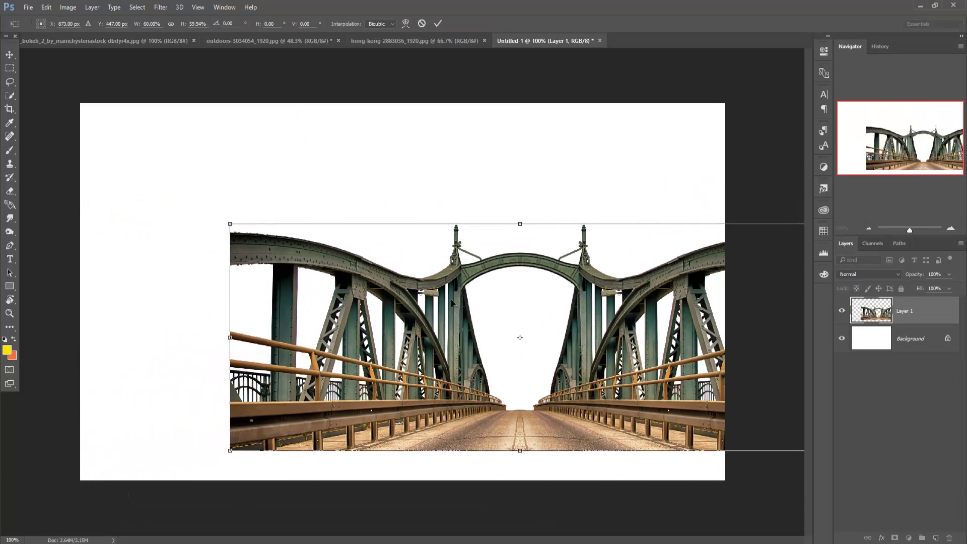
mouse_move(463, 311)
left_mouse_down()
mouse_move(400, 311)
mouse_move(351, 338)
left_mouse_up()
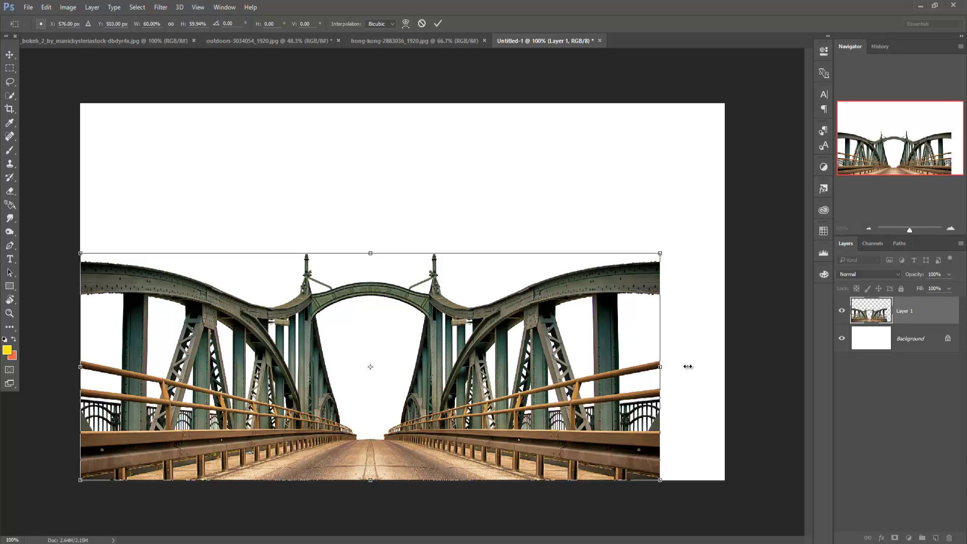
Stretch the bridge across the full canvas width and apply the transform.
left_click_drag(688, 366, 724, 366)
left_click_drag(403, 253, 402, 121)
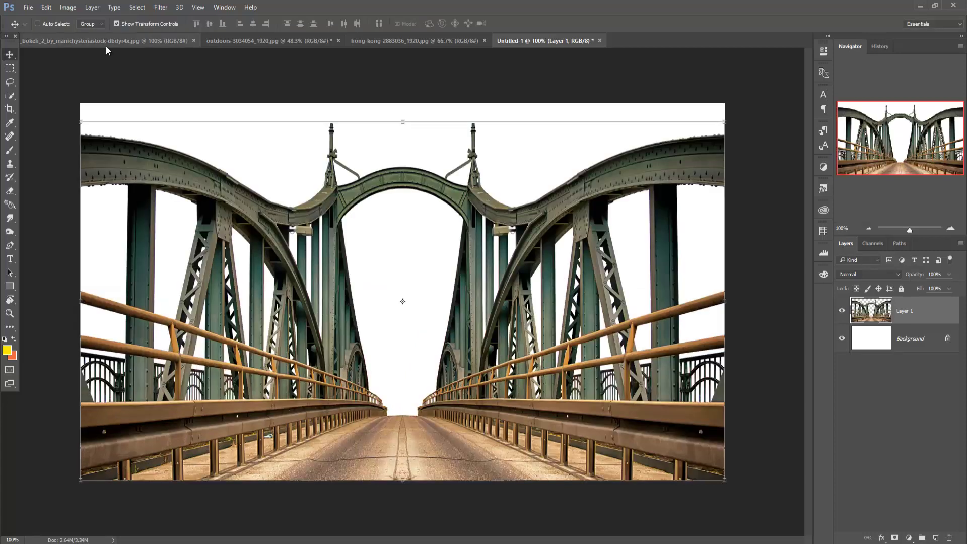
key("Return")
Drag the cut-out man from the outdoors photo into Untitled-1 as Layer 2 and lower him.
left_click_drag(245, 41, 557, 90)
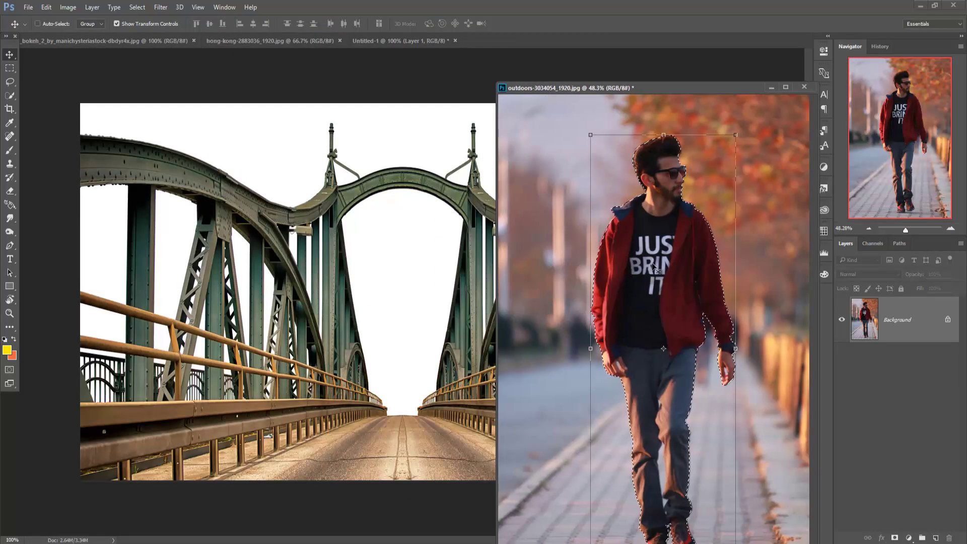
left_click_drag(654, 267, 386, 304)
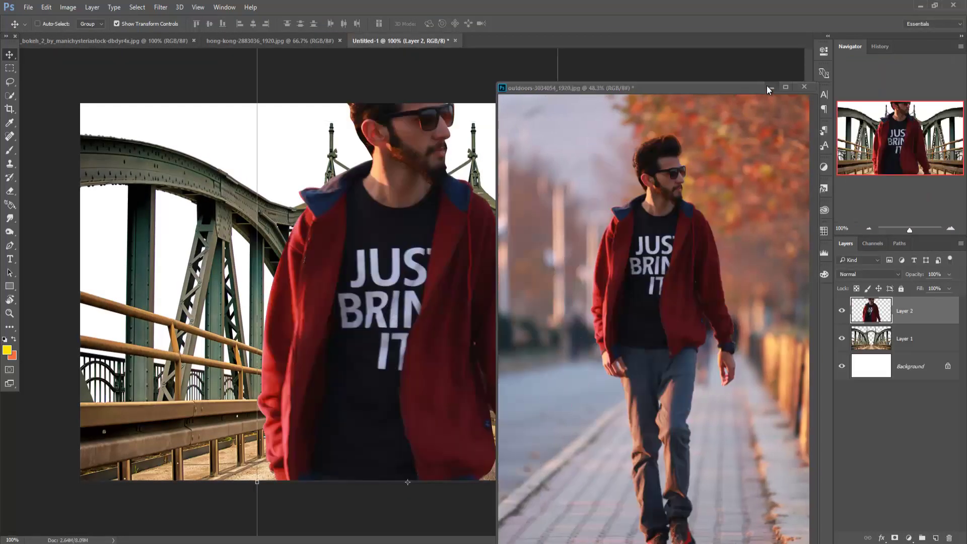
left_click(771, 88)
left_click_drag(457, 153, 447, 280)
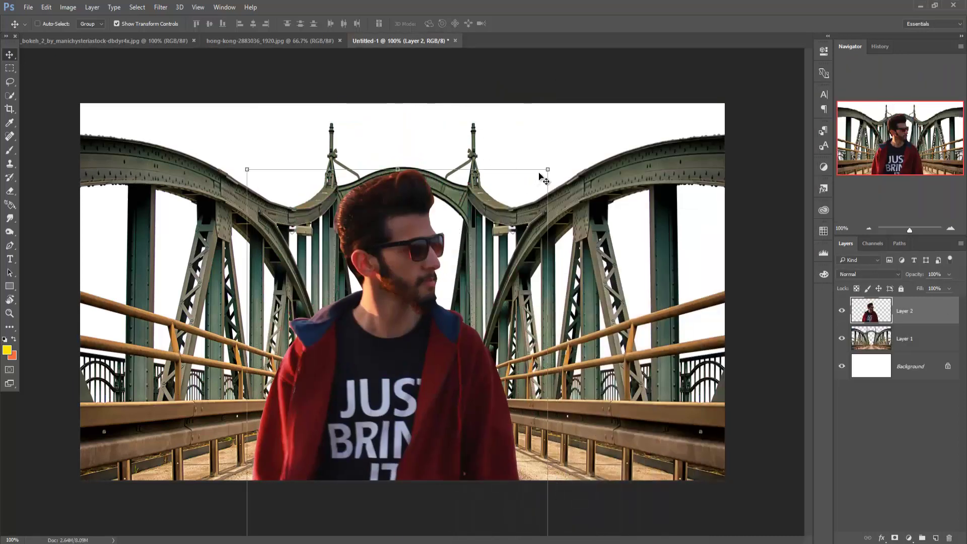
Scale the man down in stages to about 29% of his size.
mouse_move(546, 171)
left_mouse_down()
mouse_move(434, 396)
mouse_move(455, 168)
left_mouse_up()
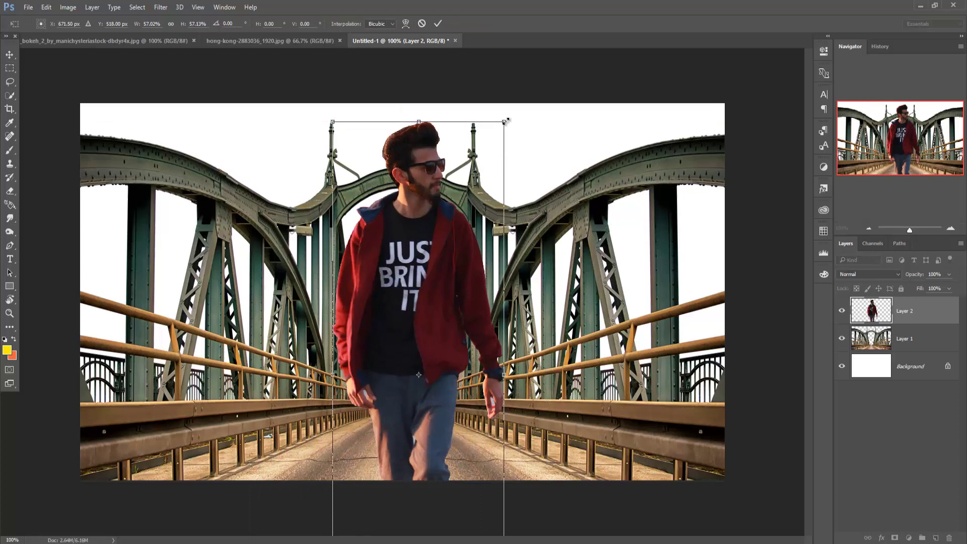
left_click_drag(505, 124, 491, 201)
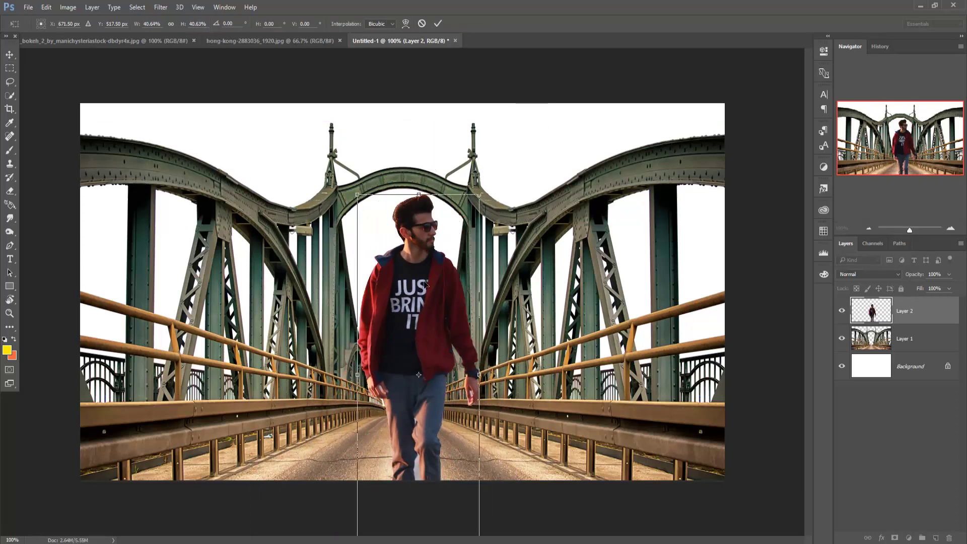
left_click_drag(437, 292, 425, 234)
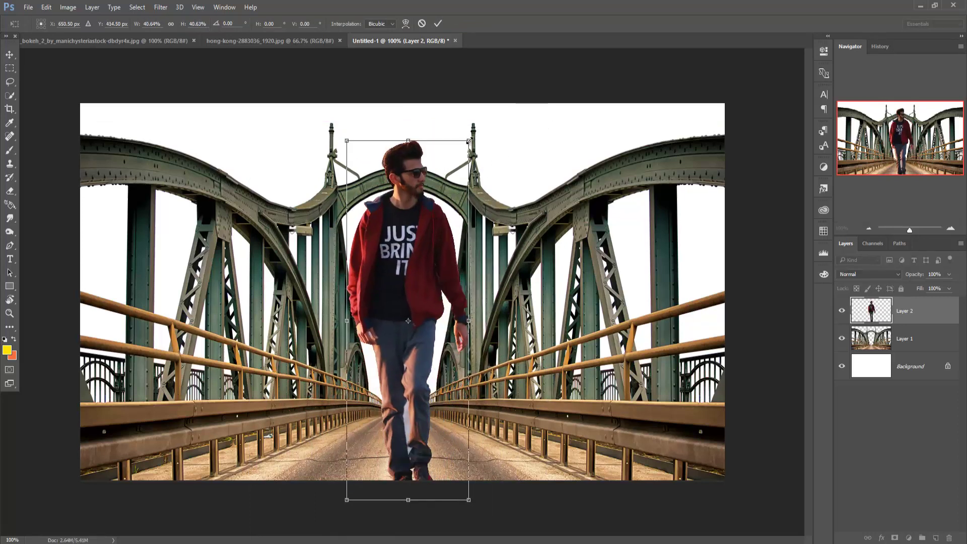
left_click_drag(468, 144, 459, 171)
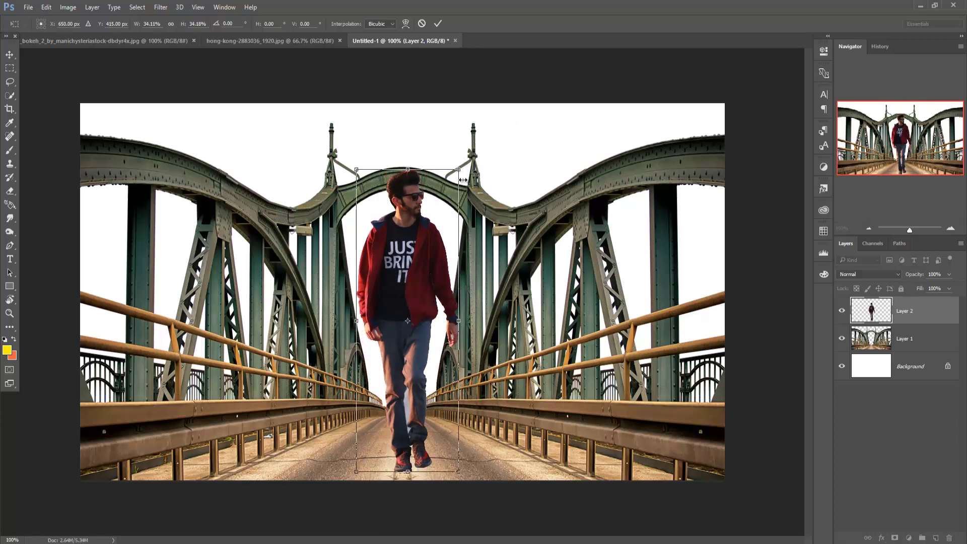
left_click_drag(458, 171, 451, 191)
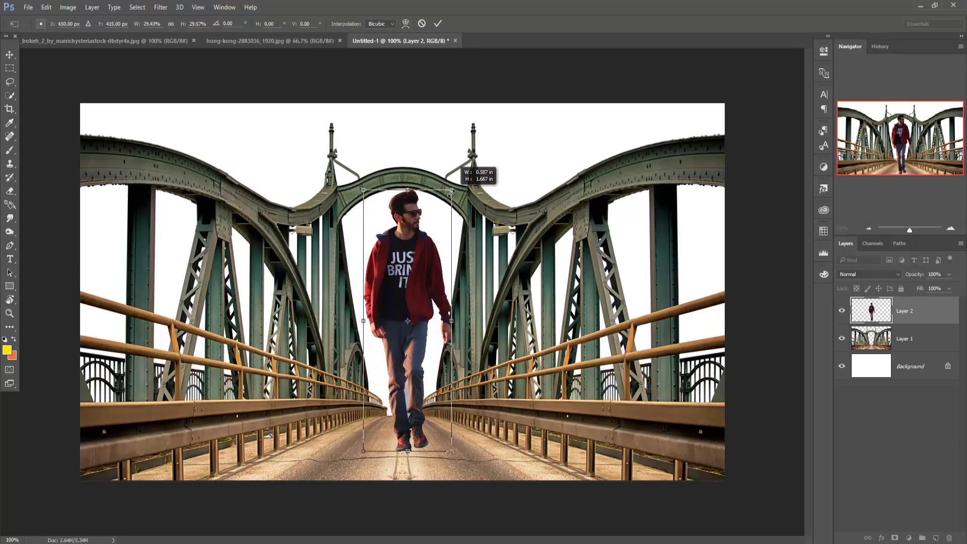
left_click_drag(452, 190, 450, 194)
Centre the man on the bridge road and apply the transform.
left_click_drag(411, 270, 411, 274)
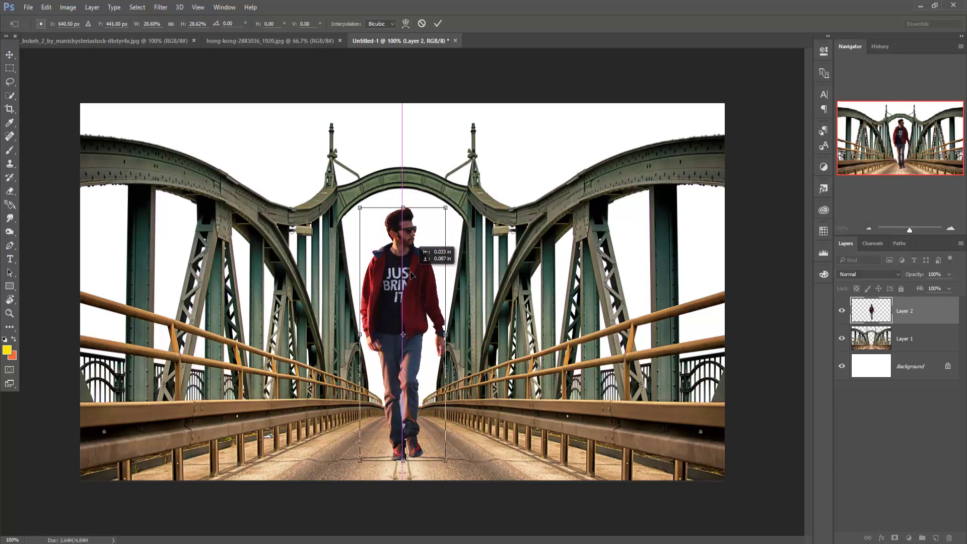
left_click_drag(411, 271, 412, 273)
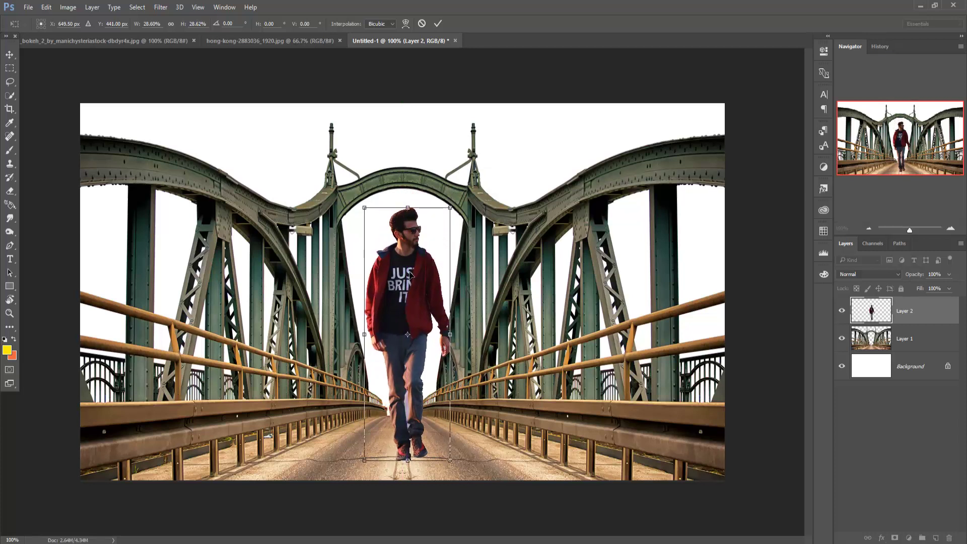
left_click_drag(405, 275, 403, 276)
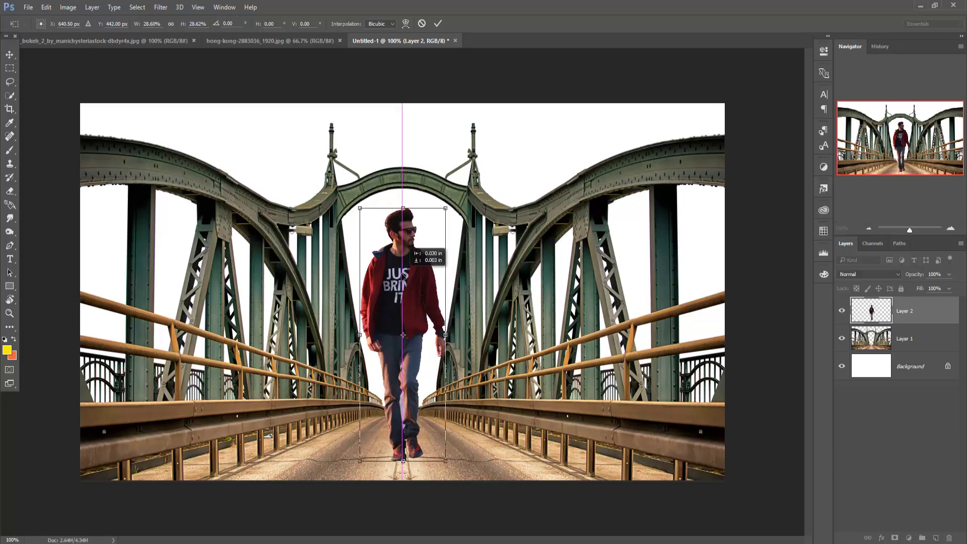
left_click(439, 25)
left_click(917, 339)
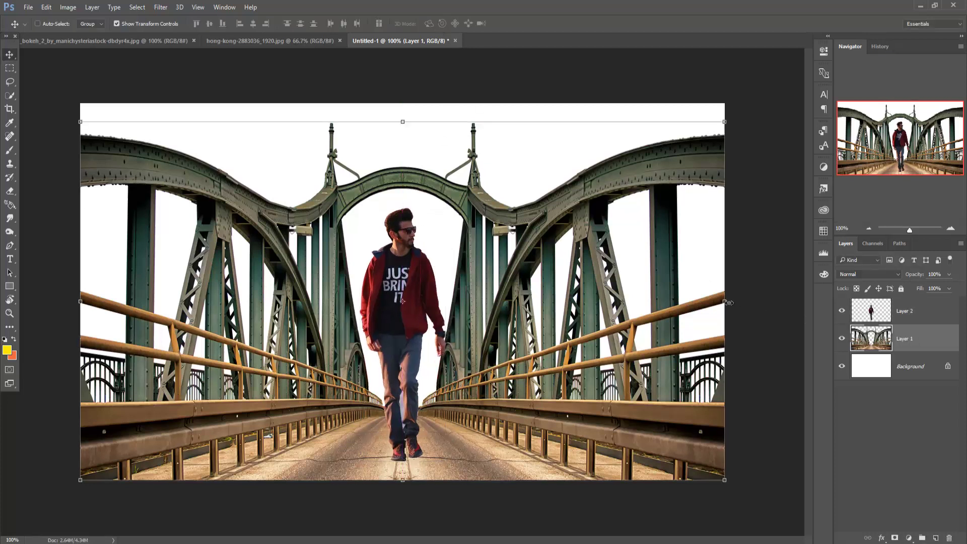
Widen Layer 1's bridge to about 126.6% past both canvas edges, then return to 100% zoom.
mouse_move(725, 302)
left_mouse_down()
mouse_move(800, 301)
mouse_move(784, 301)
left_mouse_up()
left_click_drag(81, 302, 22, 308)
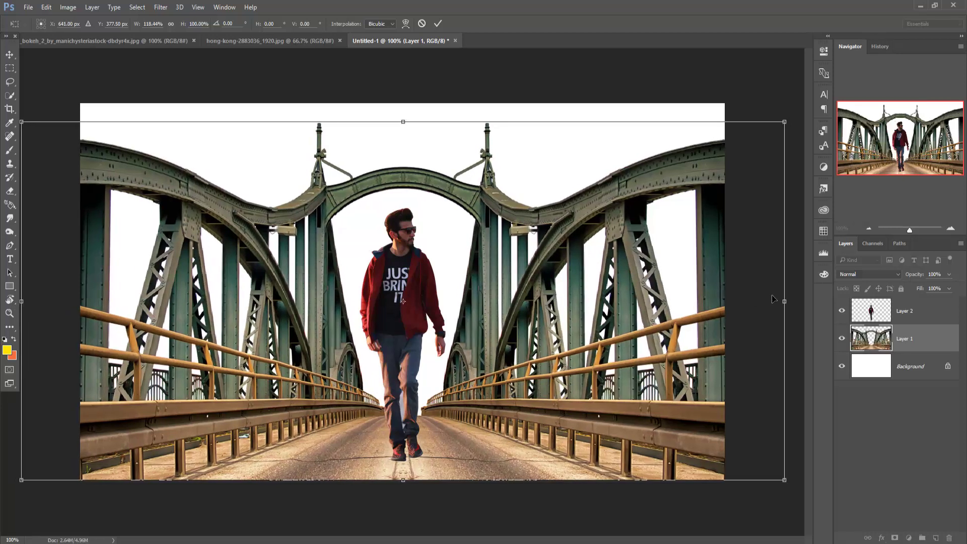
left_click_drag(787, 302, 790, 301)
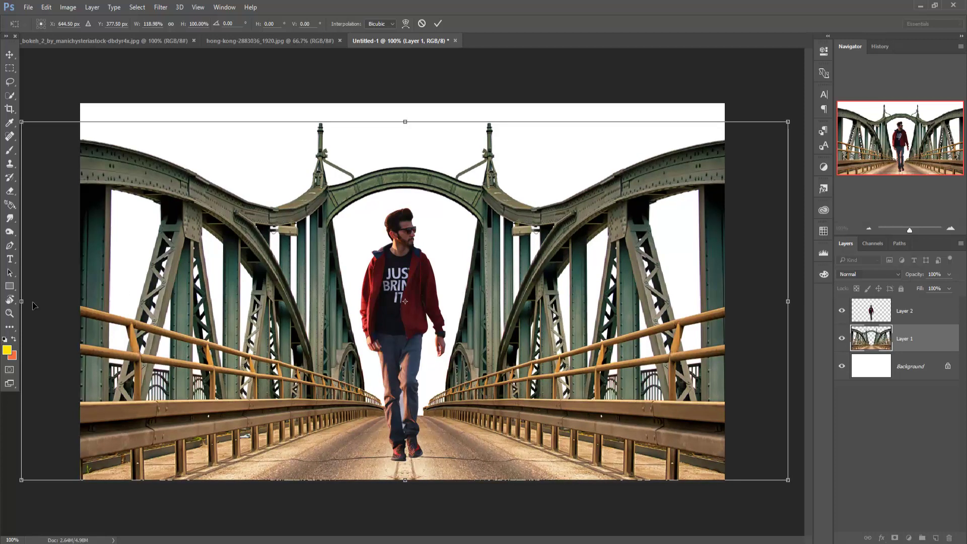
key("ctrl+minus")
left_click_drag(148, 300, 129, 300)
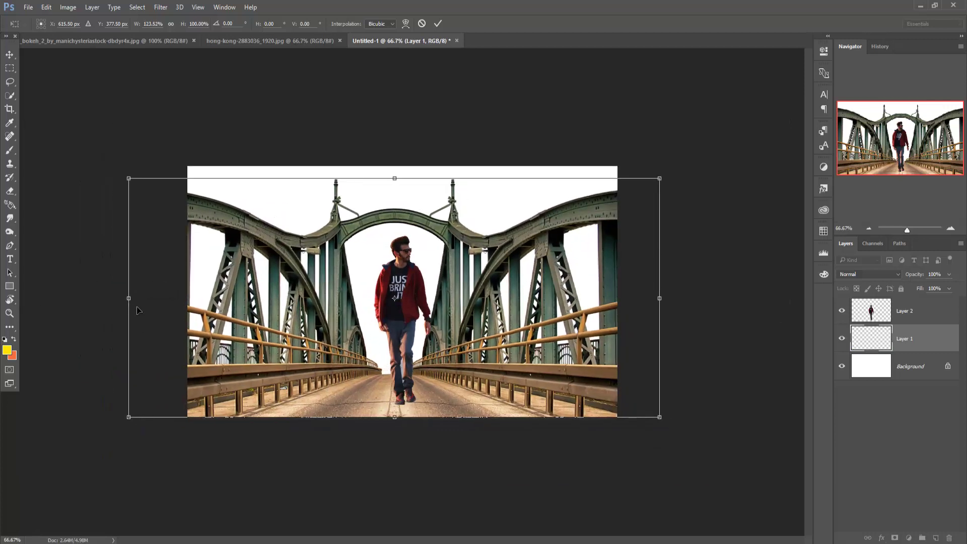
left_click_drag(661, 299, 674, 299)
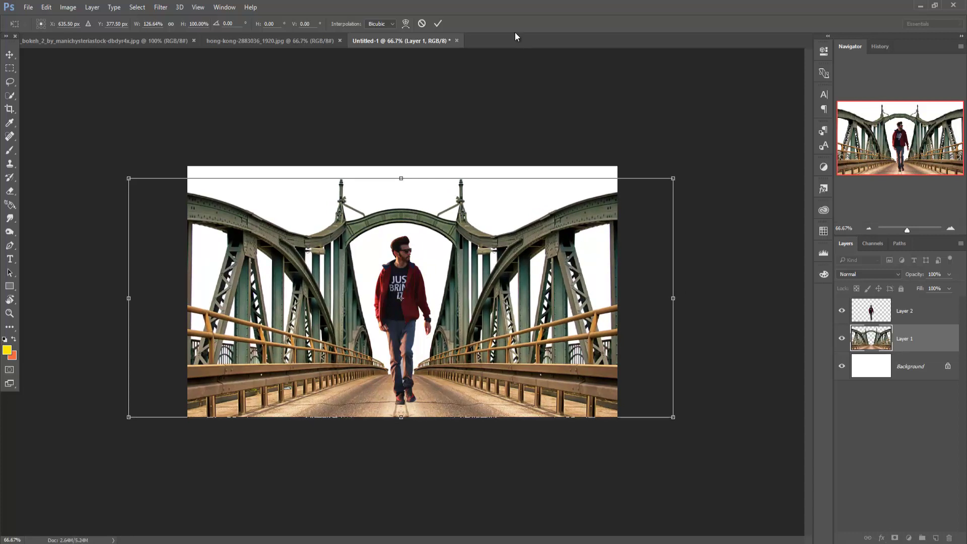
left_click(437, 25)
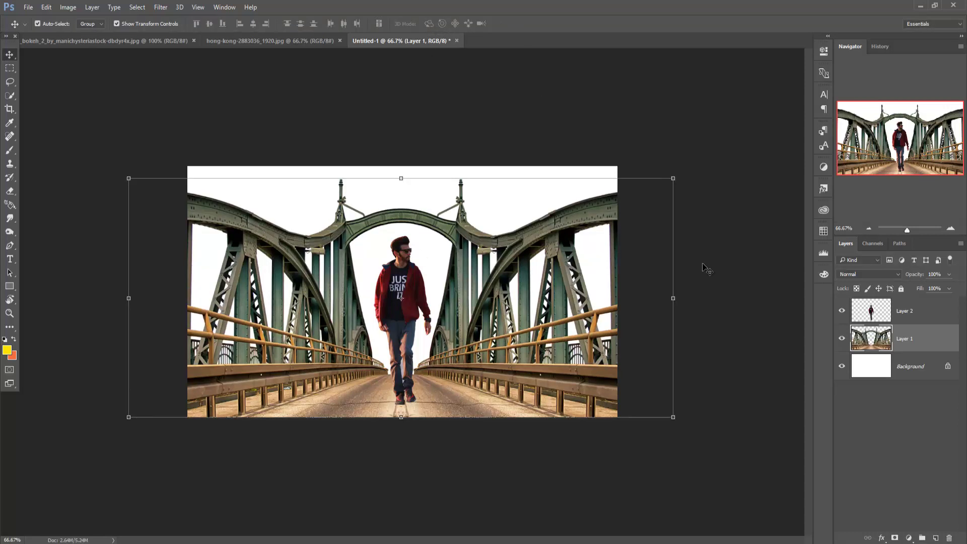
key("ctrl+plus")
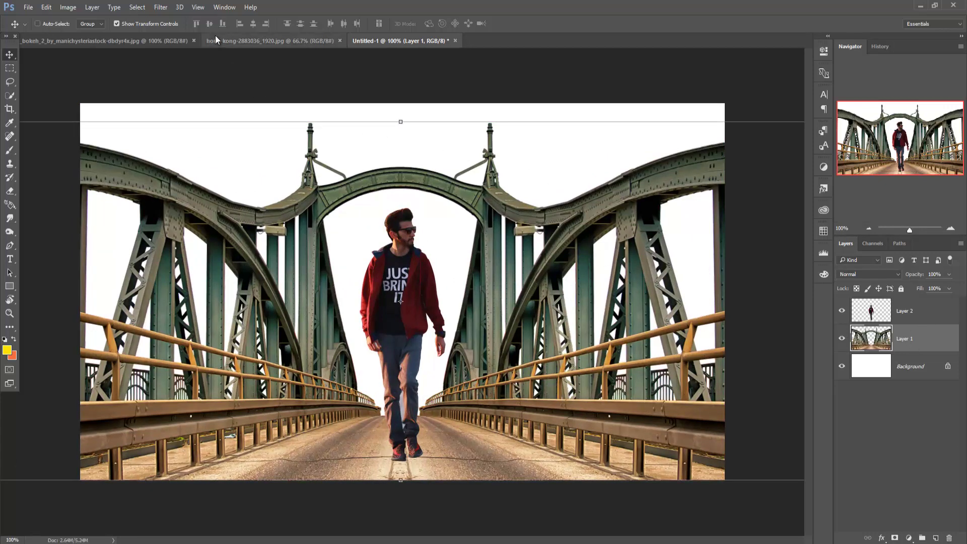
In the Hong Kong photo, marquee-select the sky and skyline down to the waterline.
left_click(229, 41)
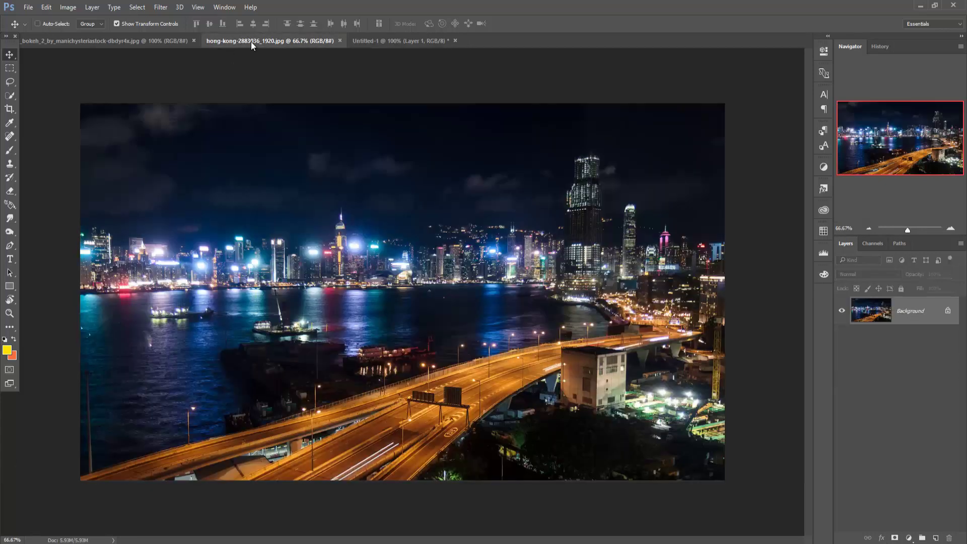
left_click(10, 68)
mouse_move(79, 103)
left_mouse_down()
mouse_move(477, 291)
mouse_move(734, 290)
left_mouse_up()
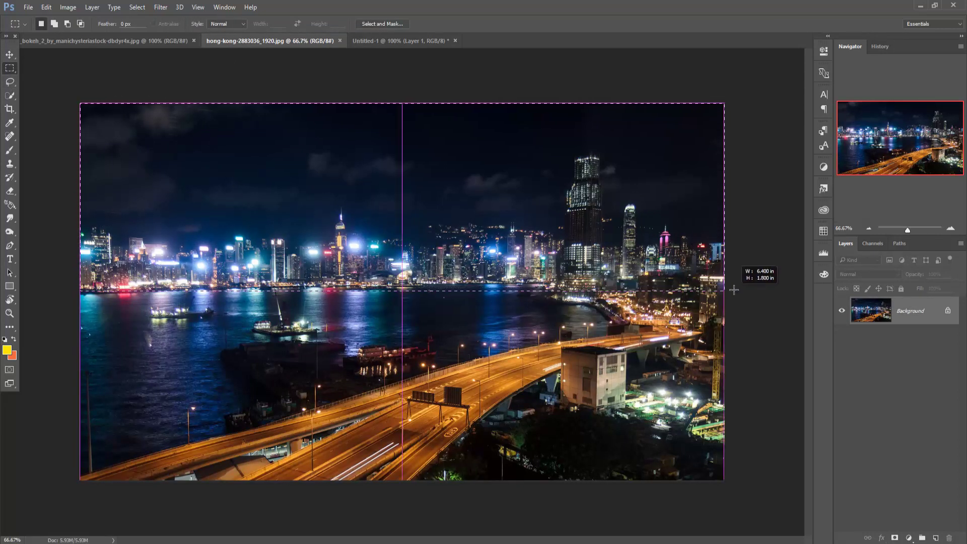
left_click_drag(734, 289, 737, 297)
Drag the skyline selection into Untitled-1 as Layer 3, close the Hong Kong photo and reposition it.
left_click(5, 56)
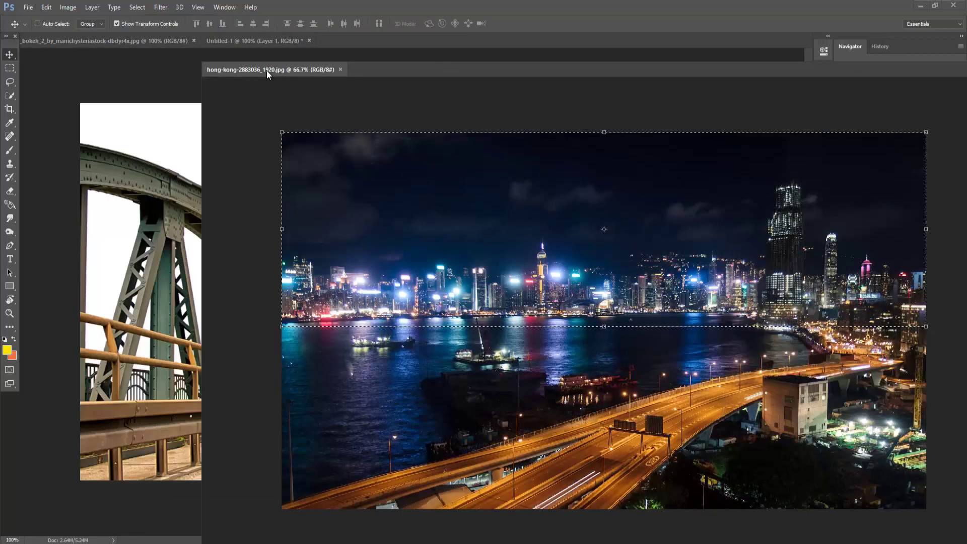
left_click_drag(267, 41, 302, 72)
left_click_drag(382, 101, 272, 179)
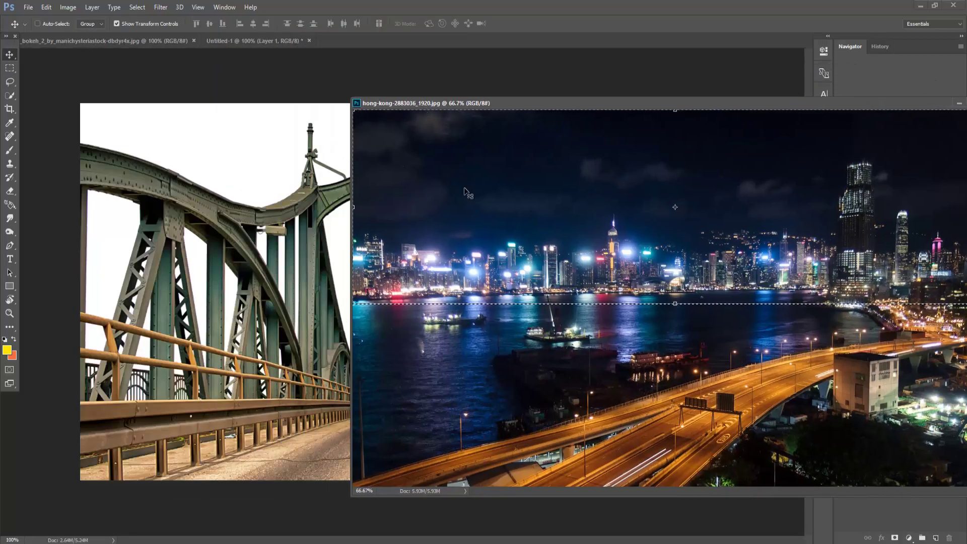
left_click(959, 102)
mouse_move(623, 175)
left_mouse_down()
mouse_move(568, 217)
mouse_move(570, 246)
left_mouse_up()
key("ctrl+t")
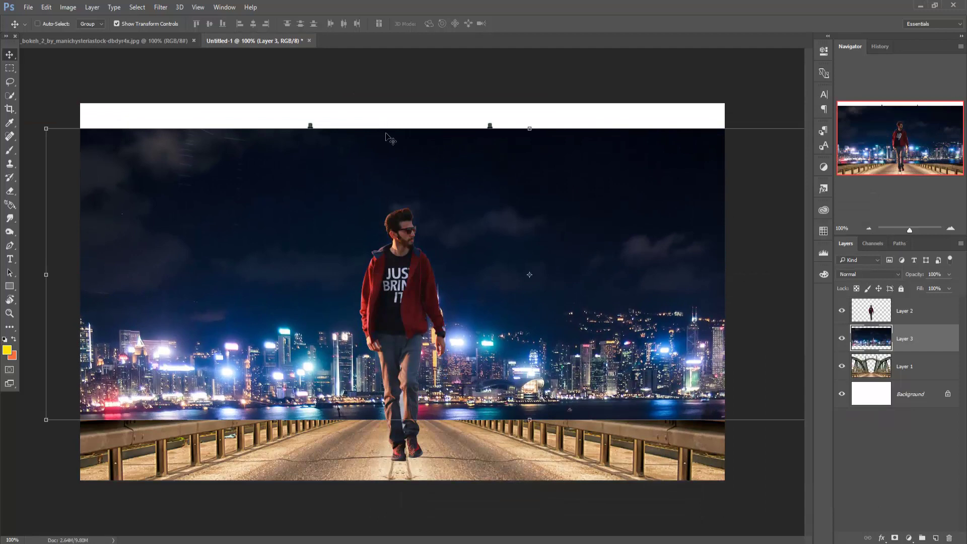
Resize skyline Layer 3 to about 67% over the canvas and move it below Layer 1.
left_click_drag(393, 126, 388, 3)
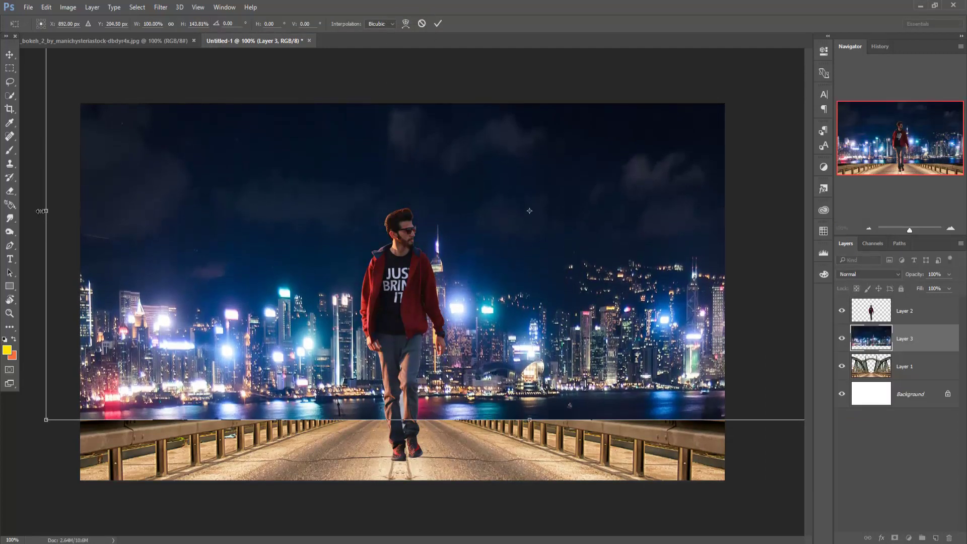
left_click_drag(44, 210, 75, 212)
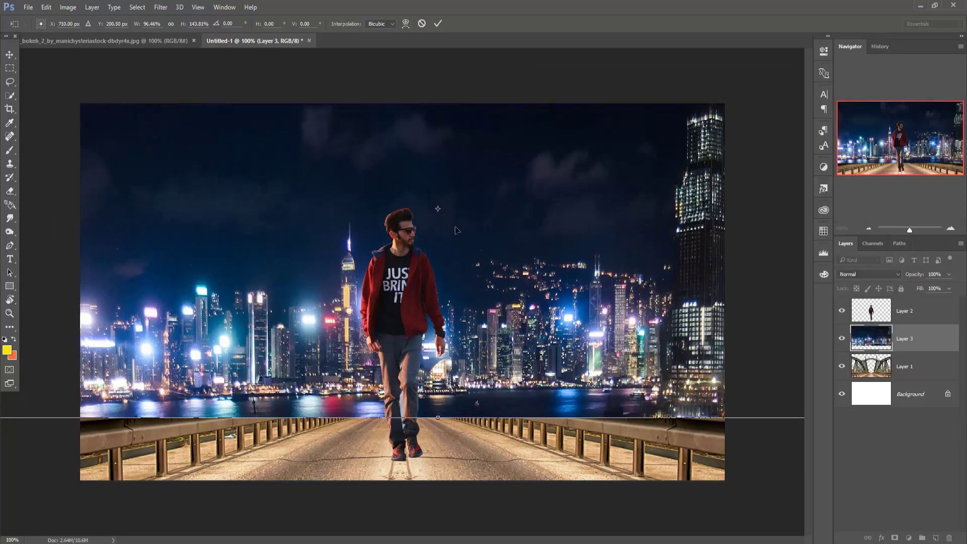
left_click_drag(541, 231, 307, 229)
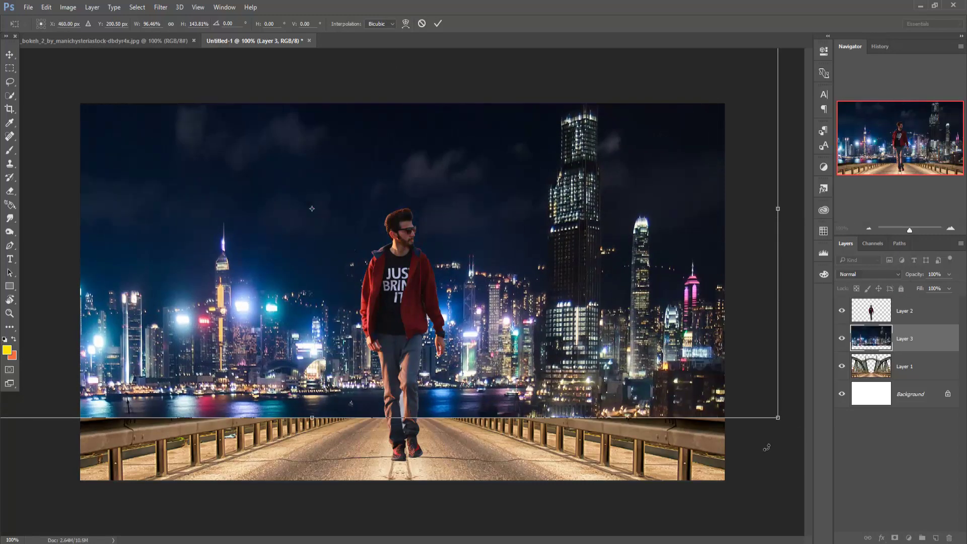
left_click_drag(756, 412, 505, 304)
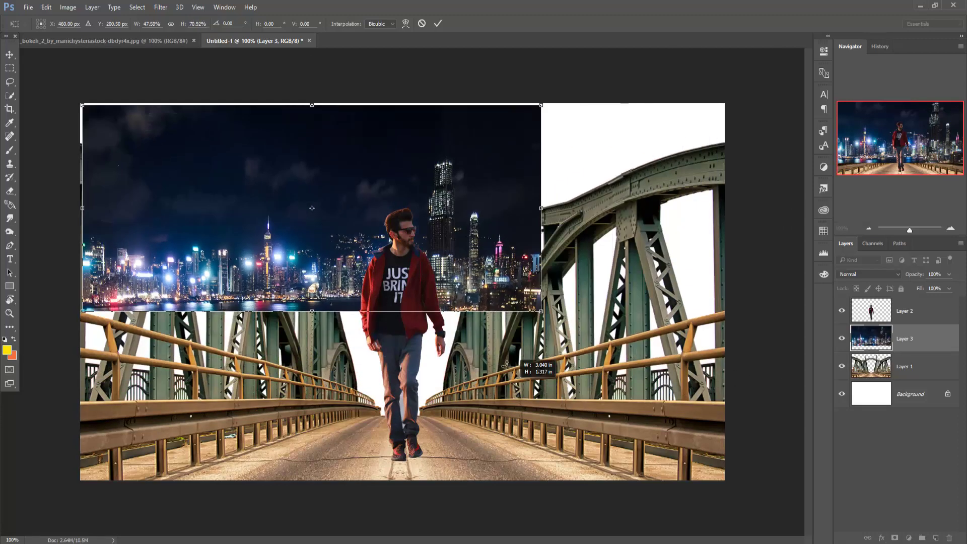
mouse_move(500, 253)
left_mouse_down()
mouse_move(487, 253)
mouse_move(487, 232)
left_mouse_up()
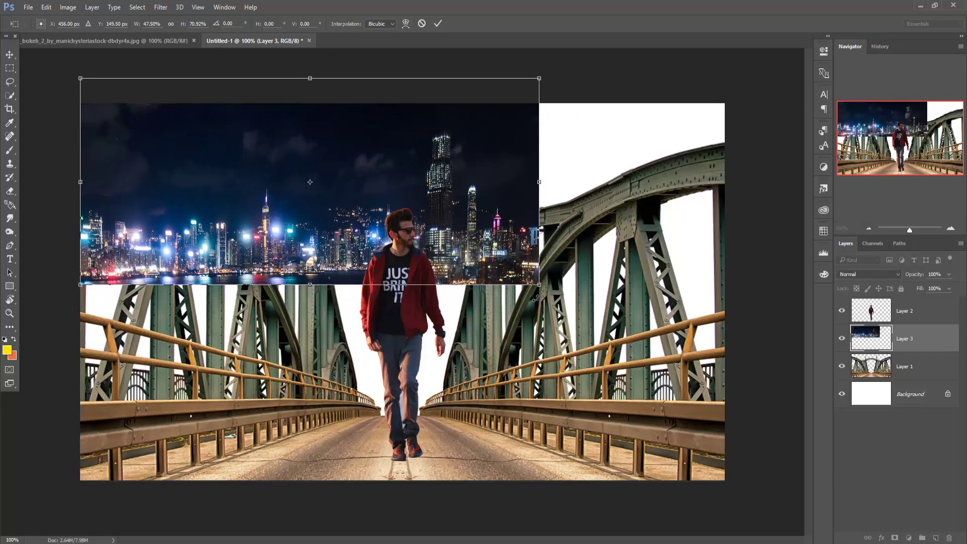
mouse_move(549, 295)
left_mouse_down()
mouse_move(738, 440)
mouse_move(723, 428)
left_mouse_up()
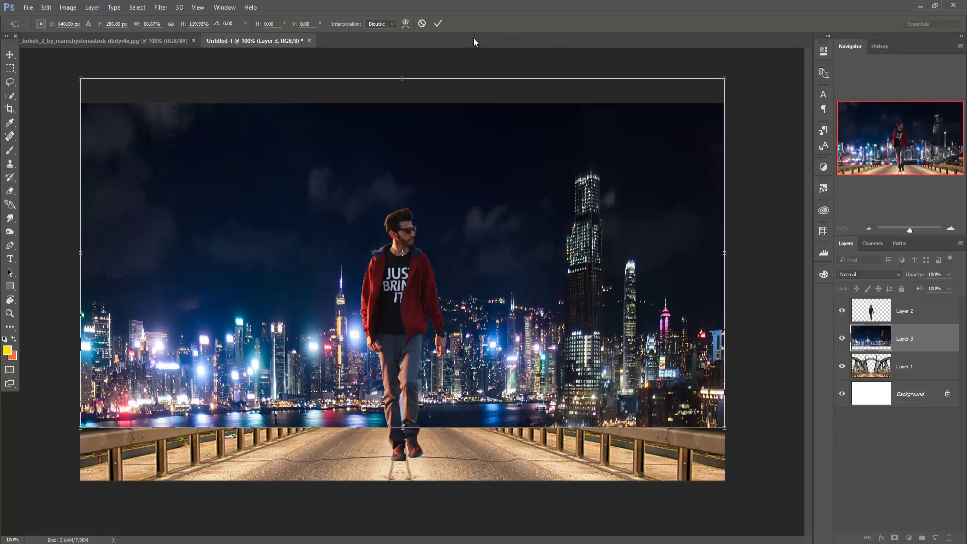
left_click(437, 23)
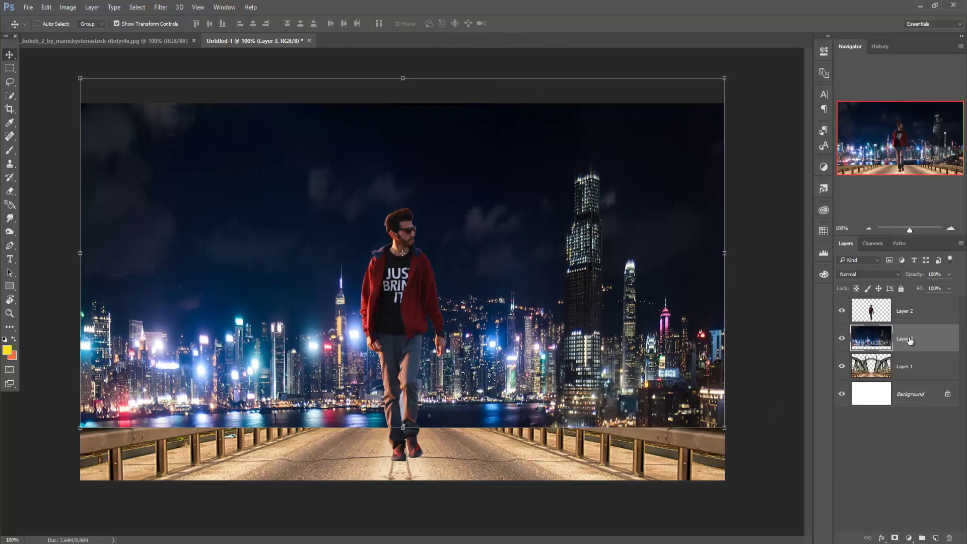
left_click_drag(912, 340, 912, 374)
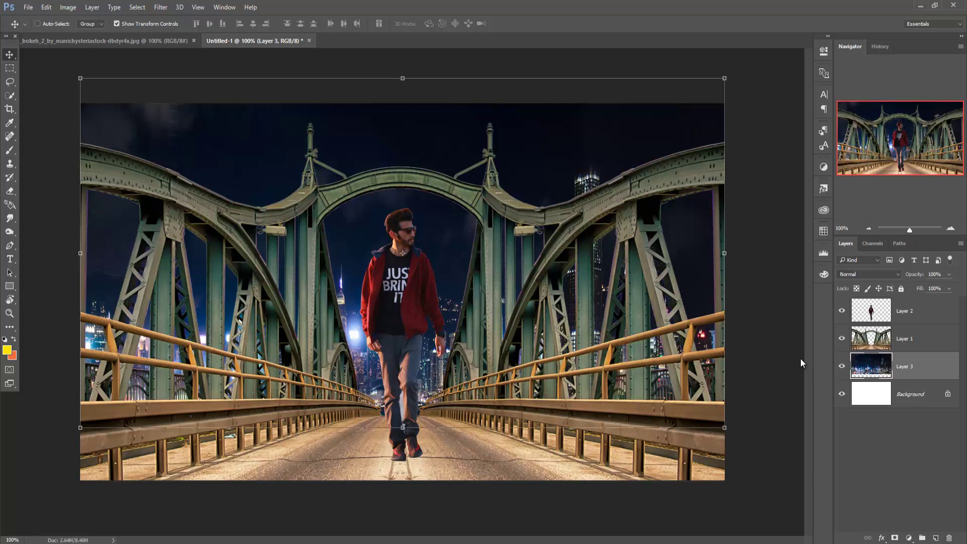
Stretch Layer 3's skyline to about 118% height, then zoom to 300% on the legs.
left_click_drag(403, 78, 402, 14)
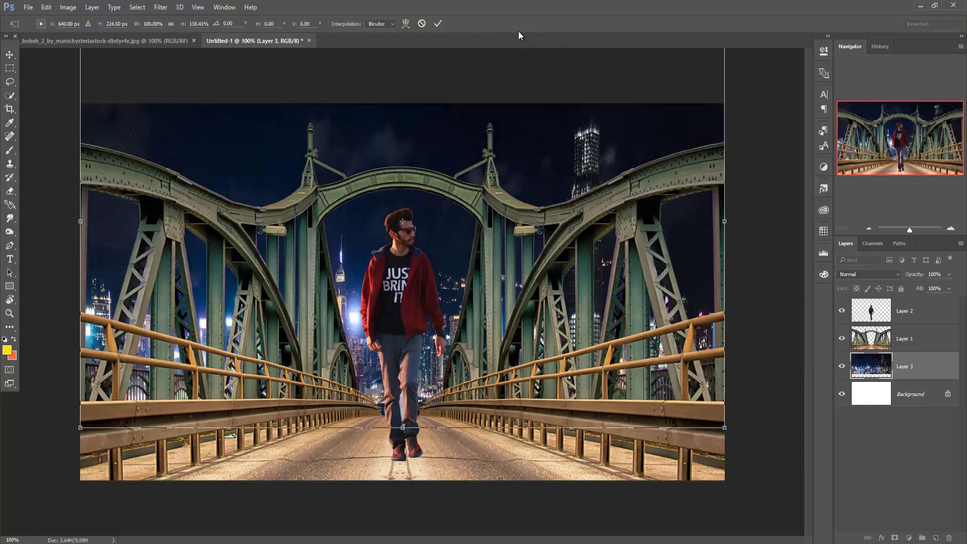
left_click(437, 24)
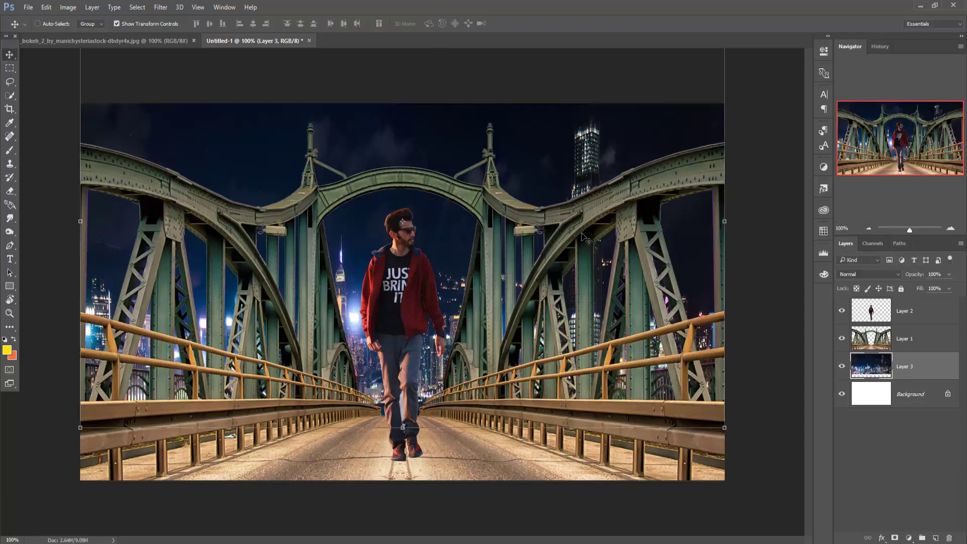
key("ctrl+plus")
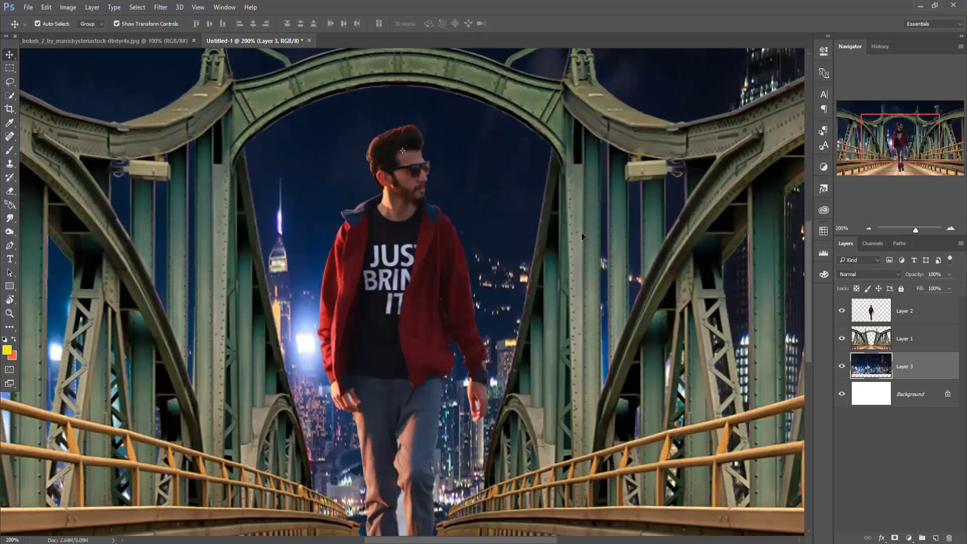
key("ctrl+plus")
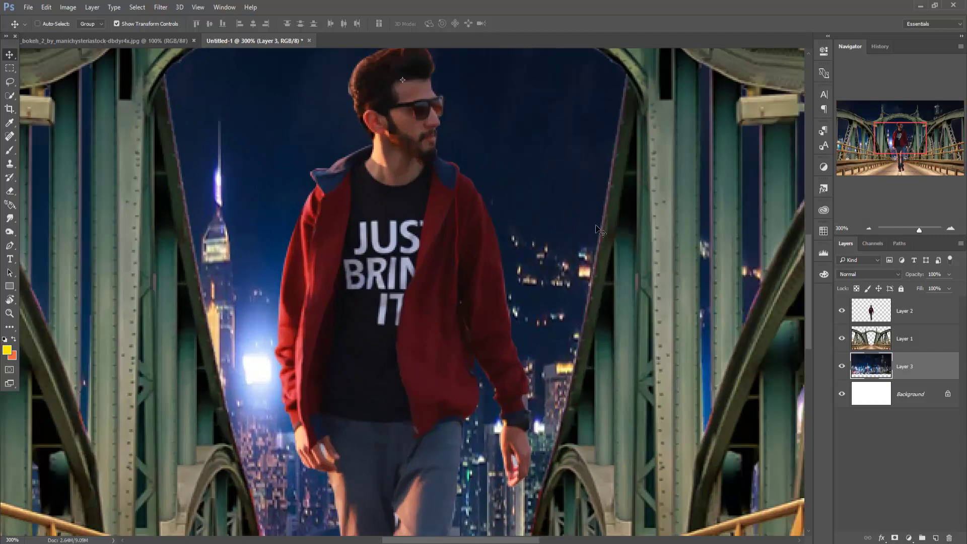
scroll(522, 362, "down", 2)
scroll(523, 362, "down", 6)
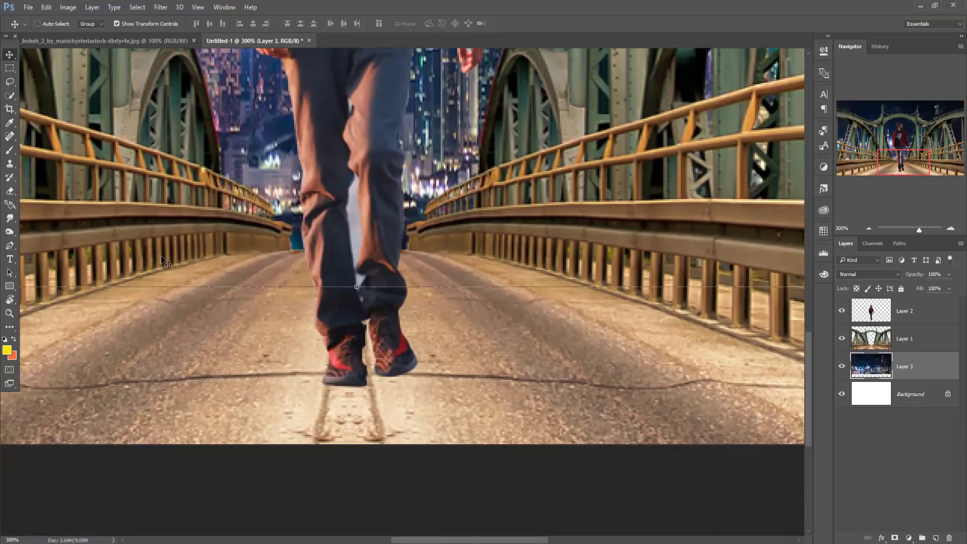
left_click(10, 82)
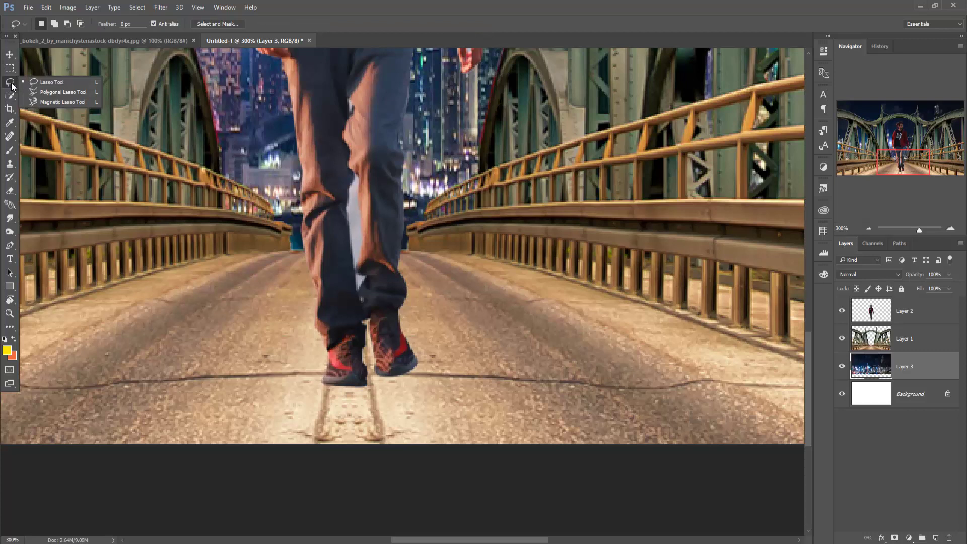
Outline the white gap between the man's legs with the Polygonal Lasso.
left_click(47, 92)
left_click(354, 174)
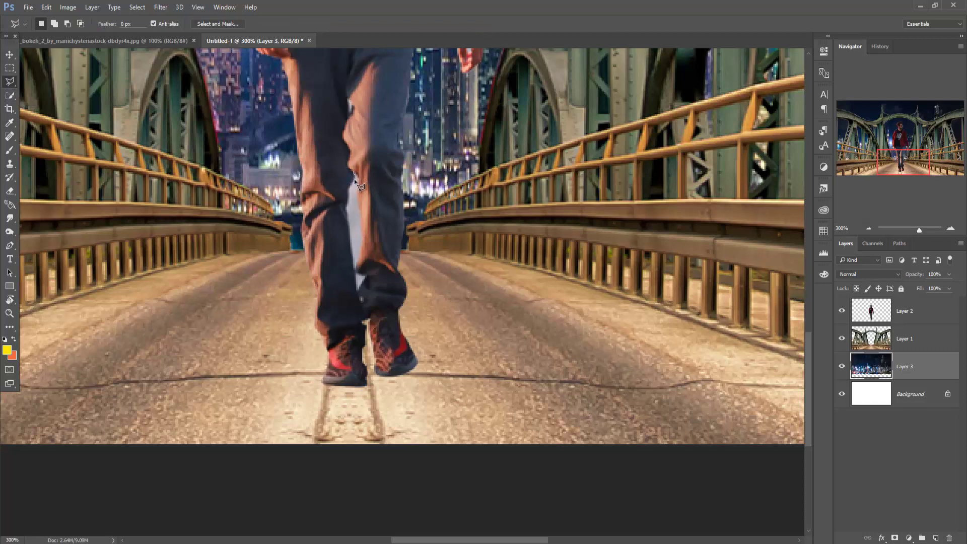
left_click(346, 208)
left_click(351, 241)
left_click(357, 288)
left_click(354, 172)
Delete the selected white patch from Layer 2 and deselect.
left_click(875, 313)
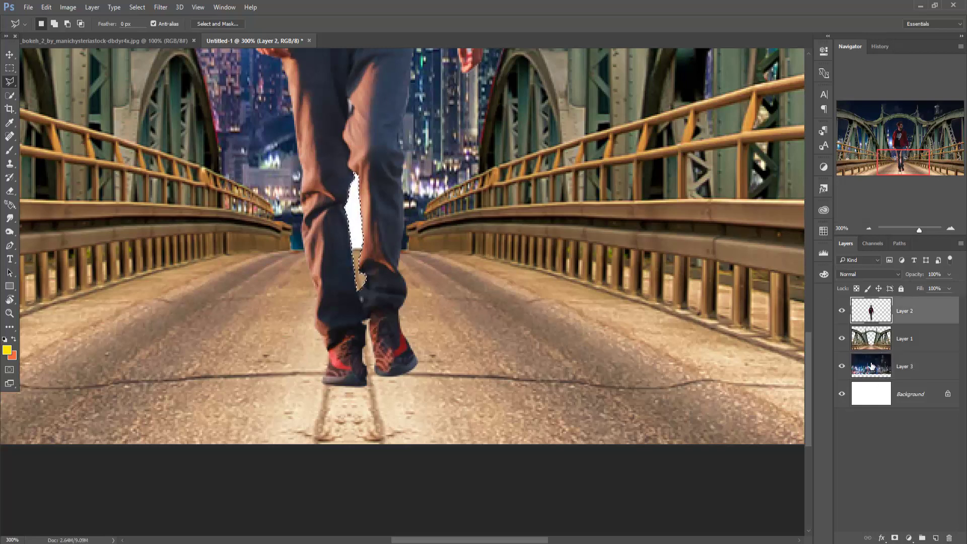
left_click(872, 370)
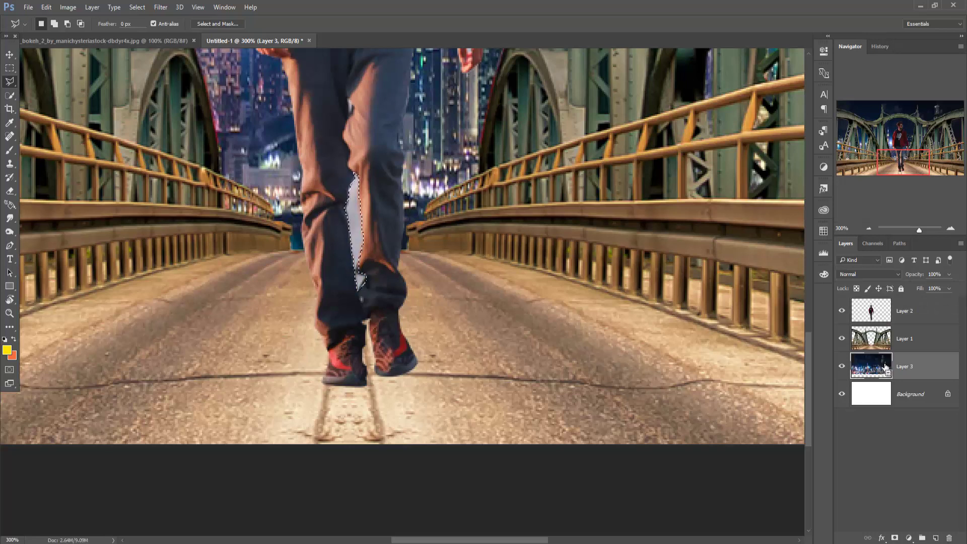
left_click(900, 315)
key("Delete")
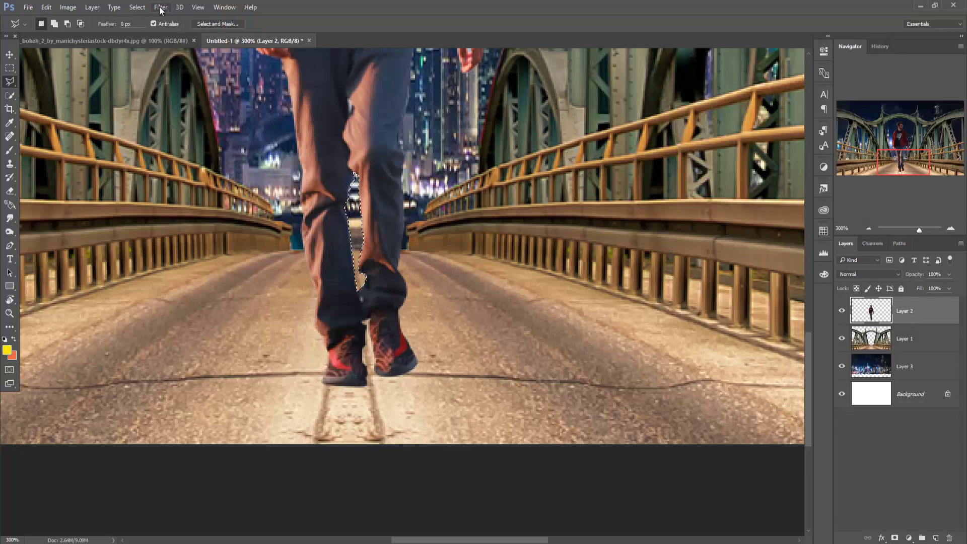
left_click(143, 9)
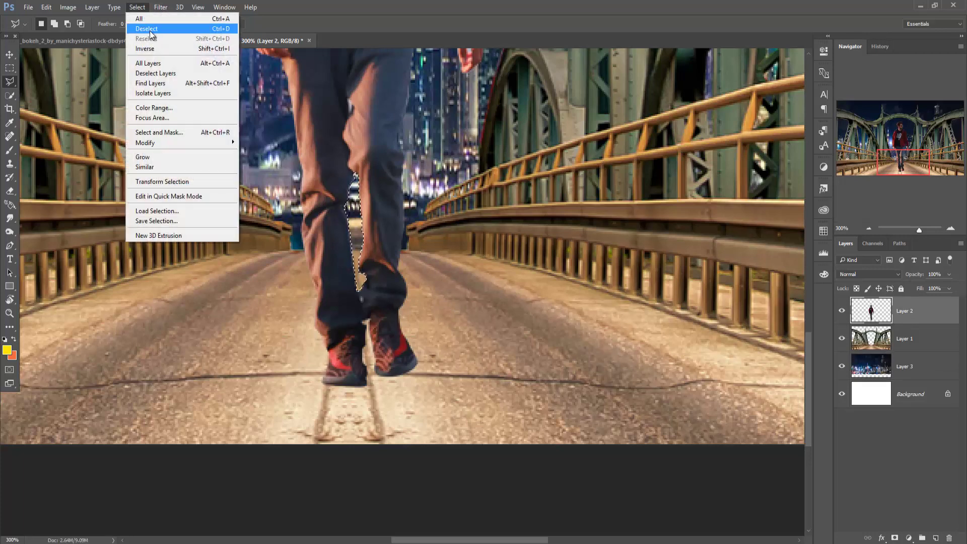
left_click(150, 29)
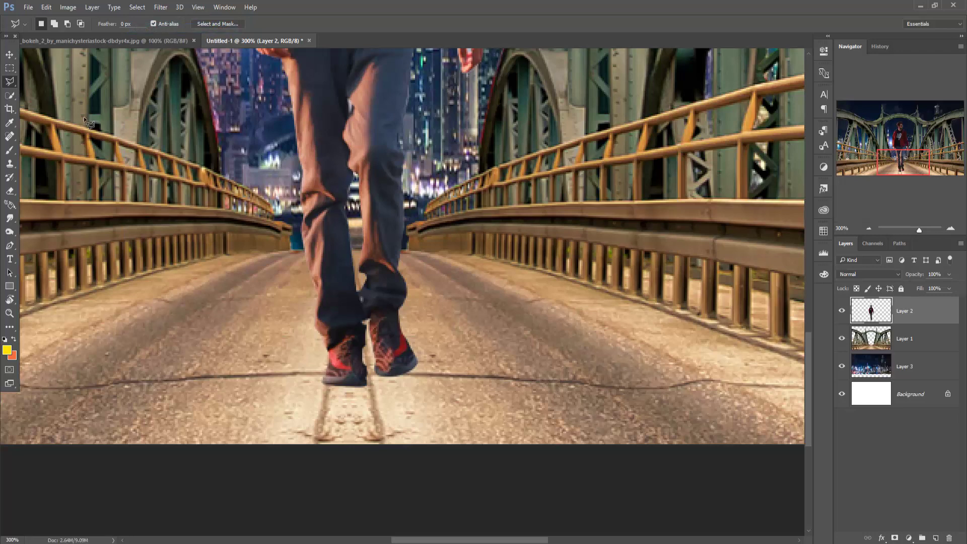
left_click(9, 55)
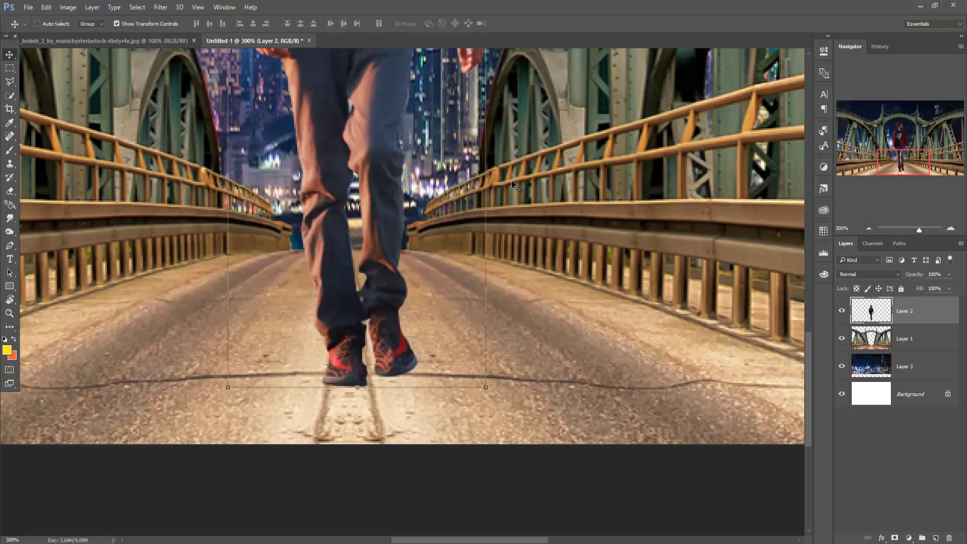
scroll(511, 180, "down", 1)
scroll(512, 180, "down", 1)
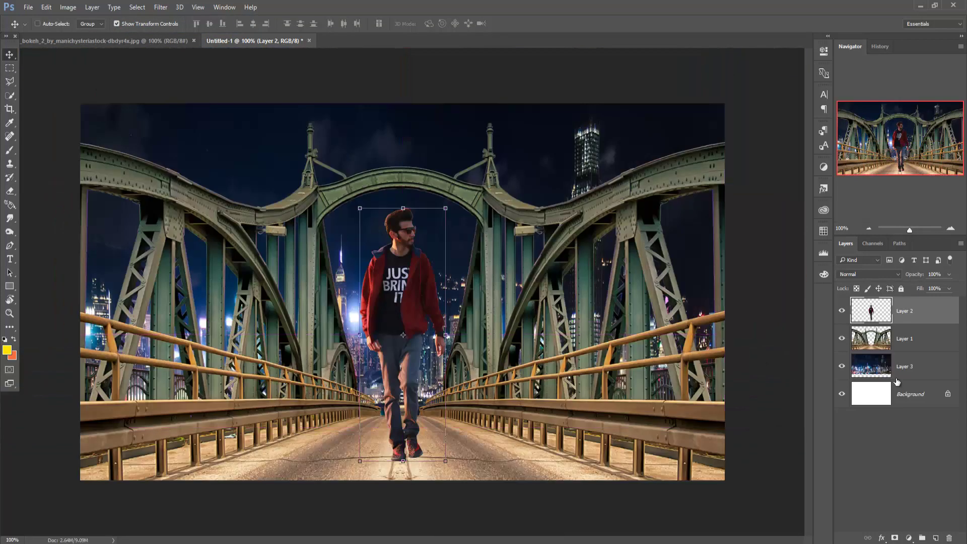
Apply Camera Raw to Layer 1 with Temperature -38, Exposure about -0.55 and lower Vibrance.
left_click(904, 346)
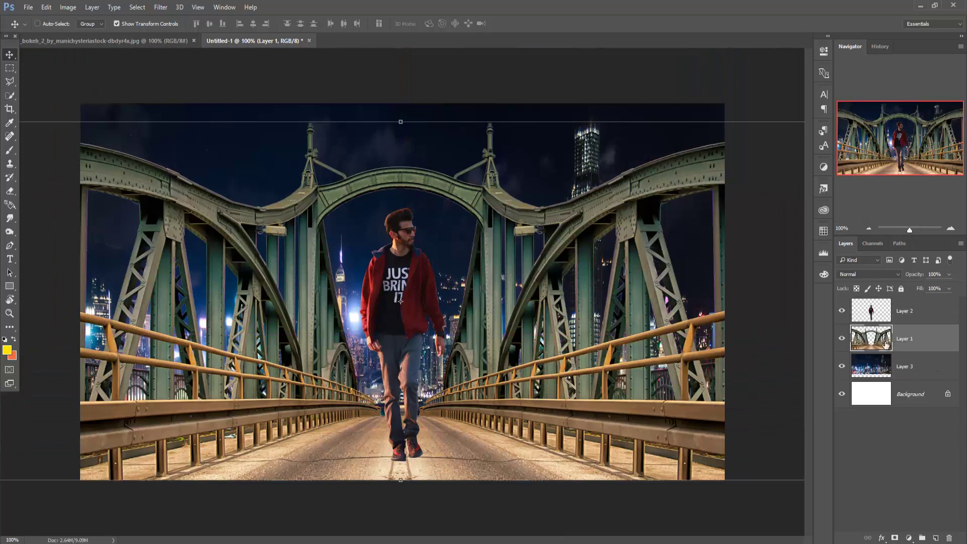
left_click(161, 7)
left_click(173, 68)
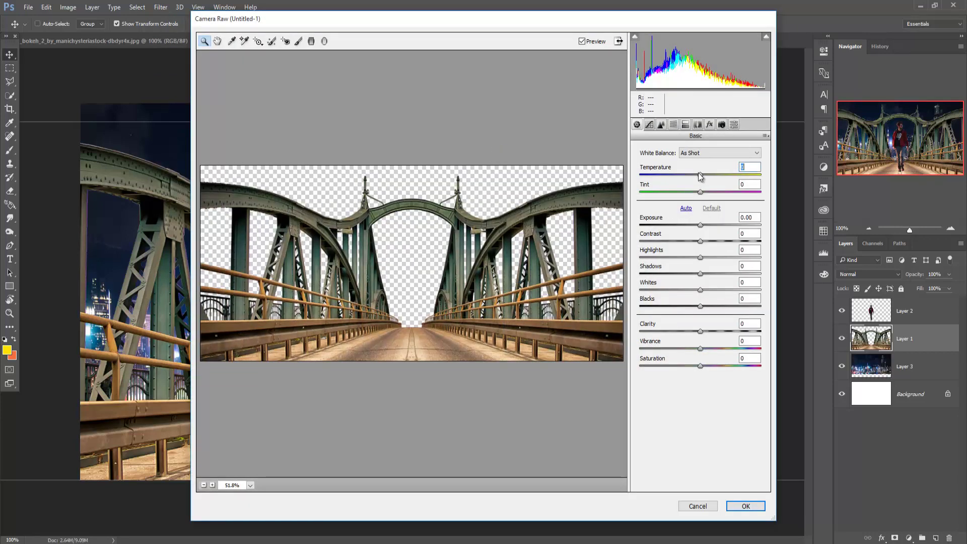
left_click_drag(700, 175, 677, 176)
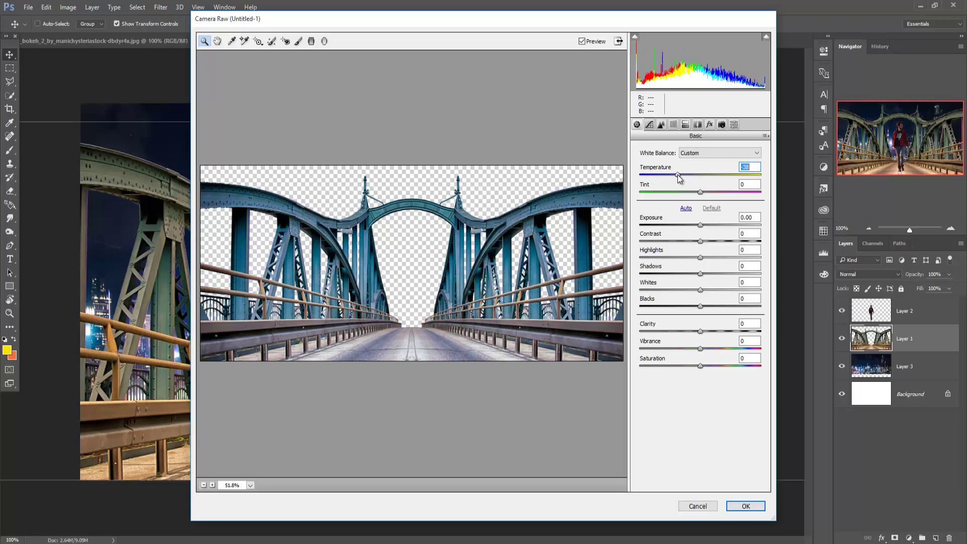
left_click(699, 225)
left_click_drag(699, 227, 692, 226)
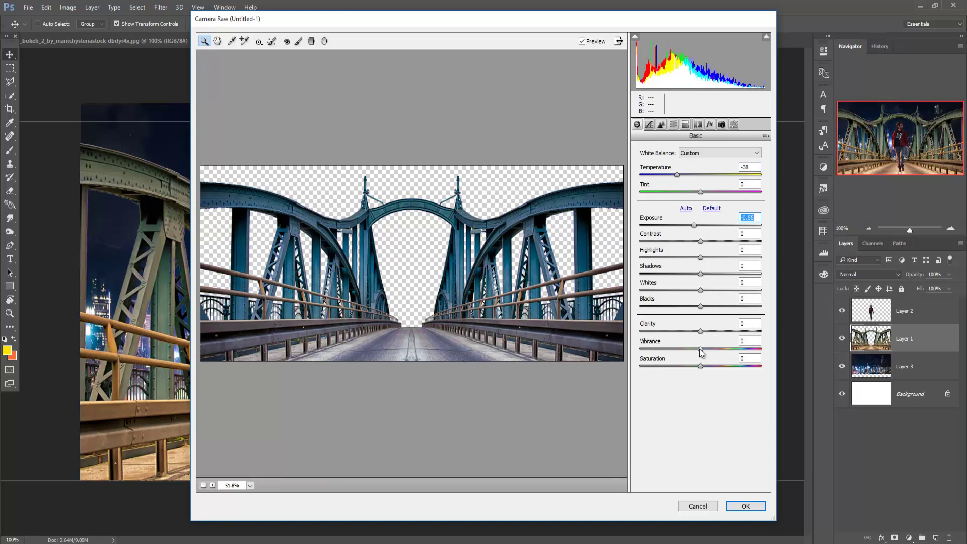
left_click_drag(700, 348, 687, 349)
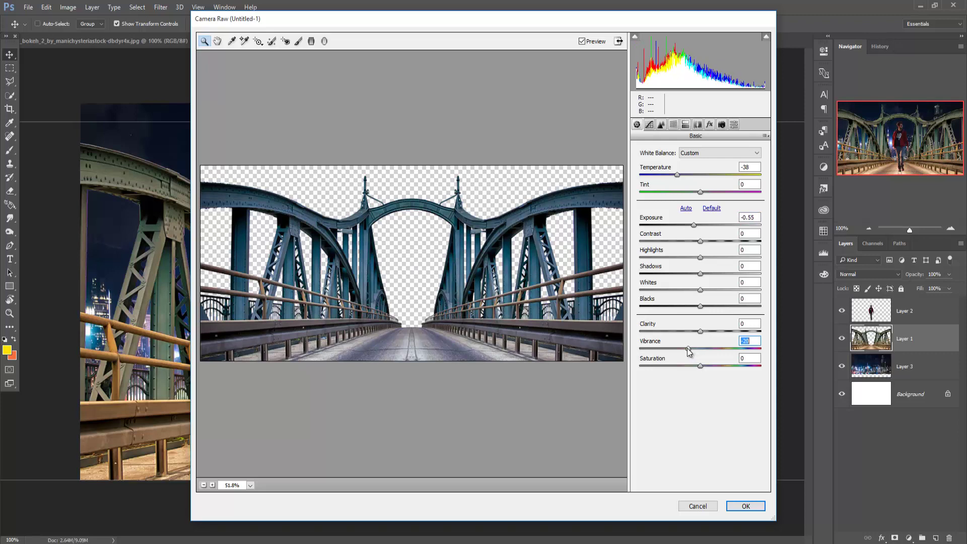
left_click(744, 507)
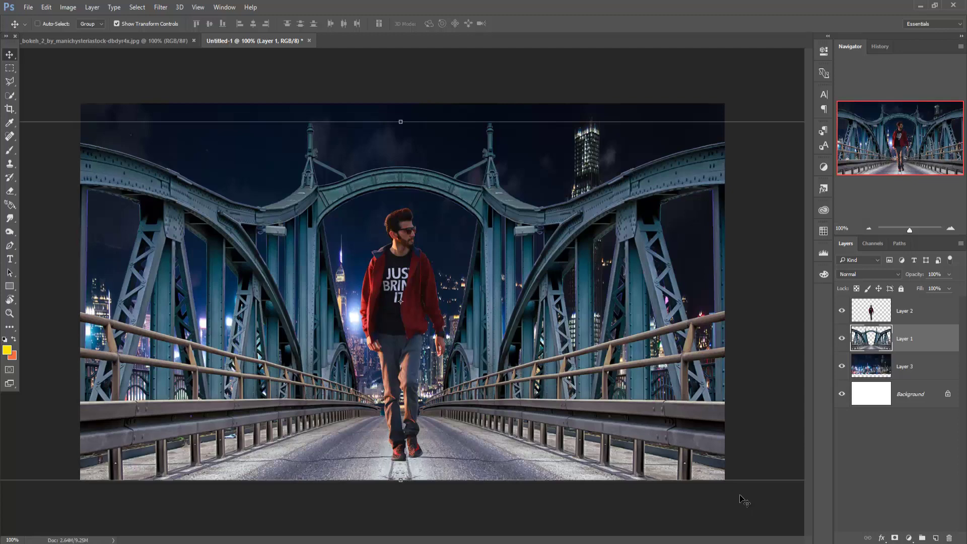
Duplicate the man's Layer 2 as 'Layer 2 copy'.
left_click(909, 313)
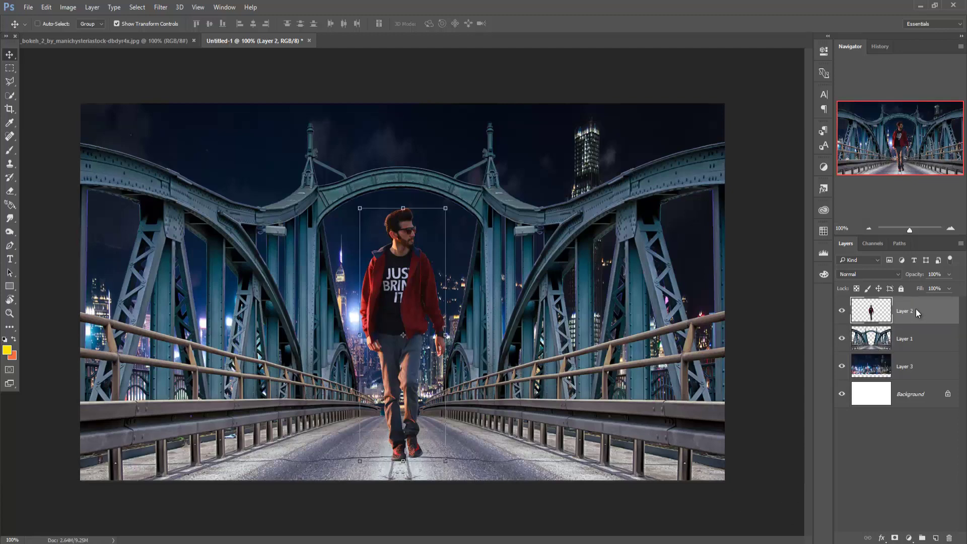
right_click(916, 314)
left_click(800, 113)
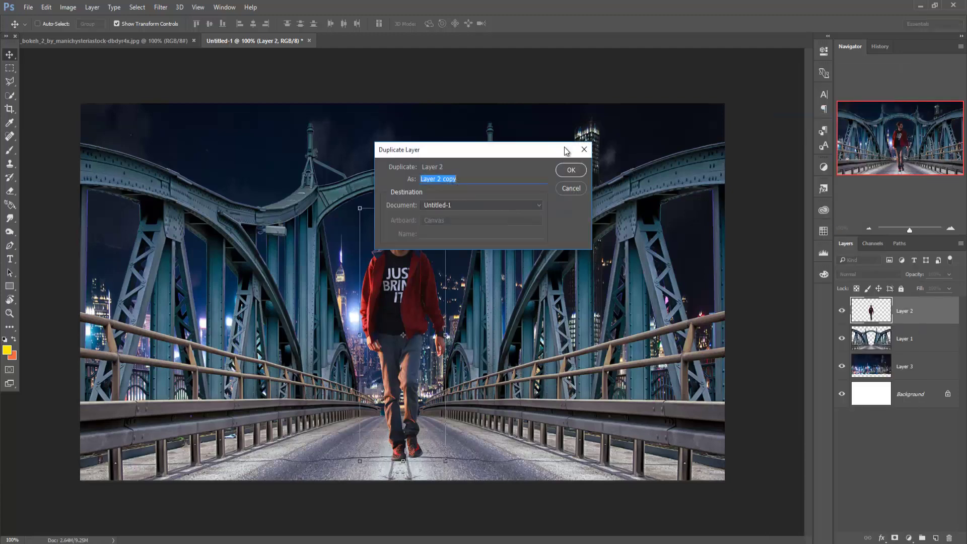
left_click(570, 167)
Flip the original Layer 2 vertically and nudge it just below the man's feet.
left_click(869, 343)
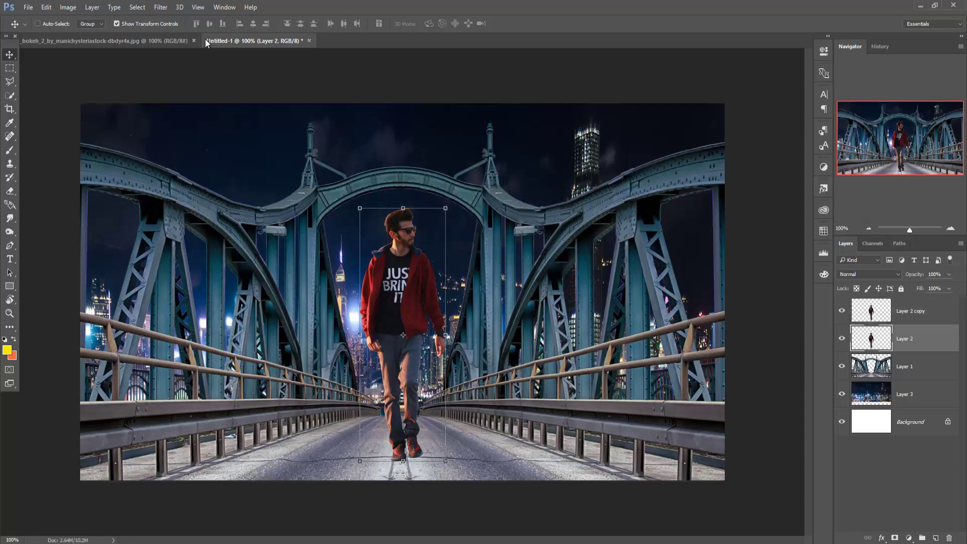
left_click(161, 8)
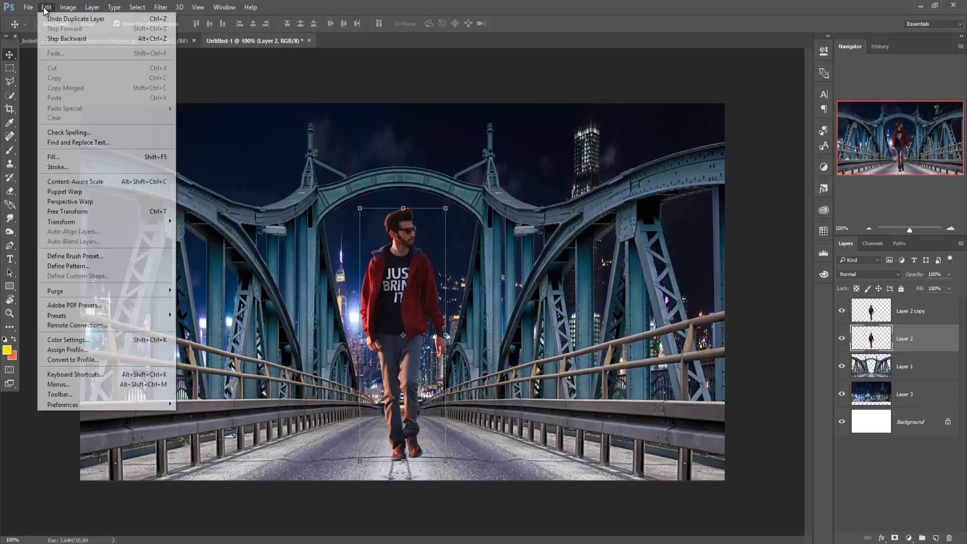
mouse_move(61, 222)
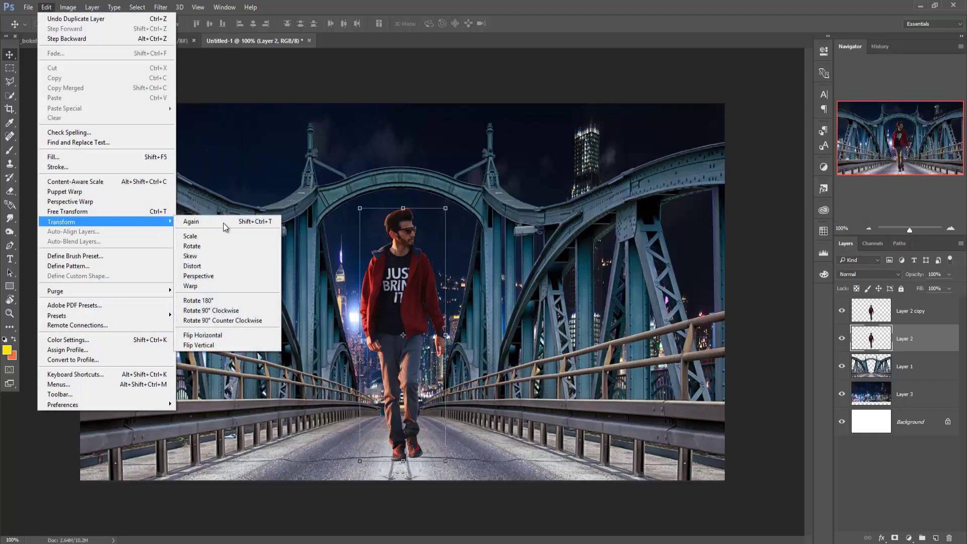
left_click(194, 345)
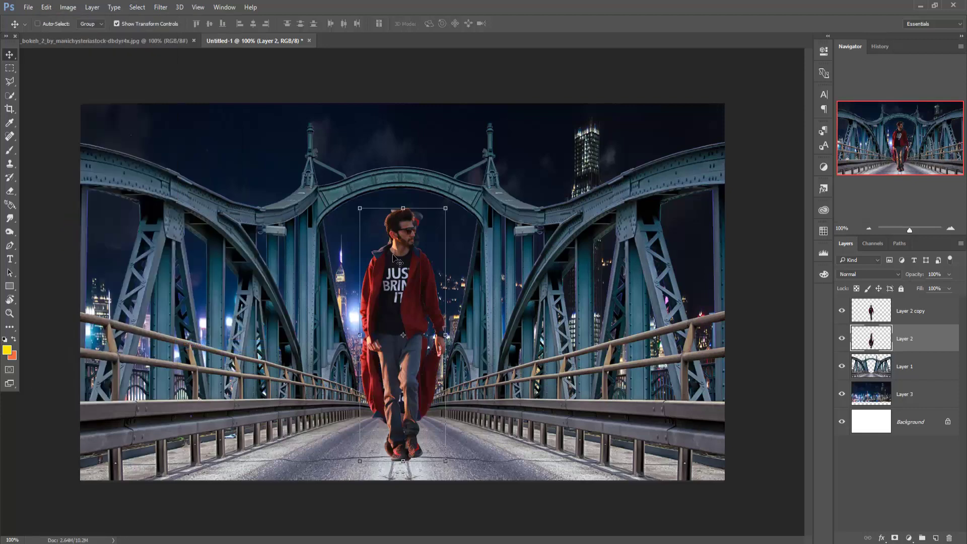
mouse_move(397, 486)
left_mouse_down()
mouse_move(397, 533)
mouse_move(392, 509)
left_mouse_up()
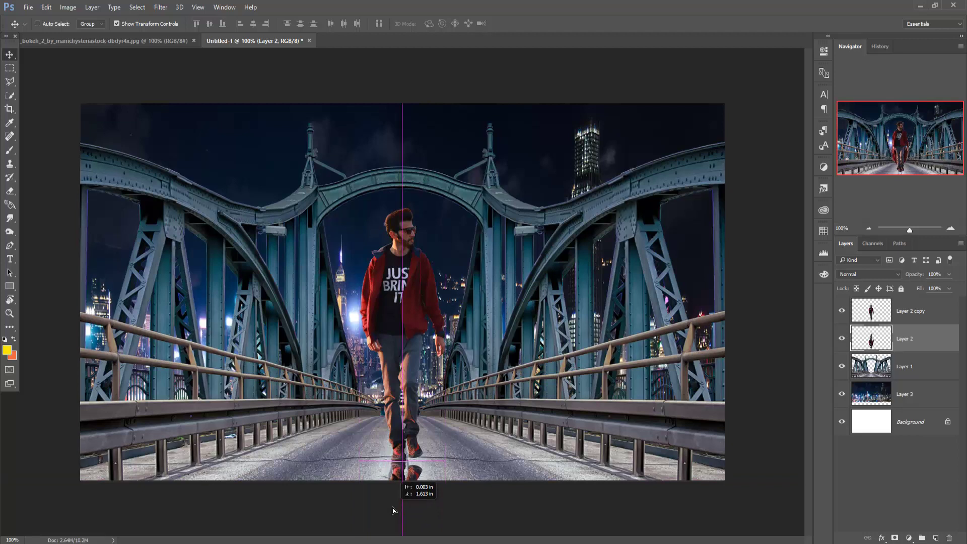
key("Up")
key("Up")
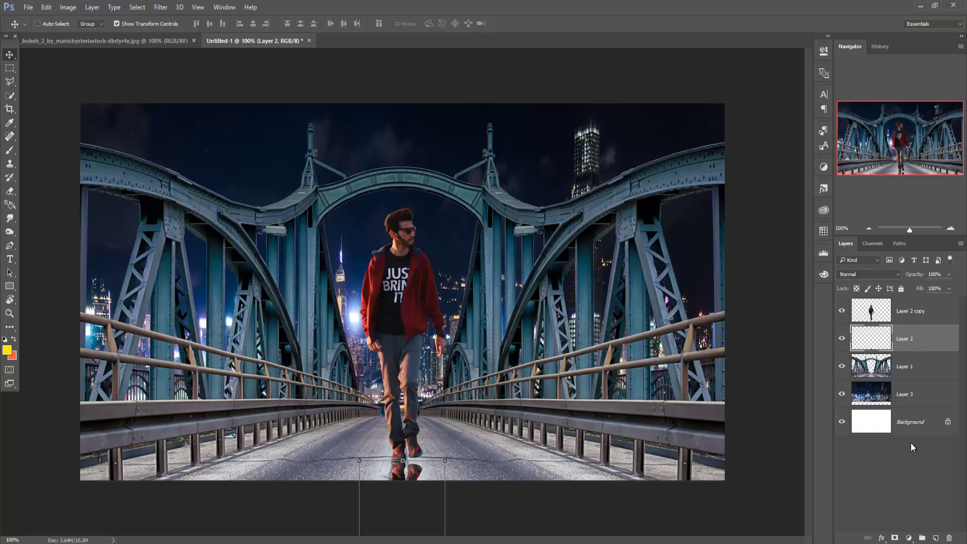
Add a black Color Overlay effect to the flipped Layer 2.
left_click(881, 537)
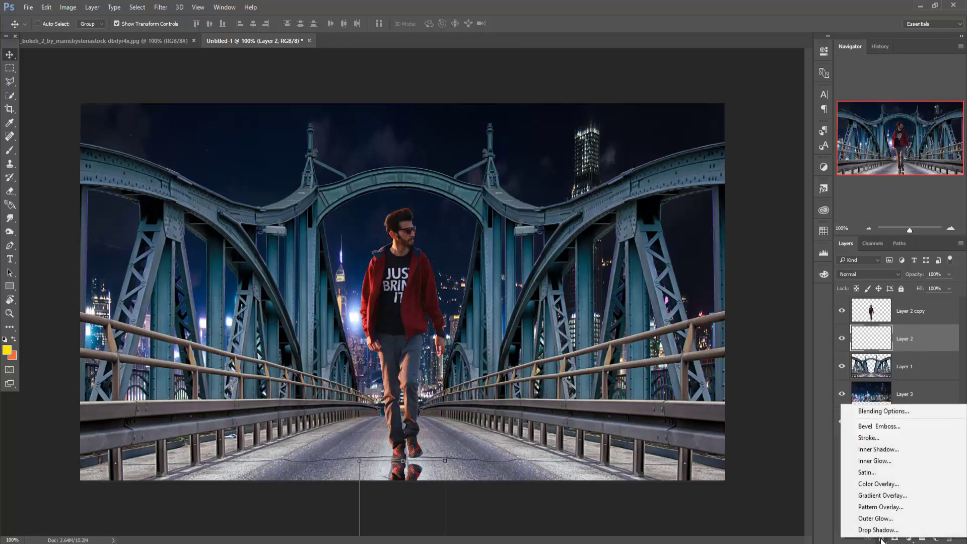
left_click(894, 485)
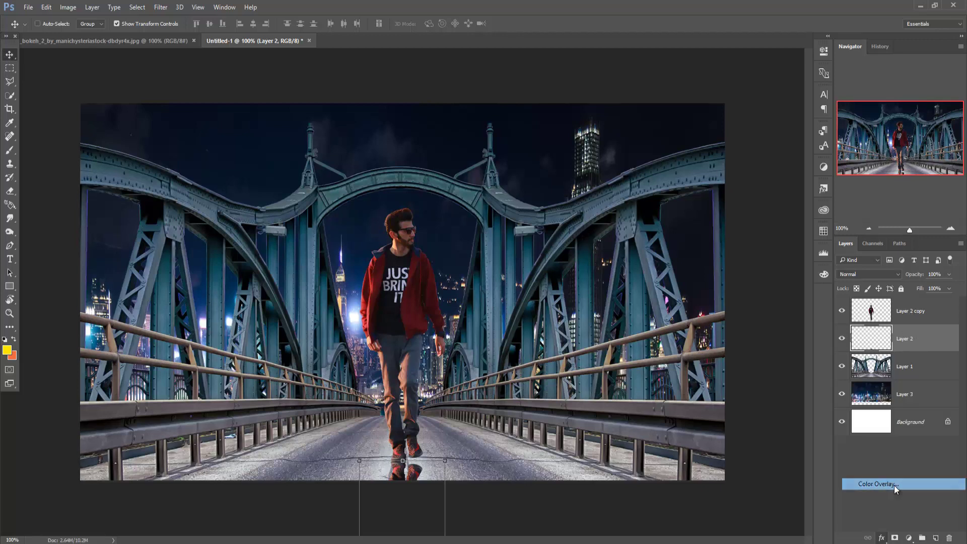
left_click(906, 302)
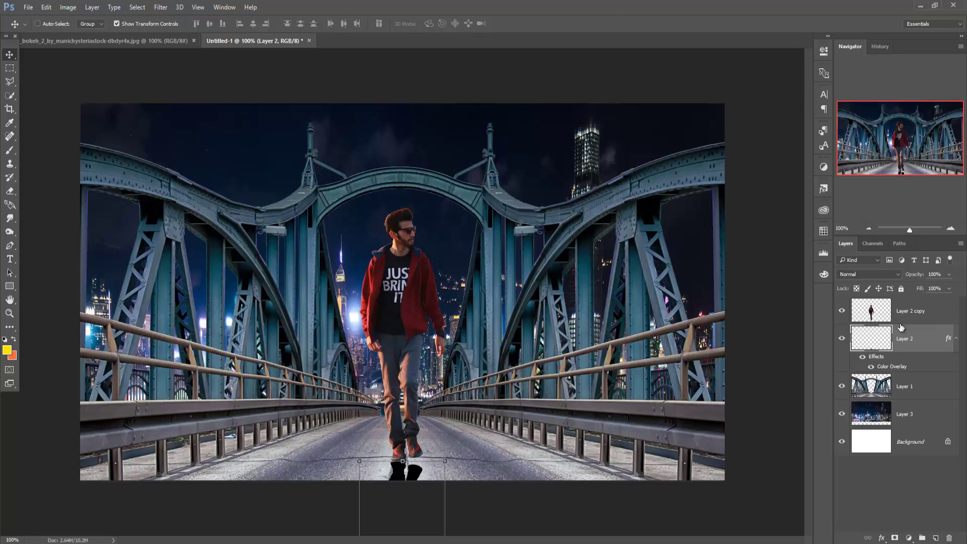
left_click(161, 7)
mouse_move(165, 122)
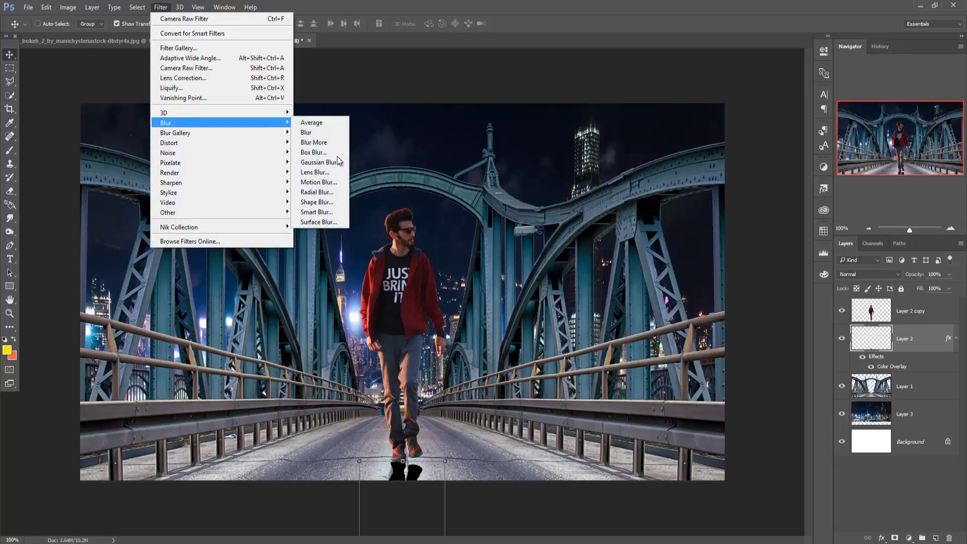
Apply a Gaussian Blur to the black shadow and turn off Show Transform Controls.
left_click(322, 162)
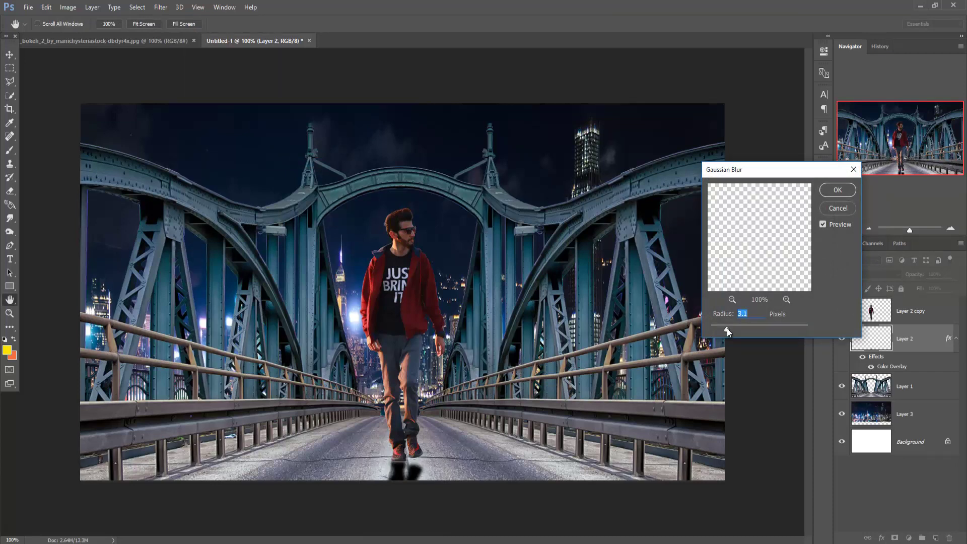
left_click(836, 190)
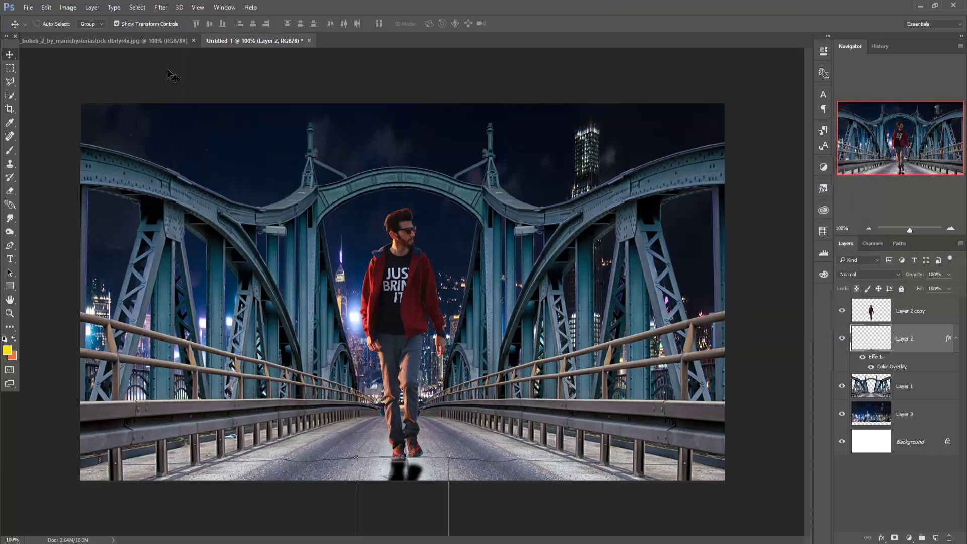
left_click(116, 23)
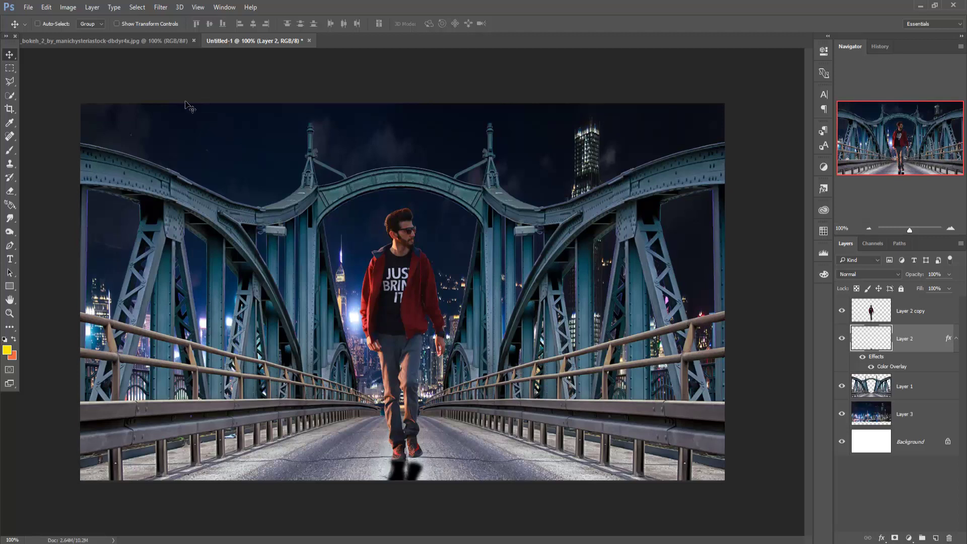
Create a new layer filled with 50% gray.
key("ctrl+shift+alt+n")
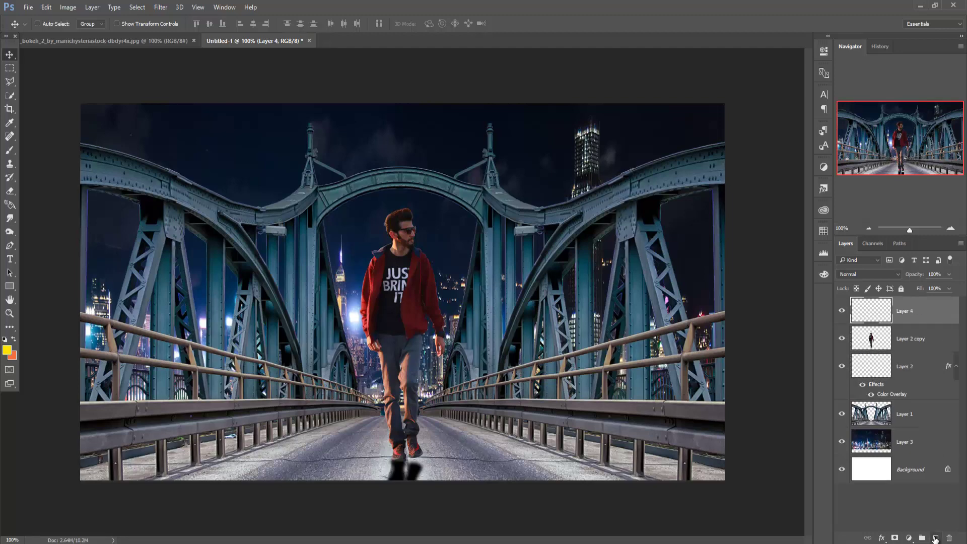
left_click(161, 7)
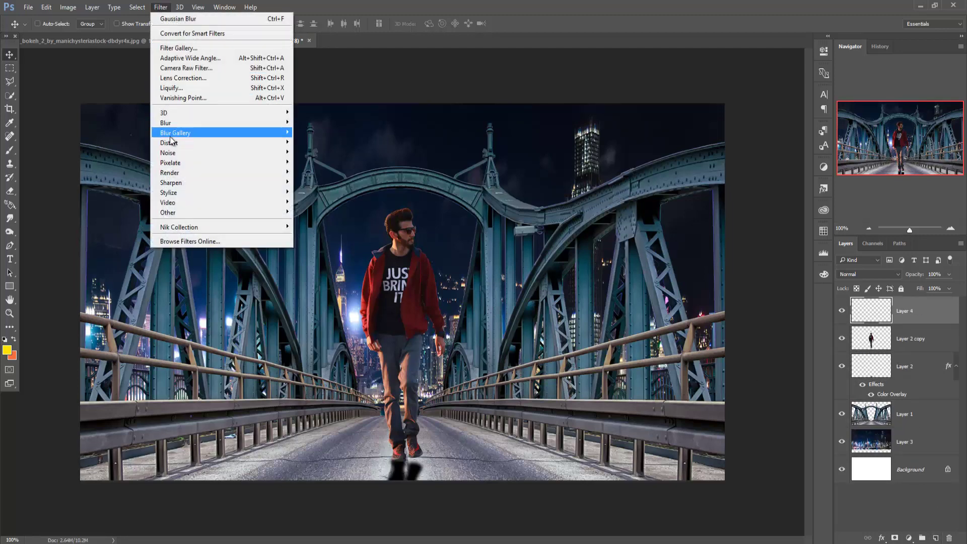
mouse_move(47, 7)
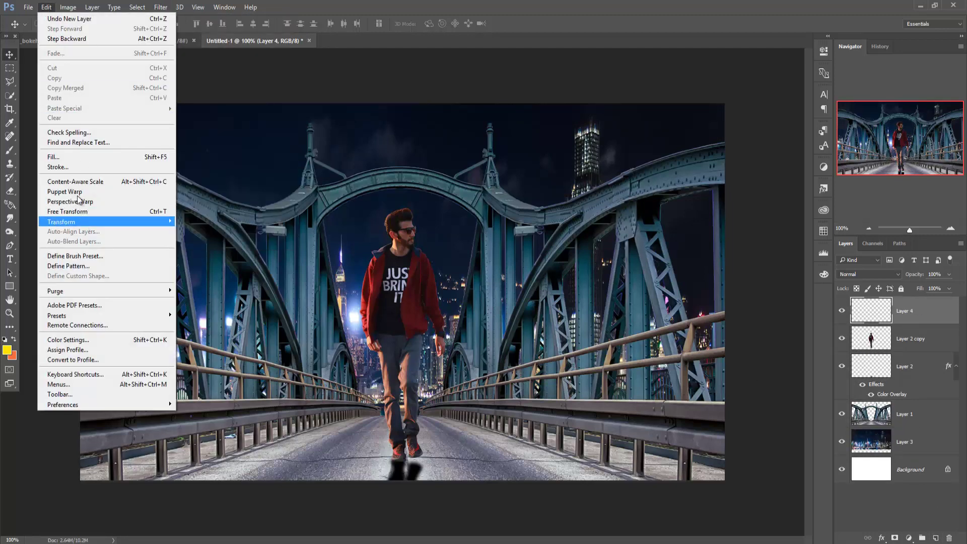
left_click(55, 156)
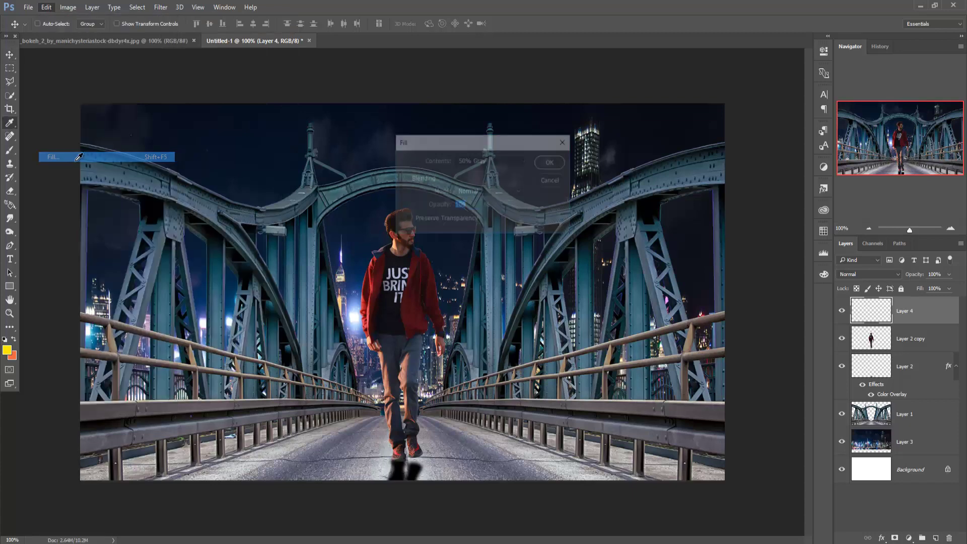
left_click(552, 162)
key("v")
Clip the gray layer to the man, set it to Overlay, and select the Burn tool.
right_click(941, 309)
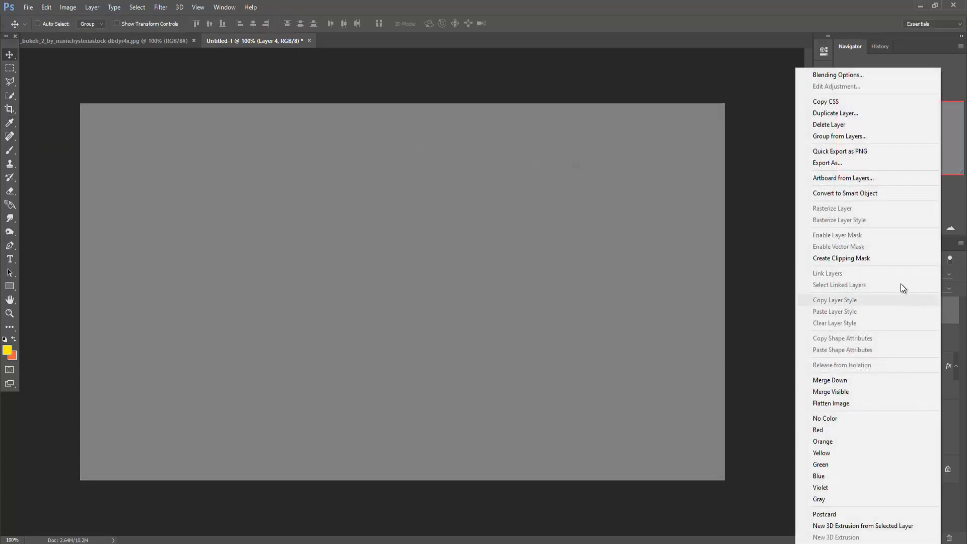
left_click(884, 257)
left_click(884, 273)
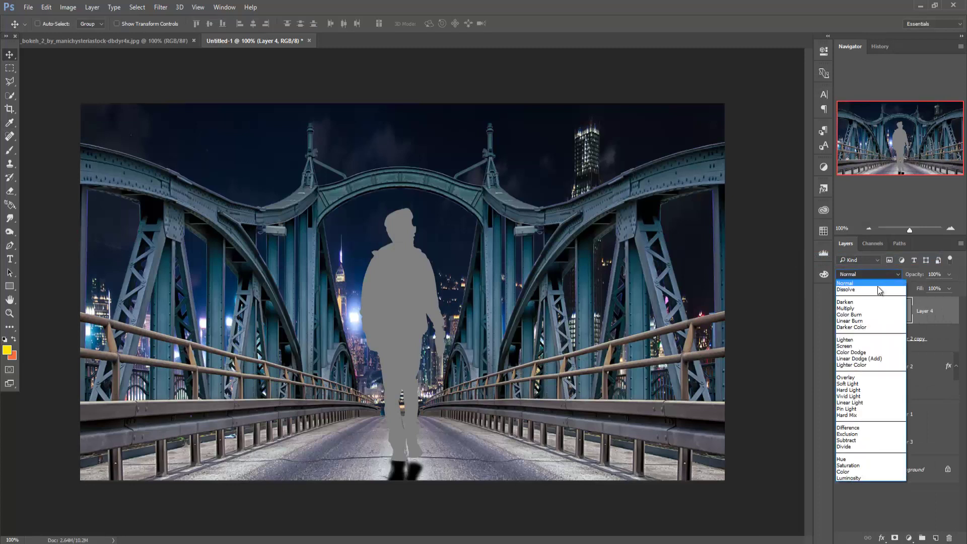
left_click(862, 377)
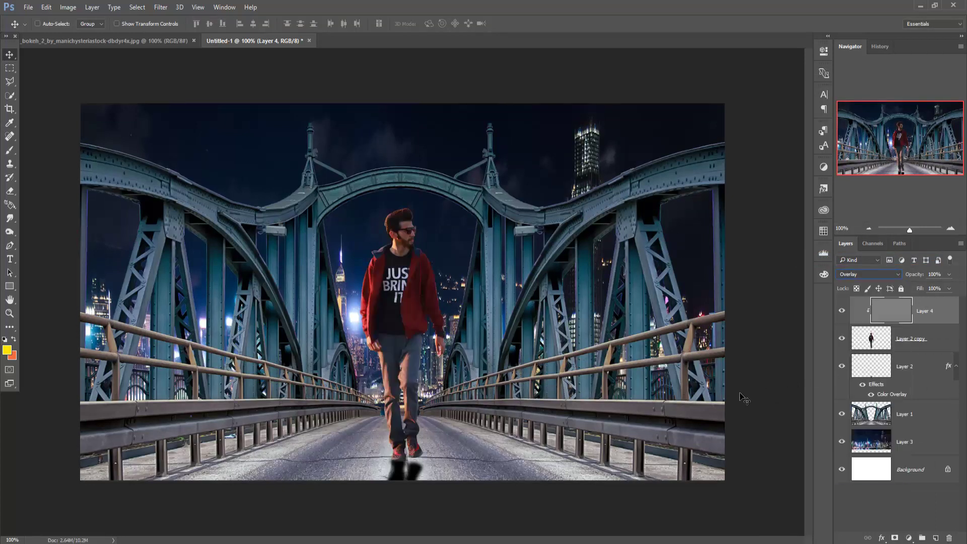
left_click(10, 232)
right_click(10, 231)
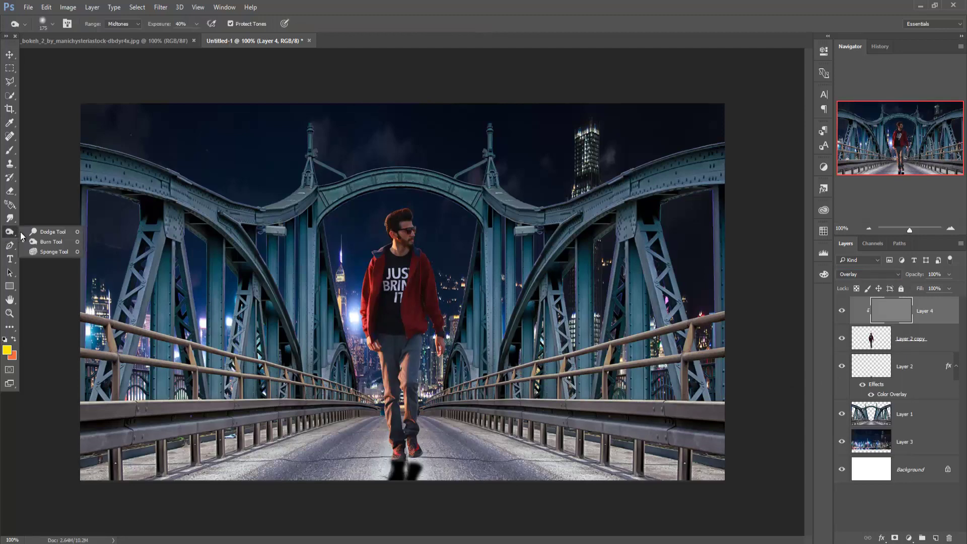
left_click(45, 242)
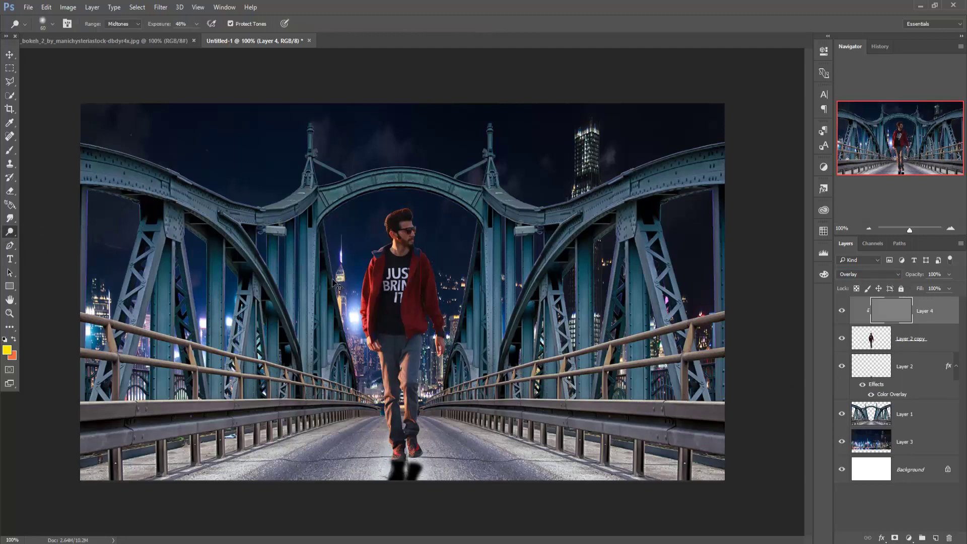
At 300% with a size-30 brush, darken the jacket's left edge and lighten the shirt and jacket.
key("ctrl+plus")
key("ctrl+plus")
key("bracketleft")
key("bracketleft")
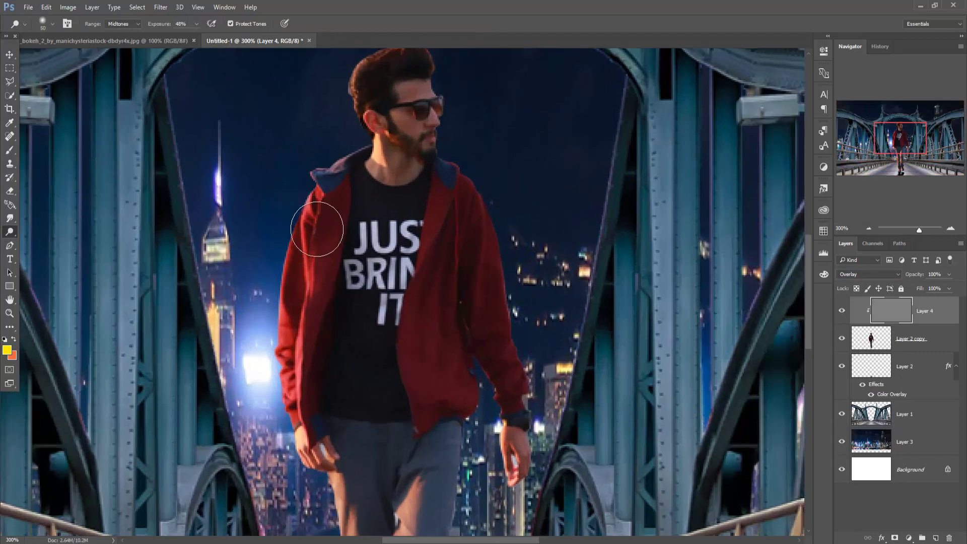
key("bracketleft")
mouse_move(312, 198)
left_mouse_down()
mouse_move(285, 391)
mouse_move(338, 192)
left_mouse_up()
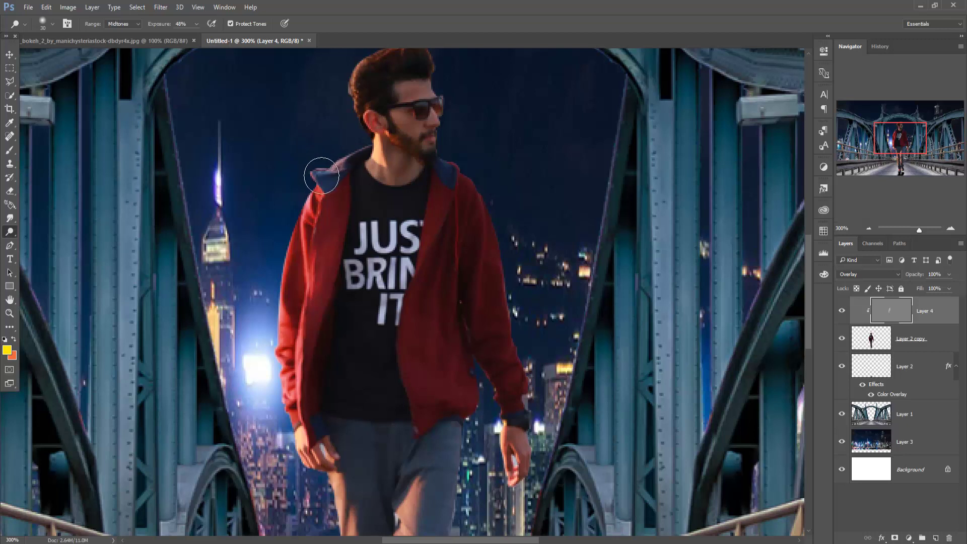
mouse_move(335, 222)
left_mouse_down()
mouse_move(364, 361)
mouse_move(375, 274)
mouse_move(346, 292)
mouse_move(417, 210)
mouse_move(405, 272)
mouse_move(494, 324)
mouse_move(512, 302)
mouse_move(475, 194)
mouse_move(460, 183)
mouse_move(517, 345)
left_mouse_up()
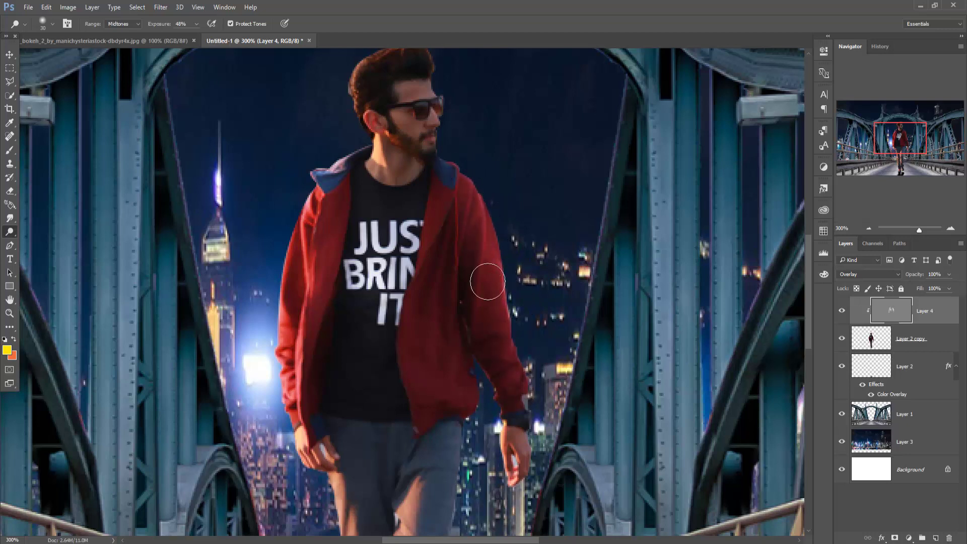
left_click_drag(486, 280, 514, 384)
mouse_move(491, 278)
left_mouse_down()
mouse_move(479, 272)
mouse_move(434, 309)
mouse_move(458, 212)
mouse_move(435, 327)
mouse_move(453, 388)
mouse_move(451, 251)
mouse_move(433, 287)
mouse_move(442, 330)
mouse_move(438, 287)
mouse_move(408, 345)
mouse_move(312, 279)
mouse_move(315, 339)
mouse_move(423, 328)
mouse_move(451, 268)
mouse_move(457, 296)
mouse_move(429, 247)
mouse_move(397, 273)
mouse_move(369, 113)
mouse_move(347, 60)
left_mouse_up()
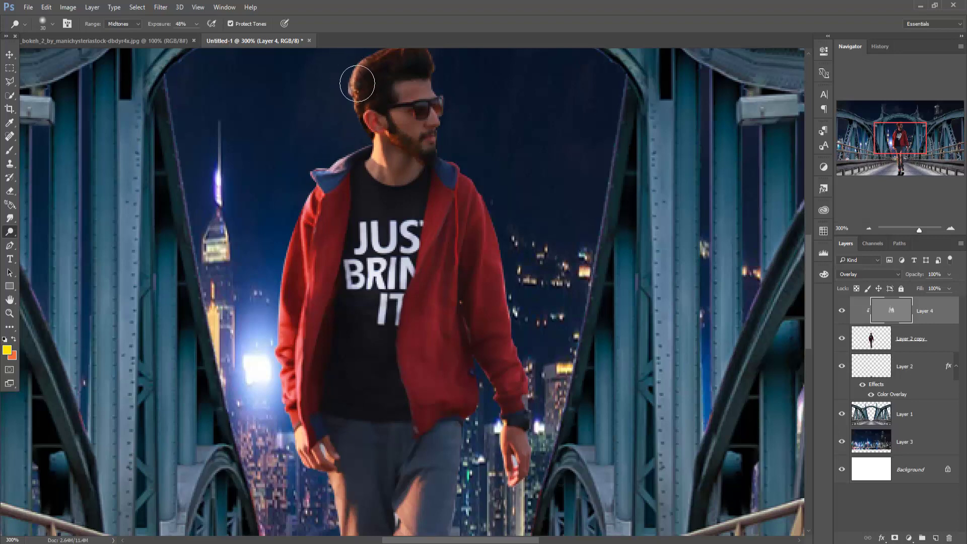
Lighten the top of the hair and the edges and highlights of both trouser legs.
scroll(367, 88, "up", 2)
mouse_move(392, 101)
left_mouse_down()
mouse_move(423, 95)
mouse_move(334, 146)
mouse_move(349, 200)
left_mouse_up()
scroll(362, 352, "down", 3)
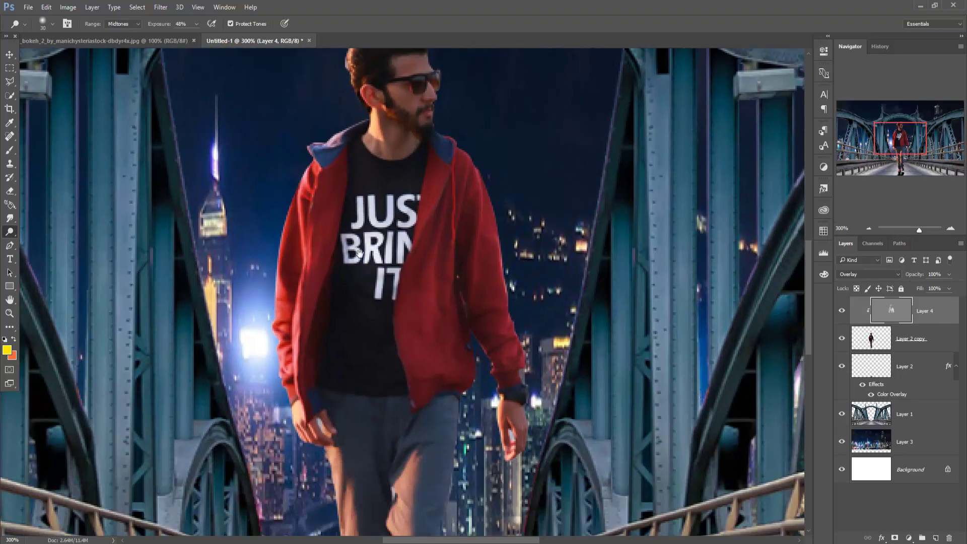
scroll(367, 316, "down", 1)
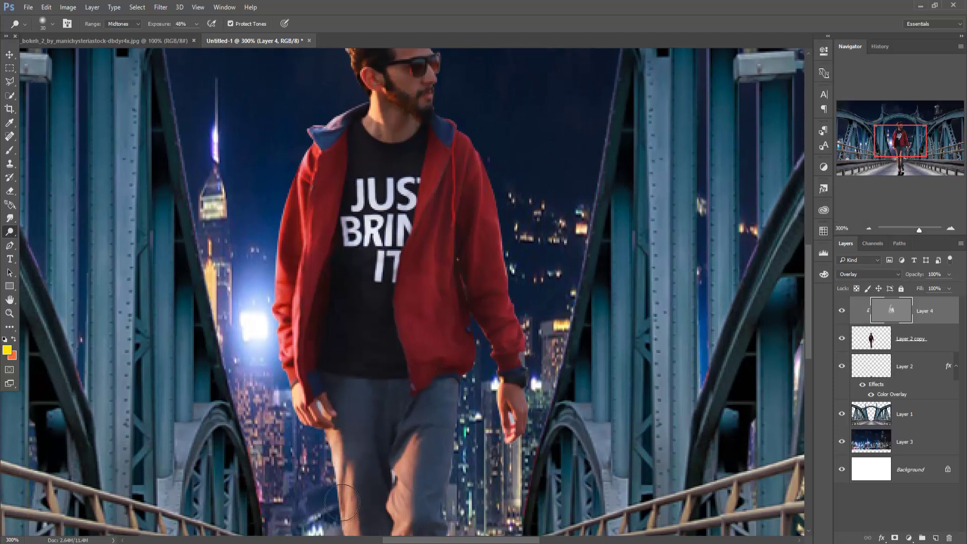
left_click_drag(356, 491, 373, 320)
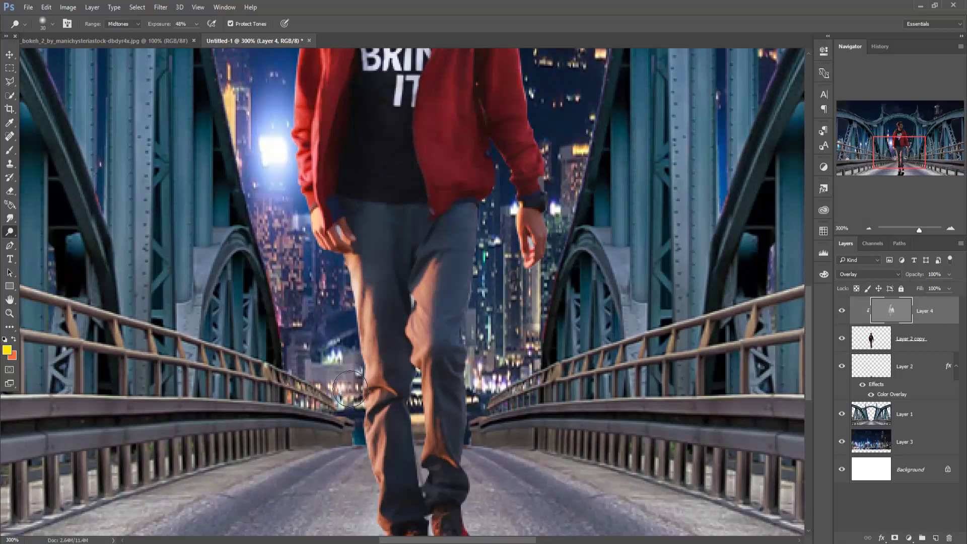
left_click_drag(370, 413, 363, 494)
left_click_drag(424, 272, 432, 399)
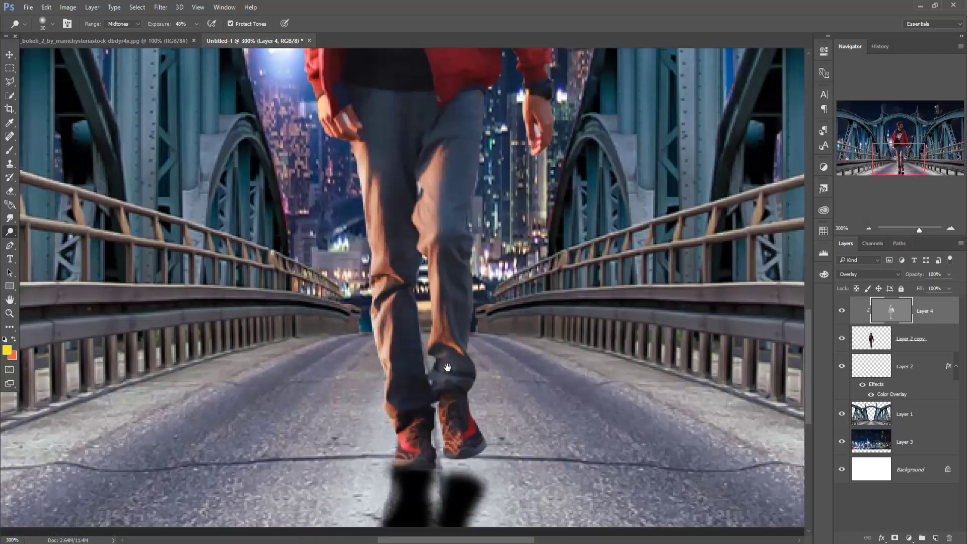
scroll(433, 453, "down", 3)
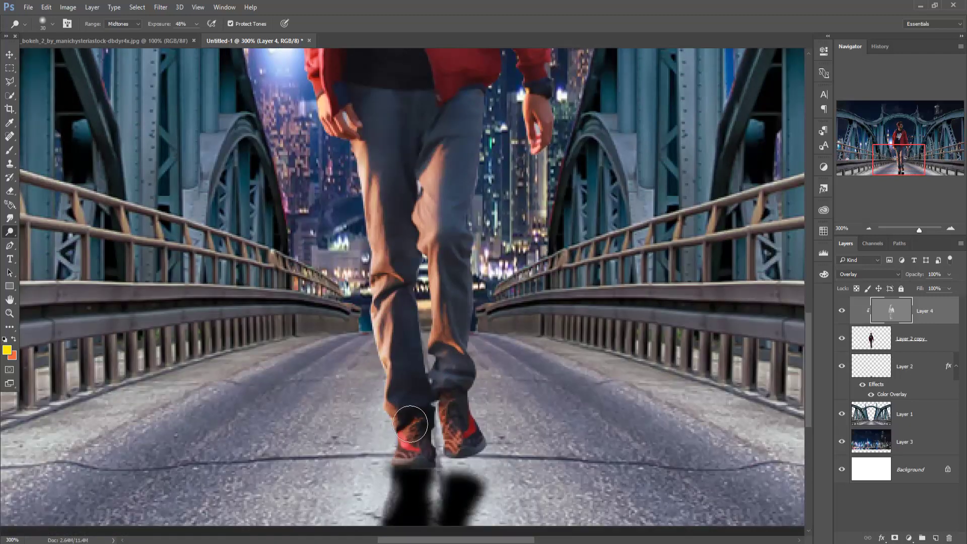
Burn the left shoe's sole with a size-25 brush, then return to Move and zoom out.
right_click(13, 236)
left_click(46, 242)
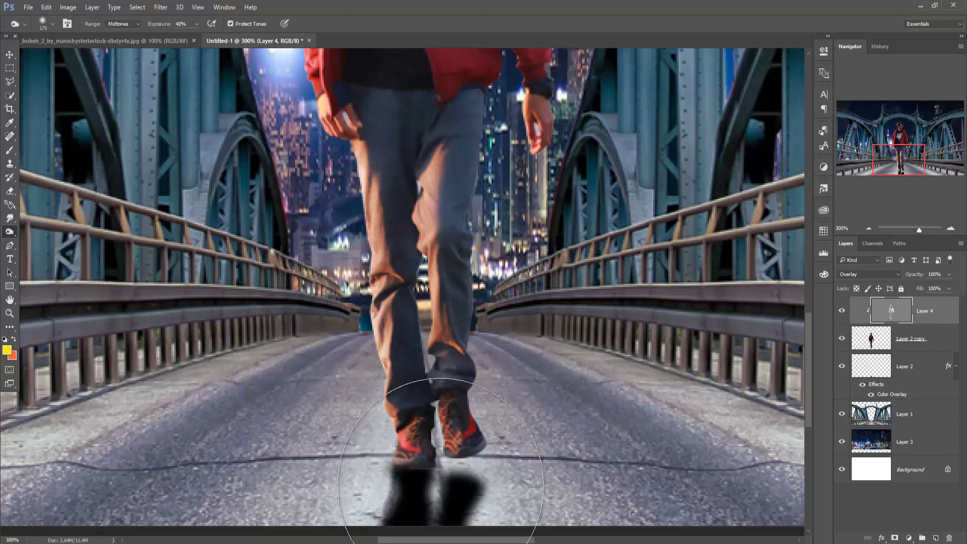
key("bracketleft")
key("bracketleft")
key("bracketleft")
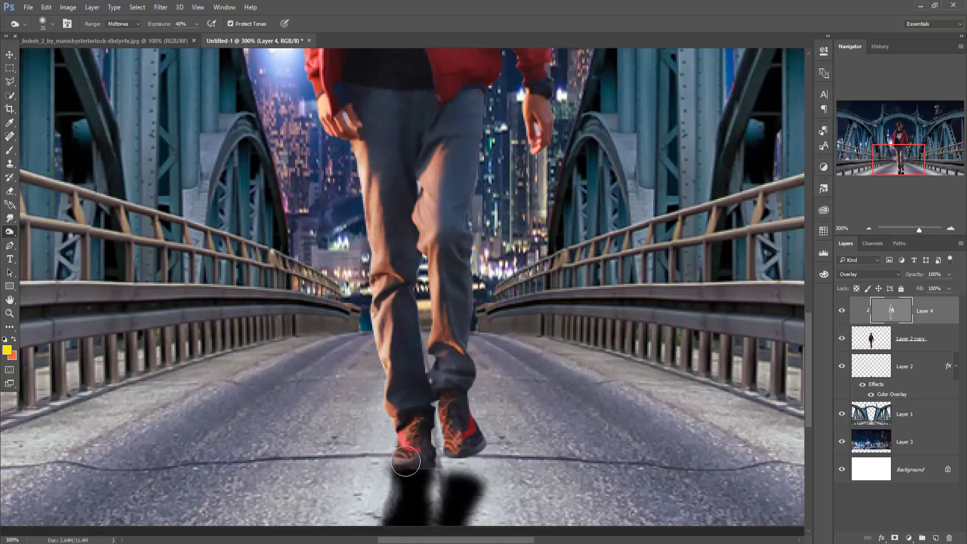
mouse_move(393, 431)
left_mouse_down()
mouse_move(426, 455)
mouse_move(403, 454)
mouse_move(403, 423)
mouse_move(423, 455)
mouse_move(416, 469)
mouse_move(457, 425)
mouse_move(474, 437)
mouse_move(451, 443)
mouse_move(461, 430)
left_mouse_up()
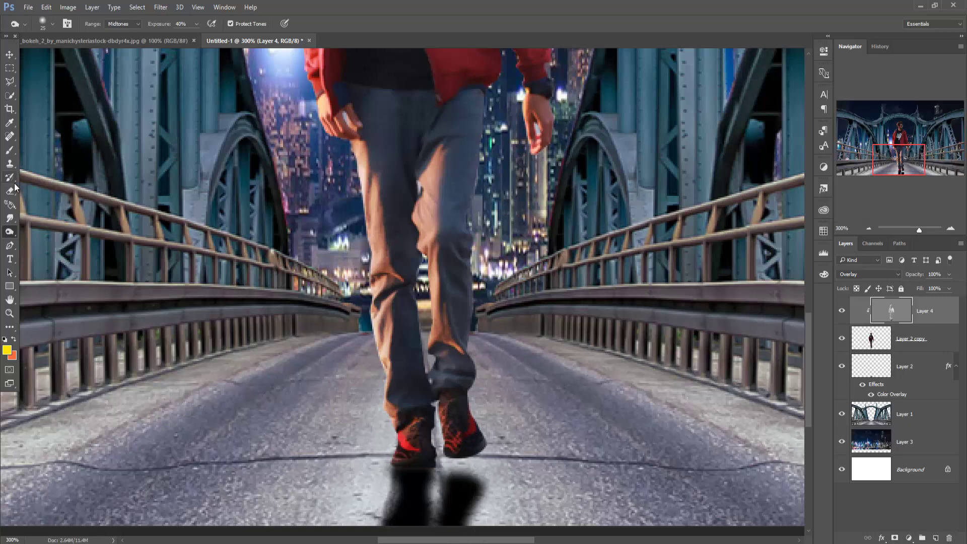
left_click(10, 54)
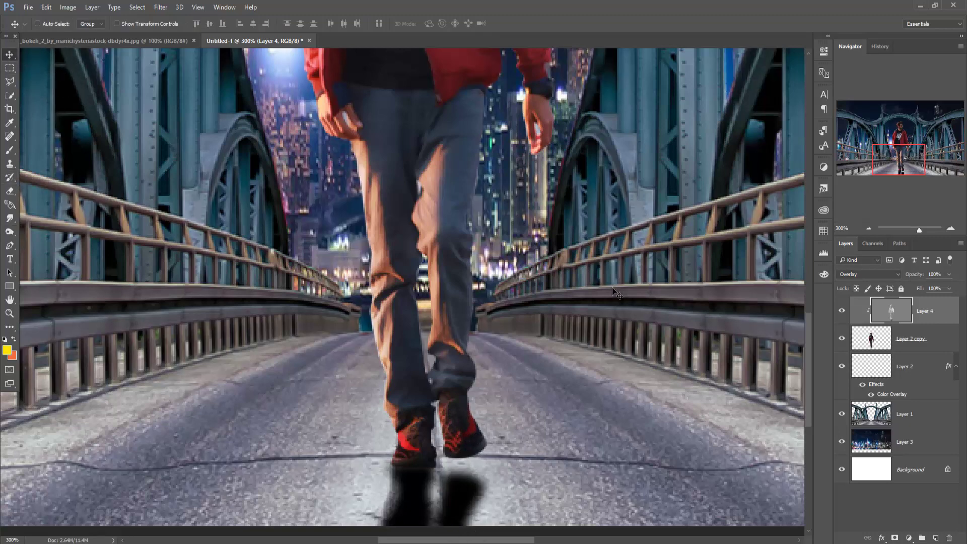
scroll(612, 286, "down", 2)
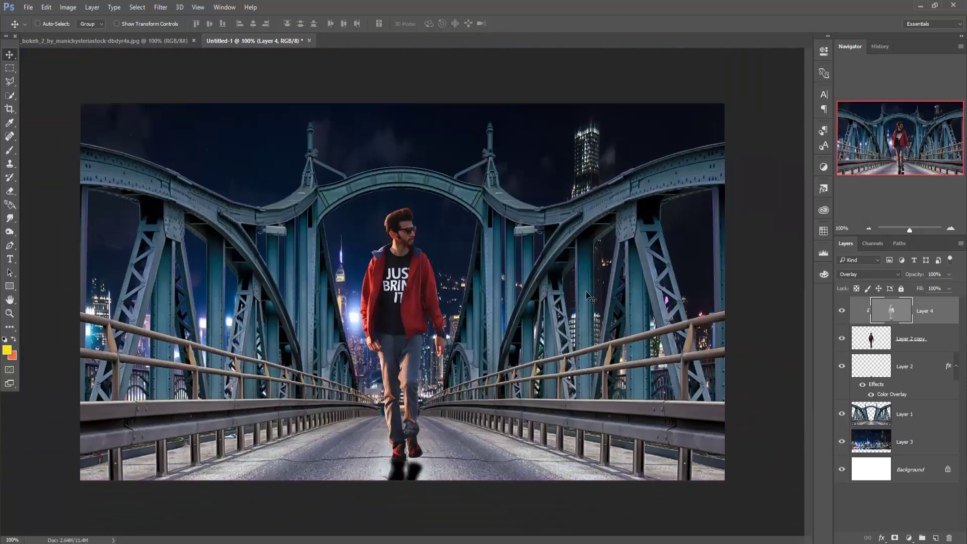
Merge Layer 2 copy and the gray shading Layer 4 into a single Layer 4.
left_click(871, 347)
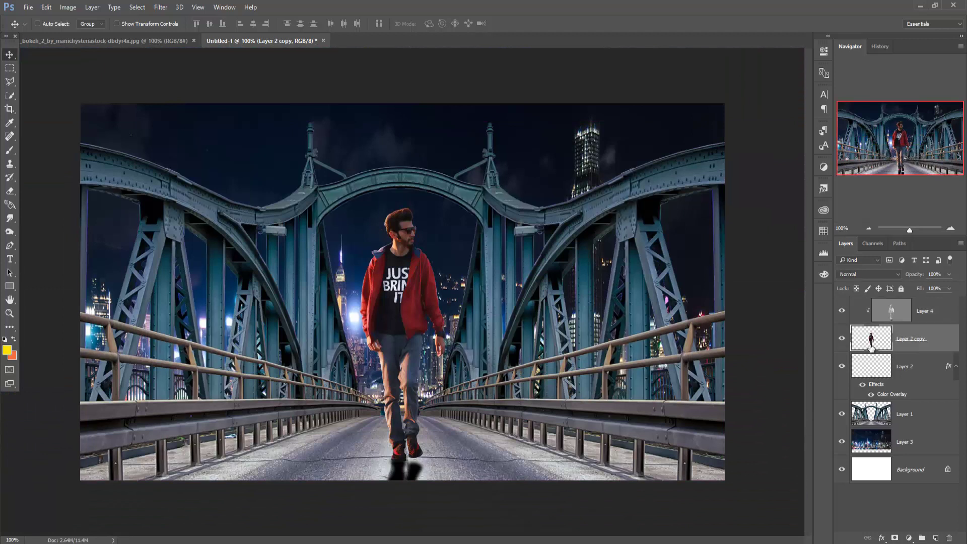
left_click(936, 311)
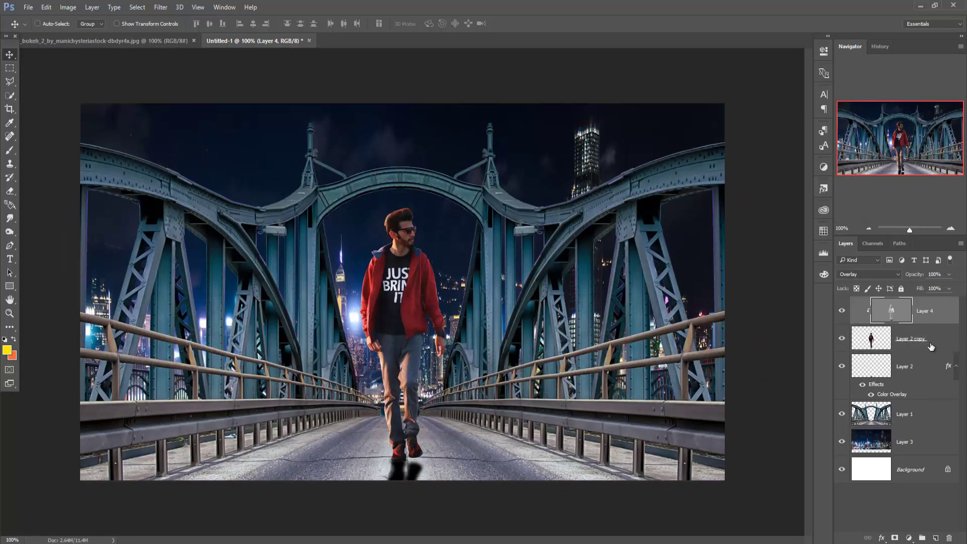
left_click(931, 346, "shift")
right_click(935, 316)
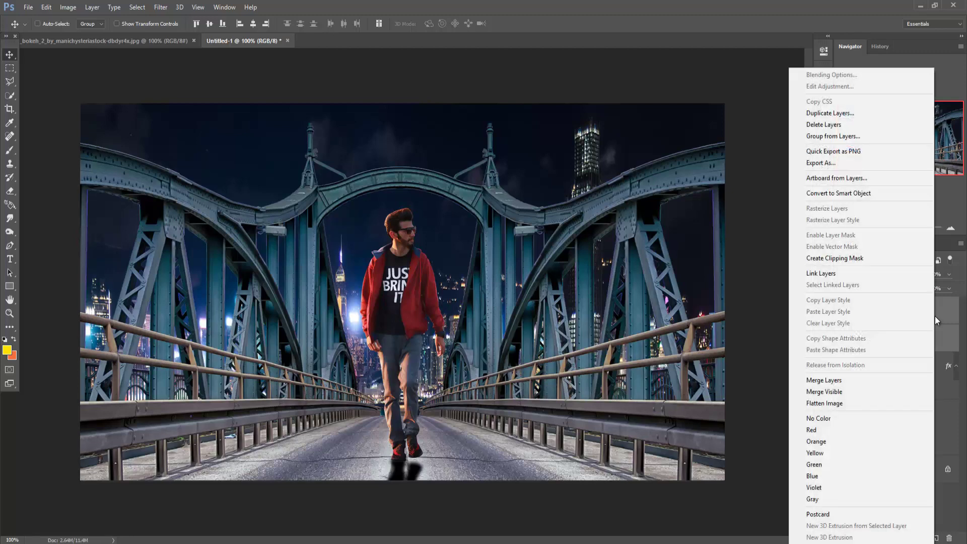
left_click(853, 381)
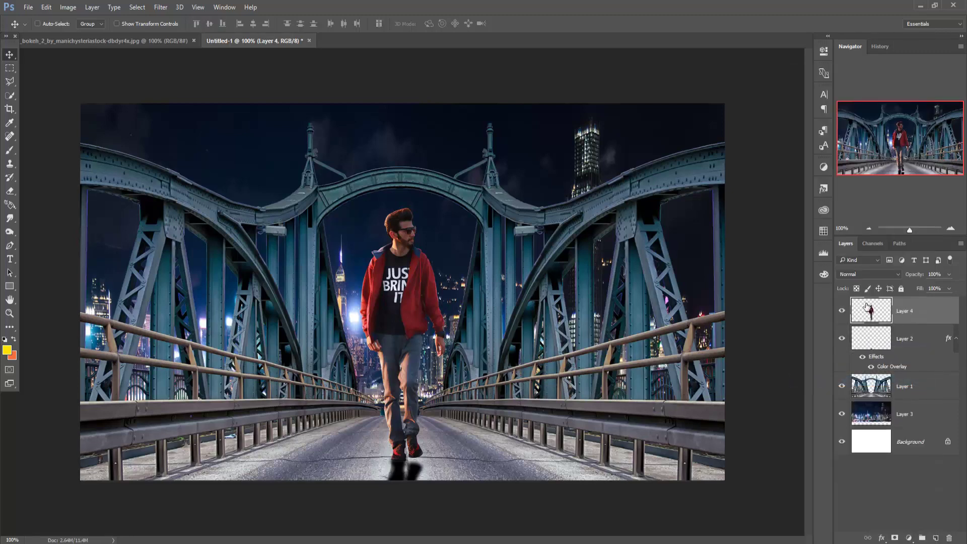
left_click(160, 7)
mouse_move(179, 227)
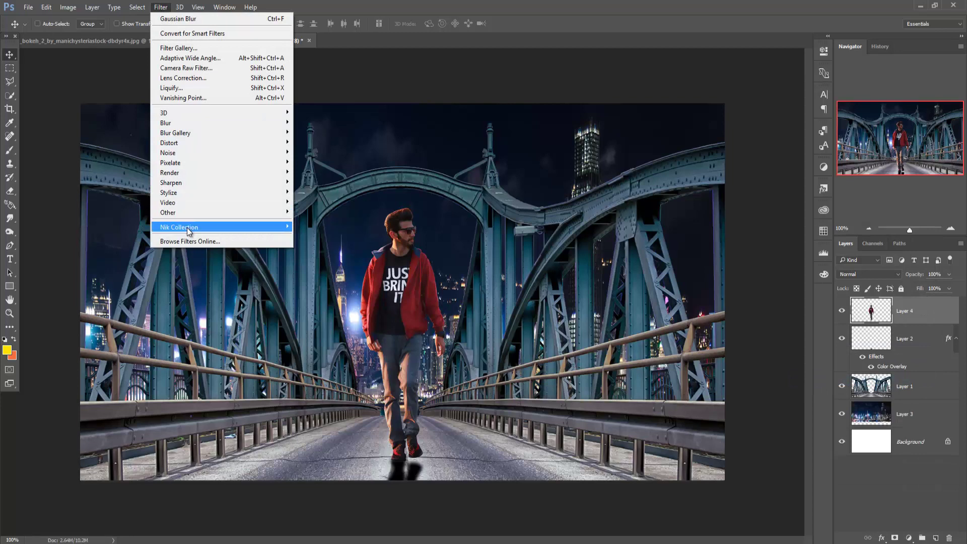
Apply a Camera Raw filter to the man's merged Layer 4 with Vibrance at -27.
left_click(176, 68)
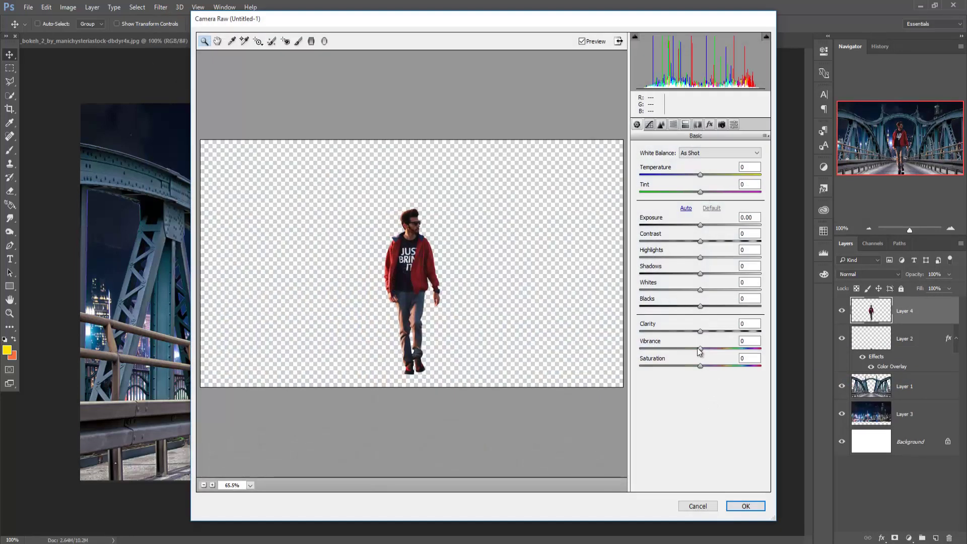
left_click_drag(697, 349, 683, 349)
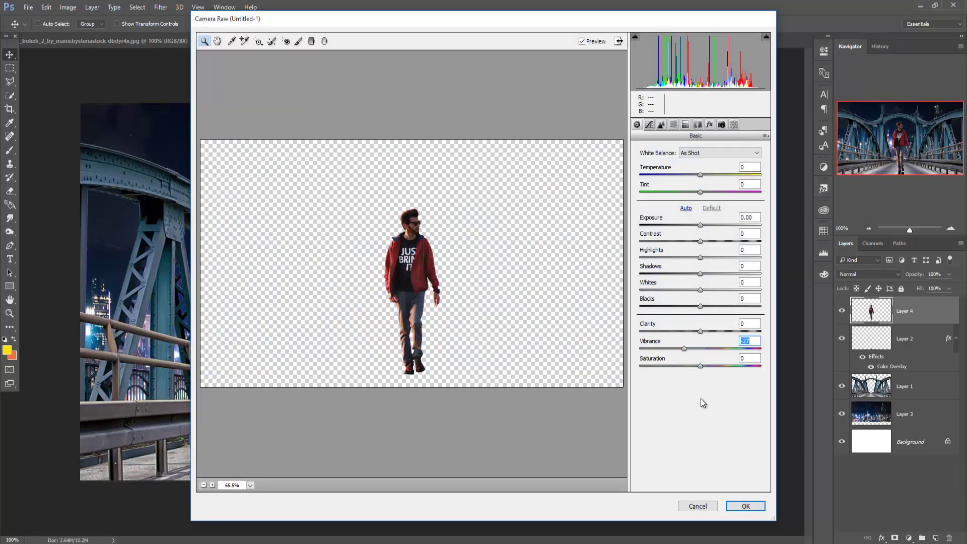
left_click(745, 506)
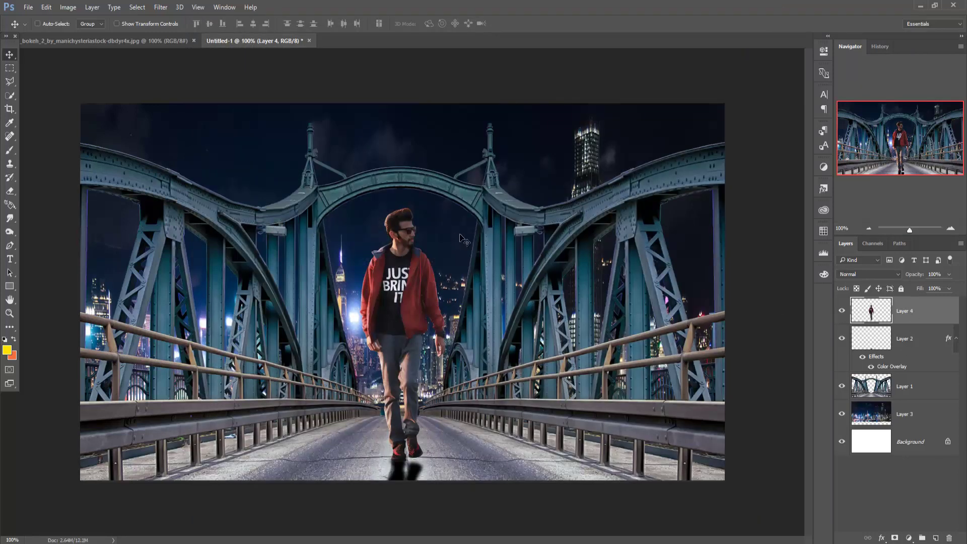
Drag the night bokeh photo into the bridge composite as Layer 5 and stretch it to 125% width.
left_click(150, 43)
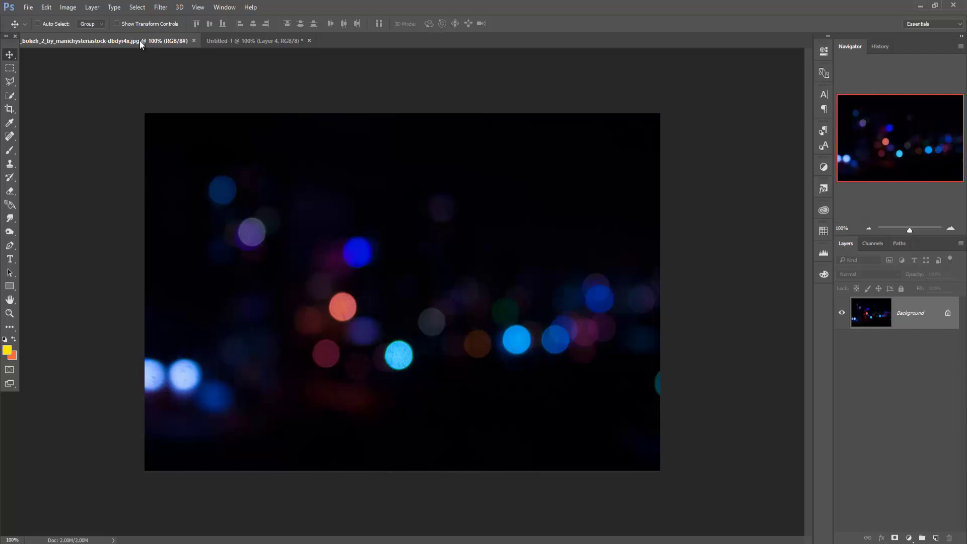
mouse_move(140, 40)
left_mouse_down()
mouse_move(139, 77)
mouse_move(589, 133)
left_mouse_up()
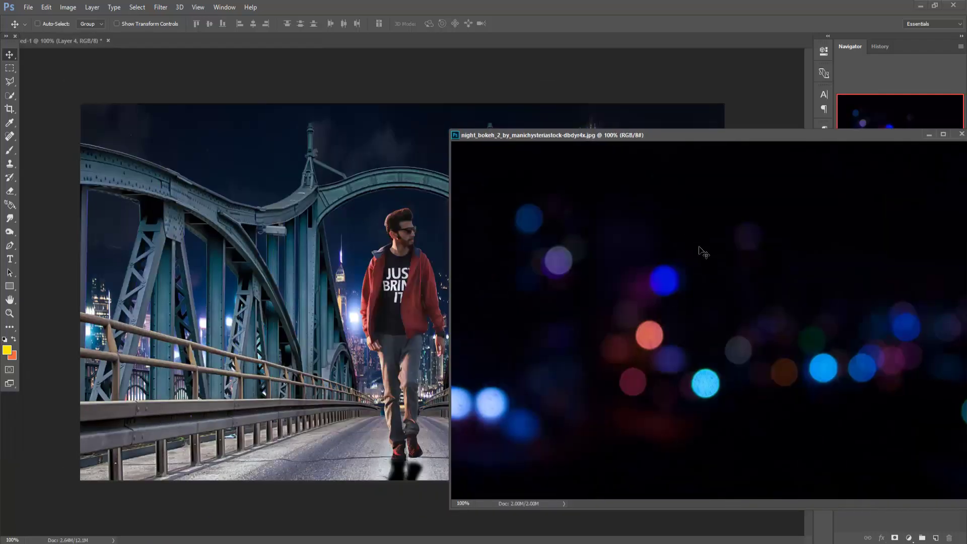
left_click_drag(376, 246, 343, 246)
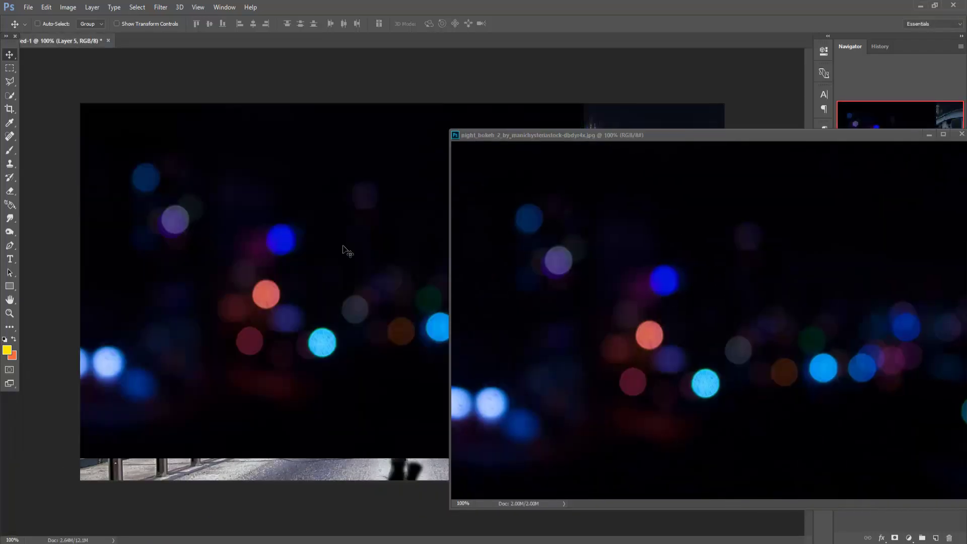
left_click(929, 137)
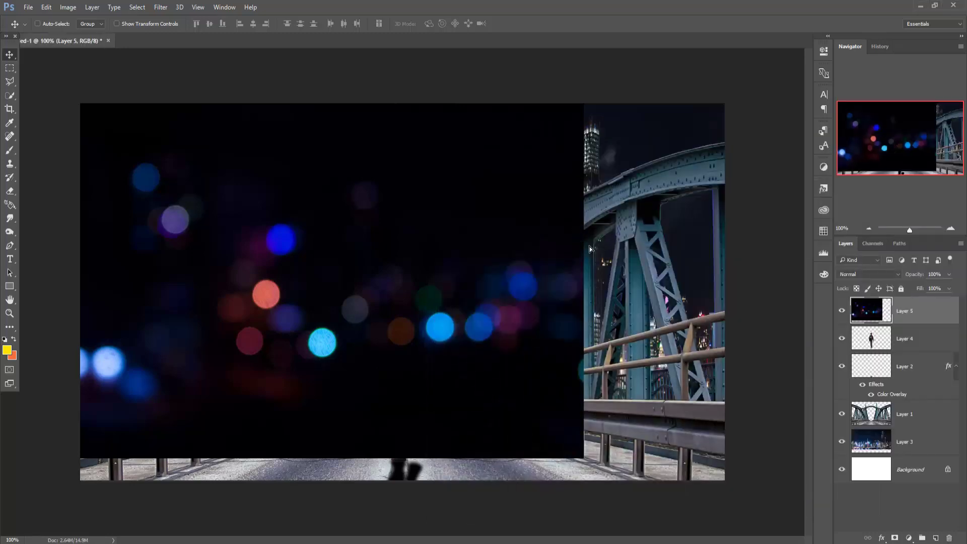
left_click_drag(578, 226, 591, 229)
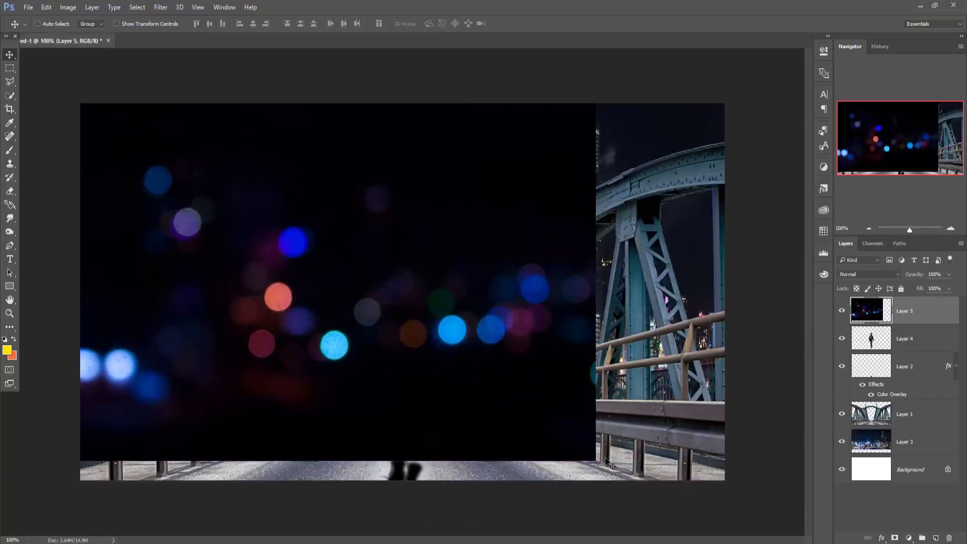
left_click(117, 24)
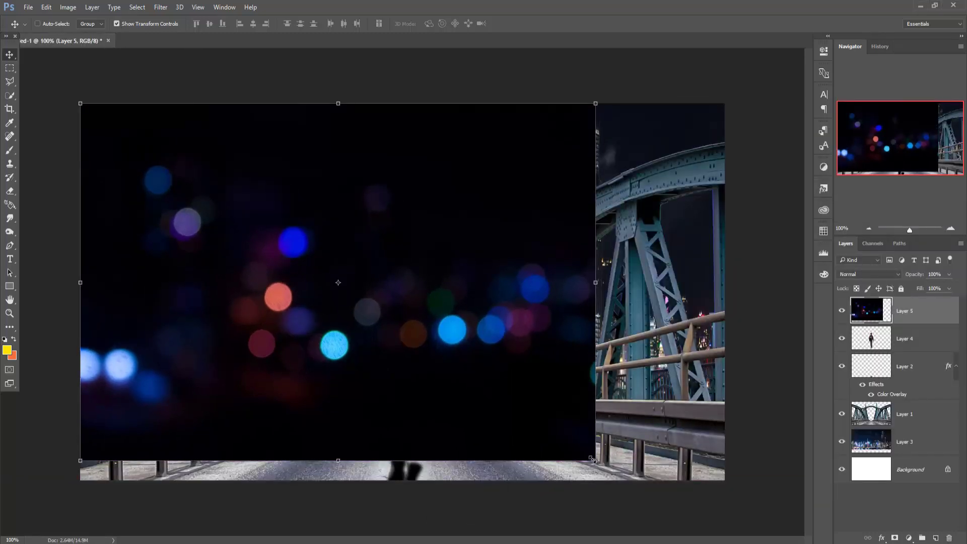
left_click_drag(592, 459, 721, 461)
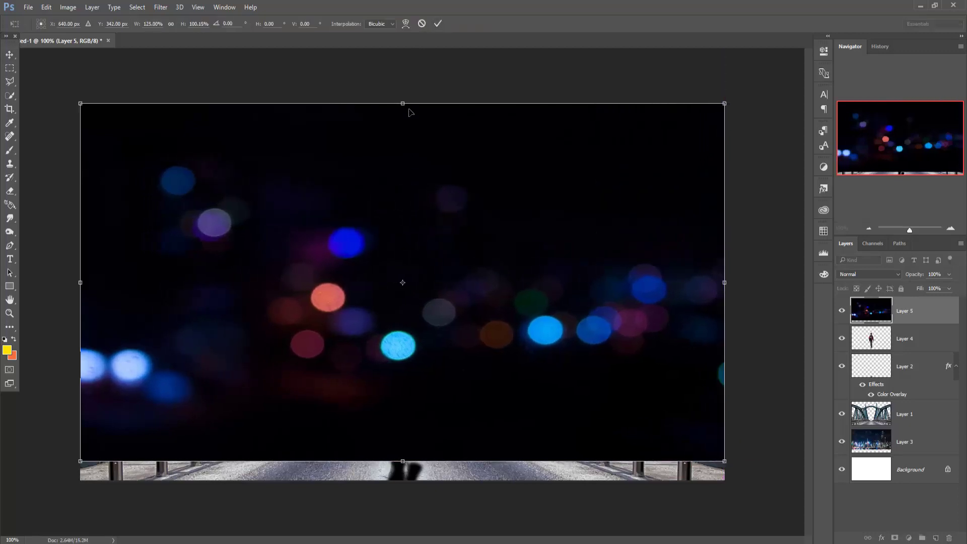
Stretch bokeh Layer 5 to 112% height, blend it in Screen mode, and move it beneath the man.
left_click_drag(403, 103, 402, 61)
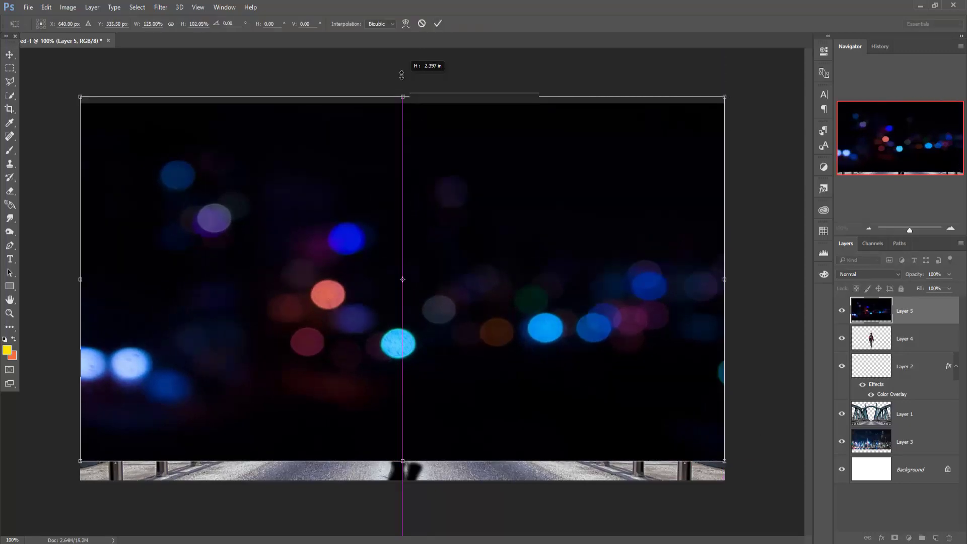
left_click(438, 24)
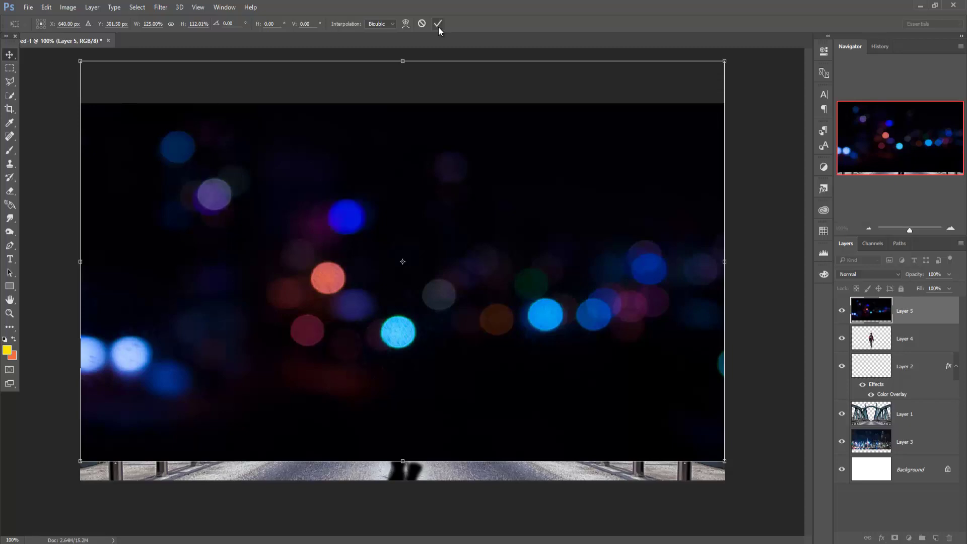
key("shift+alt+s")
left_click_drag(906, 311, 928, 399)
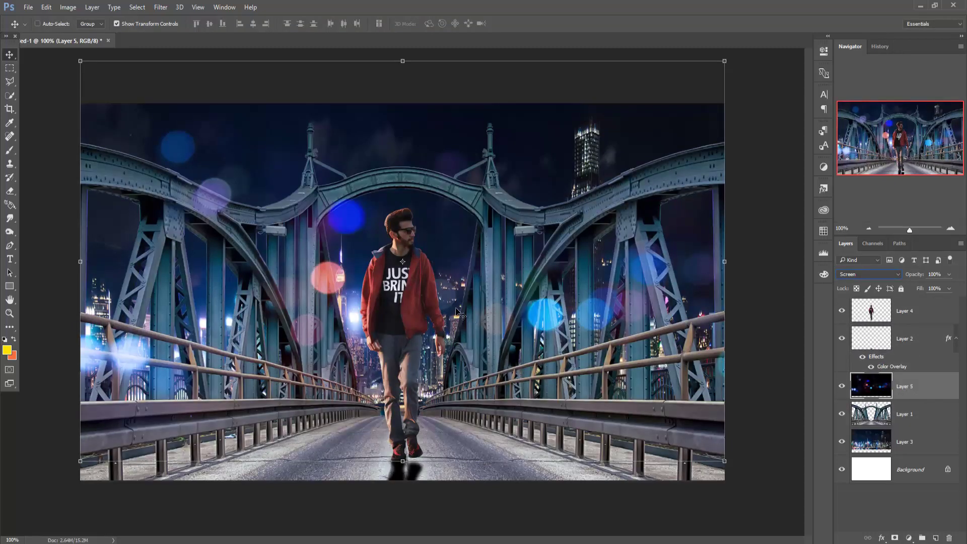
Duplicate bokeh Layer 5 as Layer 5 copy, then select skyline Layer 3.
right_click(932, 388)
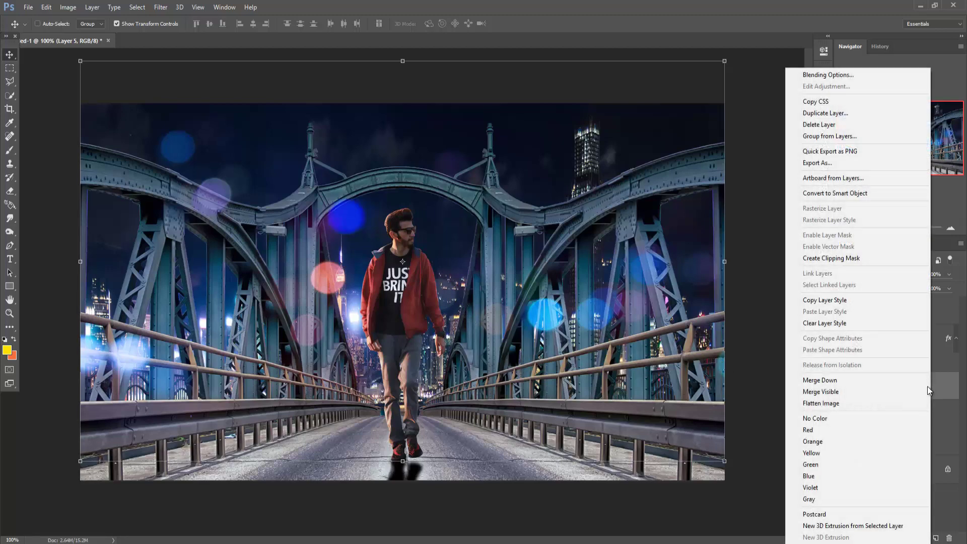
left_click(826, 114)
left_click(570, 171)
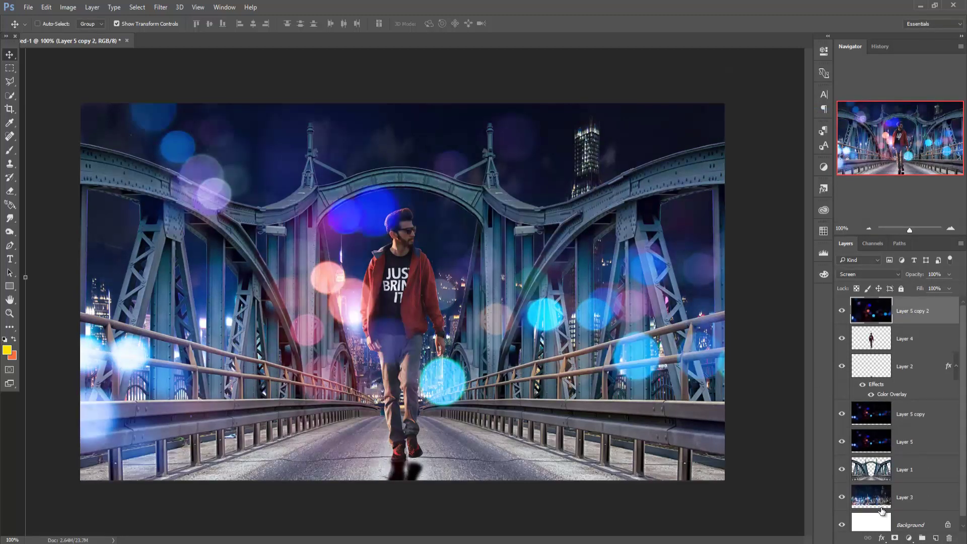
left_click(877, 500)
left_click(160, 7)
mouse_move(186, 132)
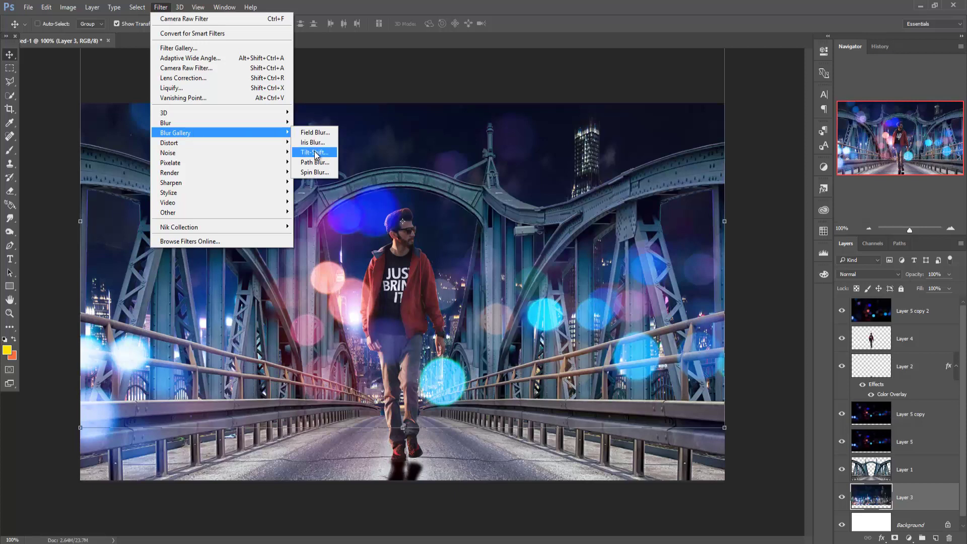
Apply a 50 px Tilt-Shift blur to skyline Layer 3 with brighter, coloured light bokeh.
left_click(316, 154)
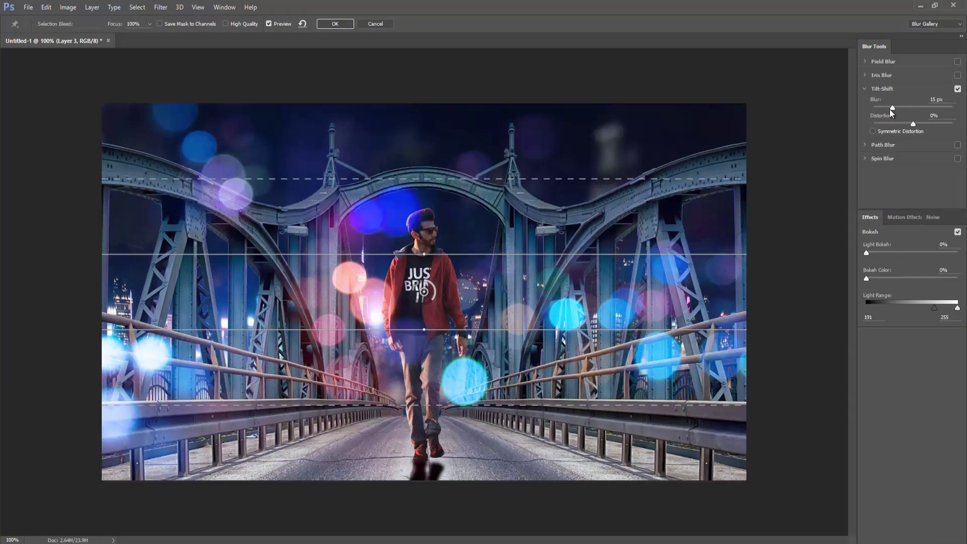
left_click_drag(892, 107, 907, 109)
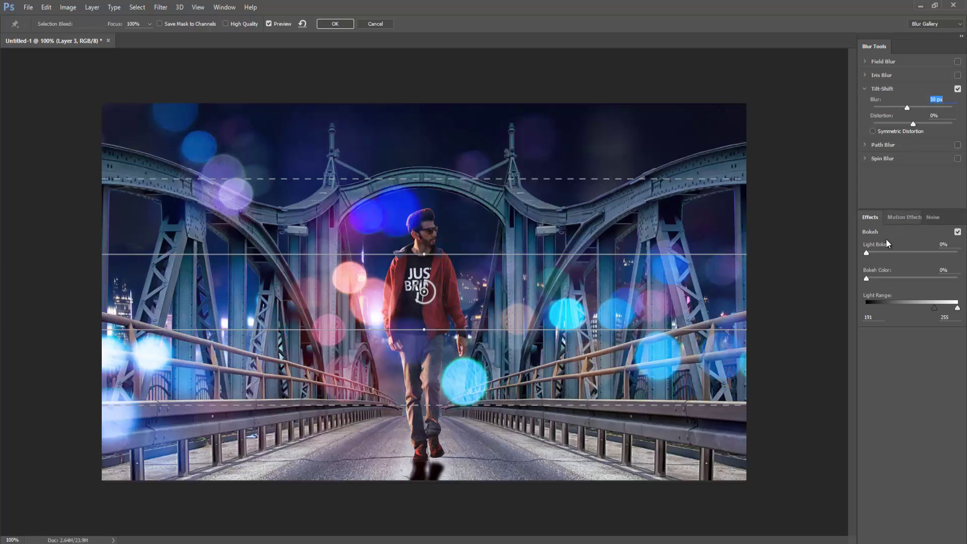
mouse_move(866, 253)
left_mouse_down()
mouse_move(948, 251)
mouse_move(907, 252)
left_mouse_up()
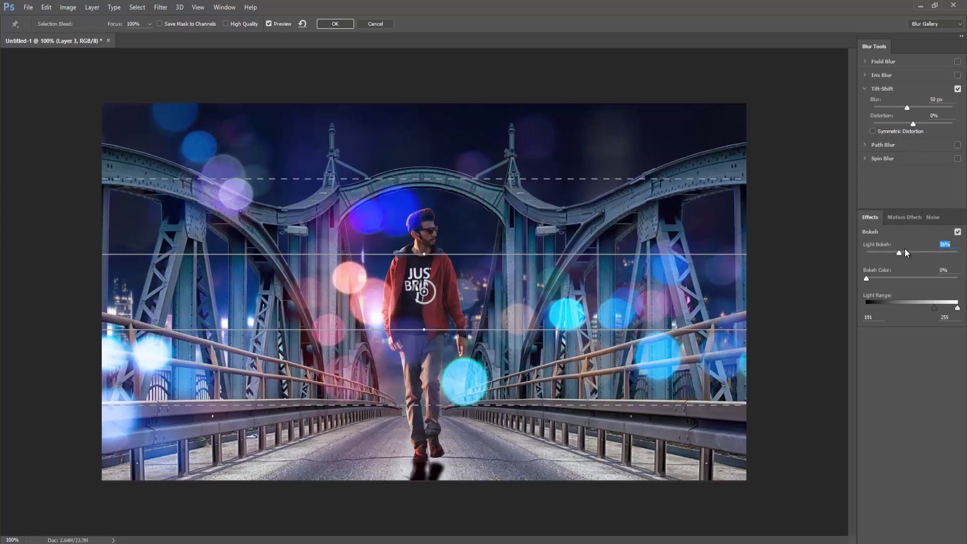
left_click_drag(867, 278, 944, 279)
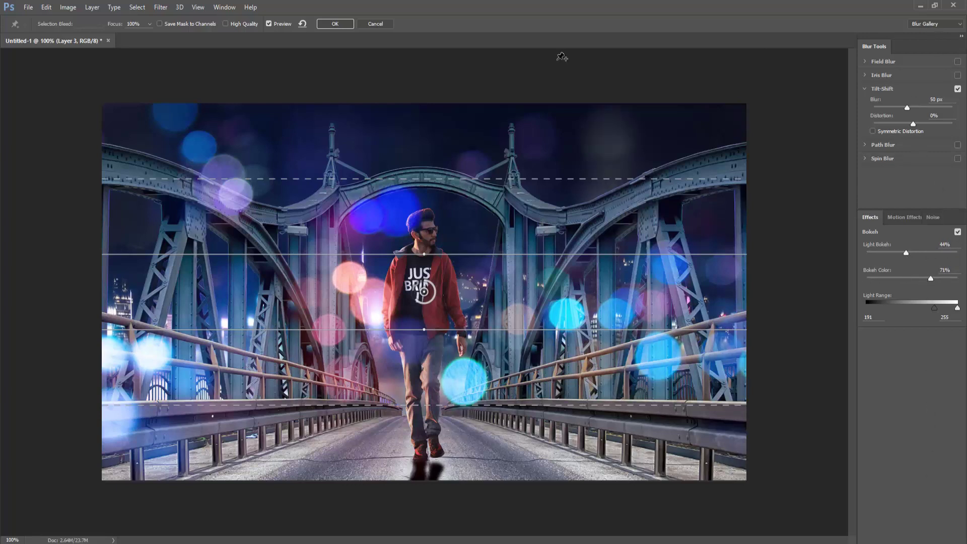
left_click(336, 24)
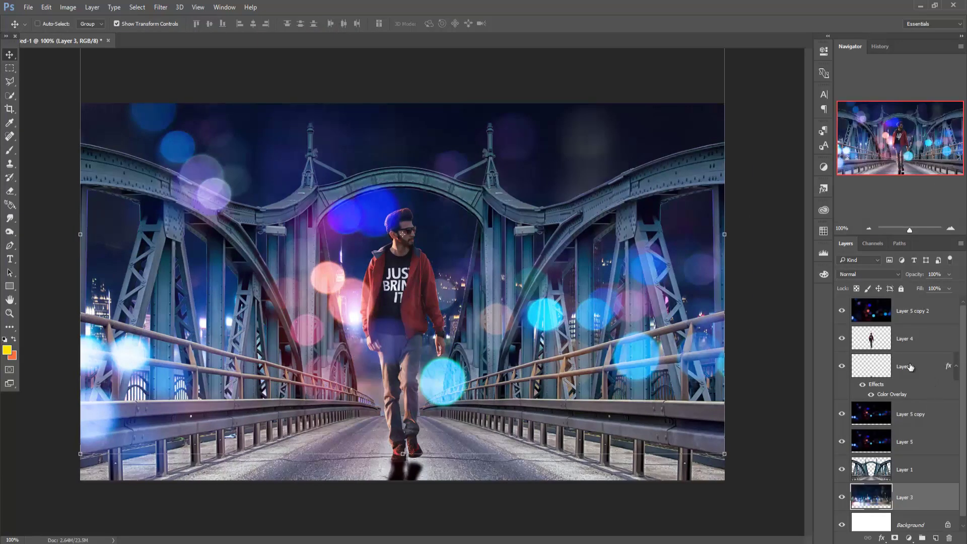
Hide and delete the top bokeh layer, Layer 5 copy 2.
left_click(907, 342)
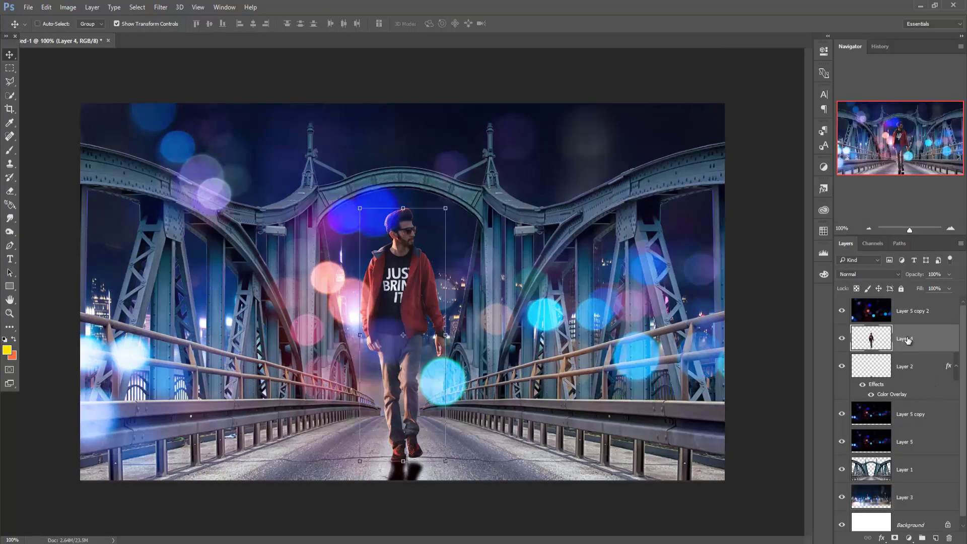
left_click(907, 315)
left_click(842, 312)
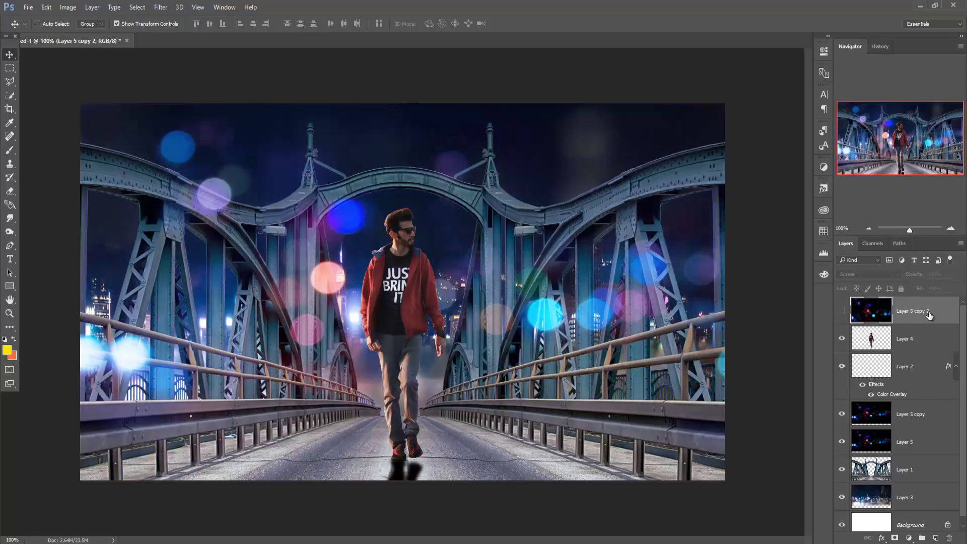
key("Delete")
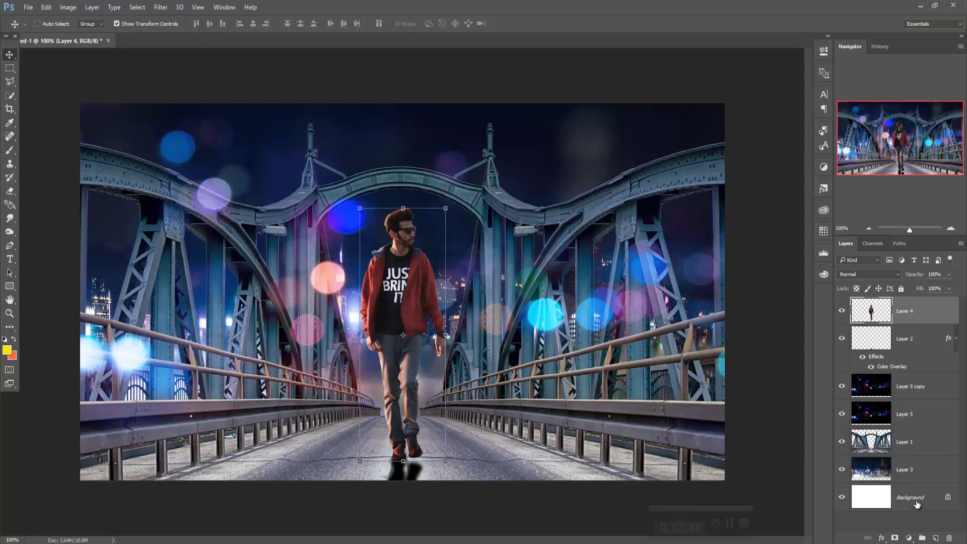
On new Layer 6, paint a near-white glow around the man's legs with a soft round brush.
left_click(915, 442)
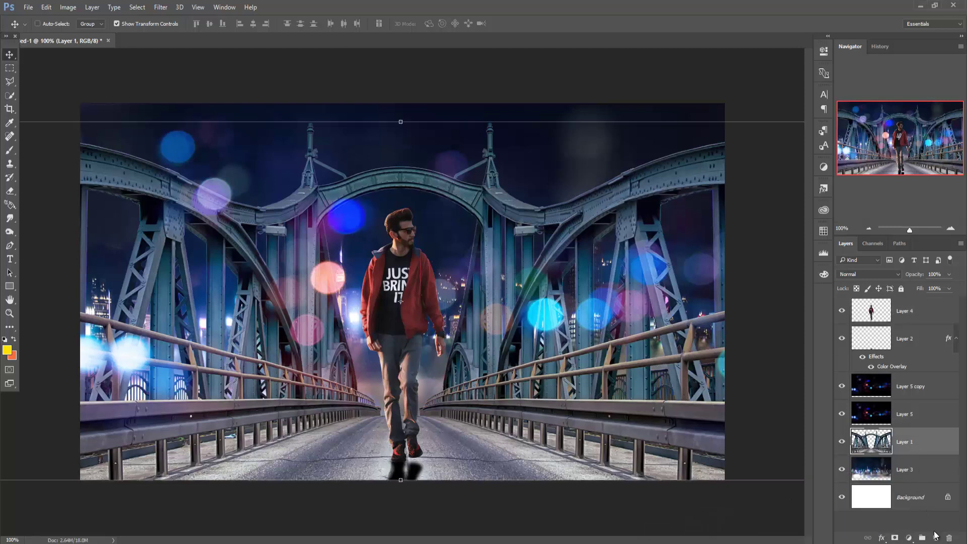
left_click(935, 537)
left_click(9, 150)
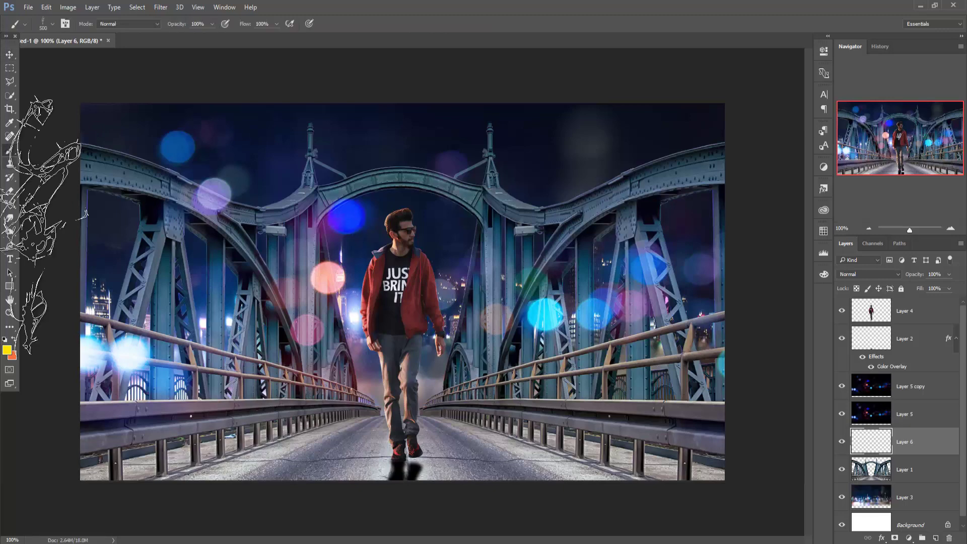
left_click(52, 24)
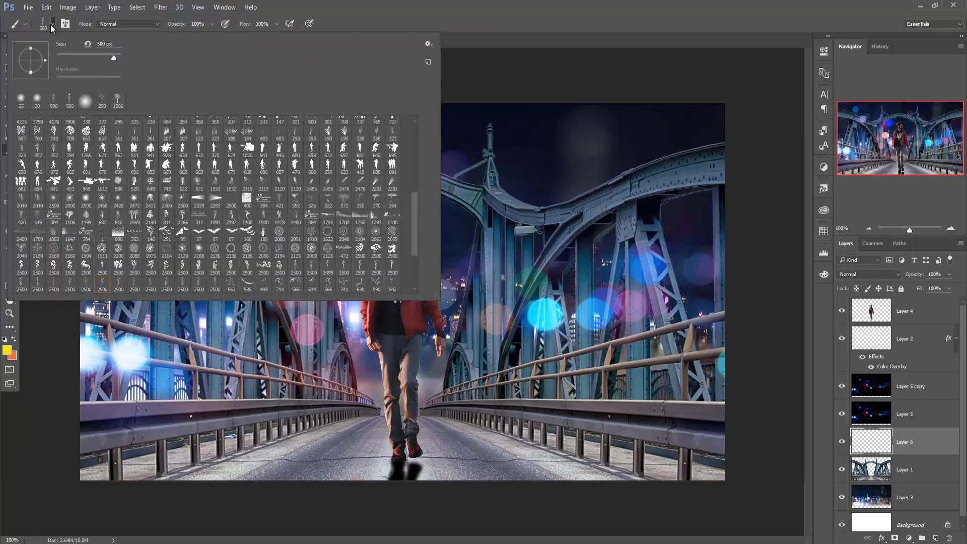
left_click(85, 103)
left_click(7, 350)
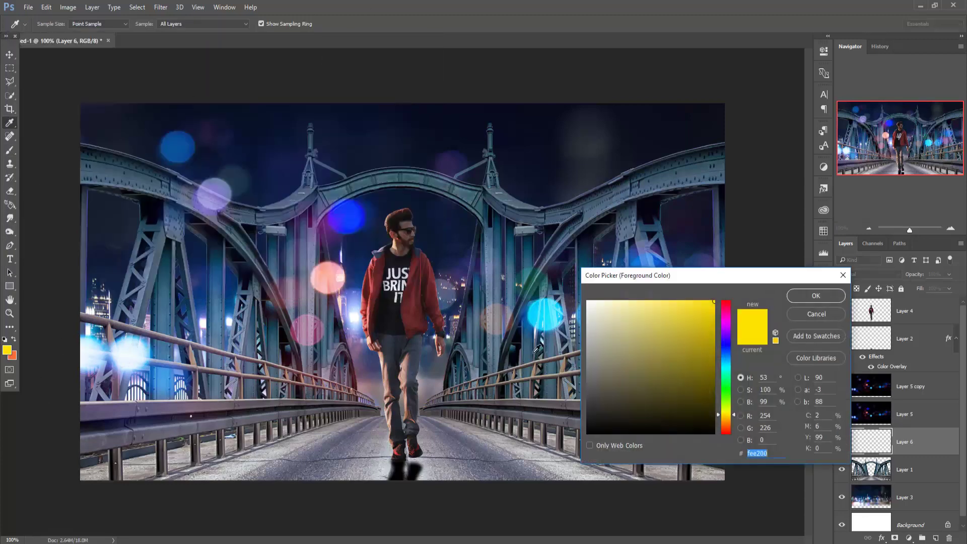
left_click(587, 301)
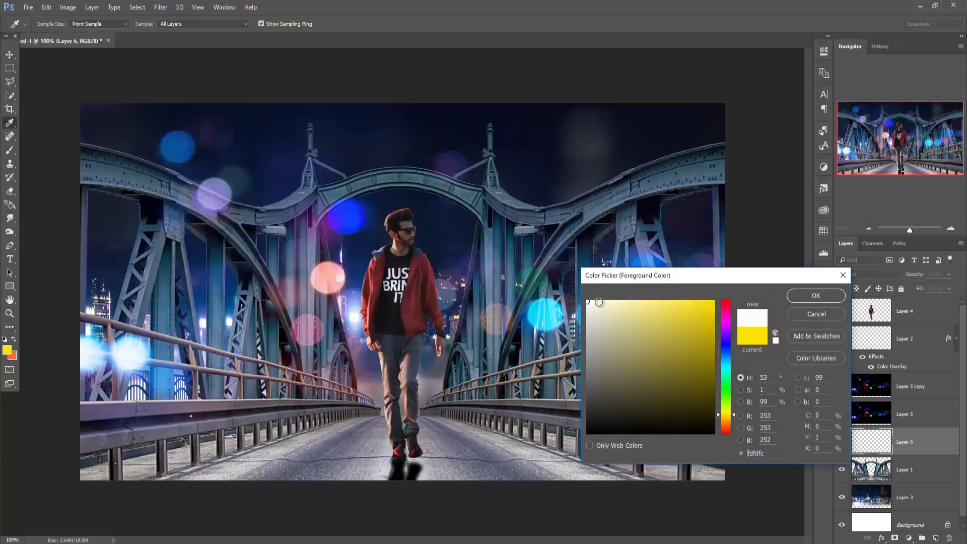
left_click(800, 300)
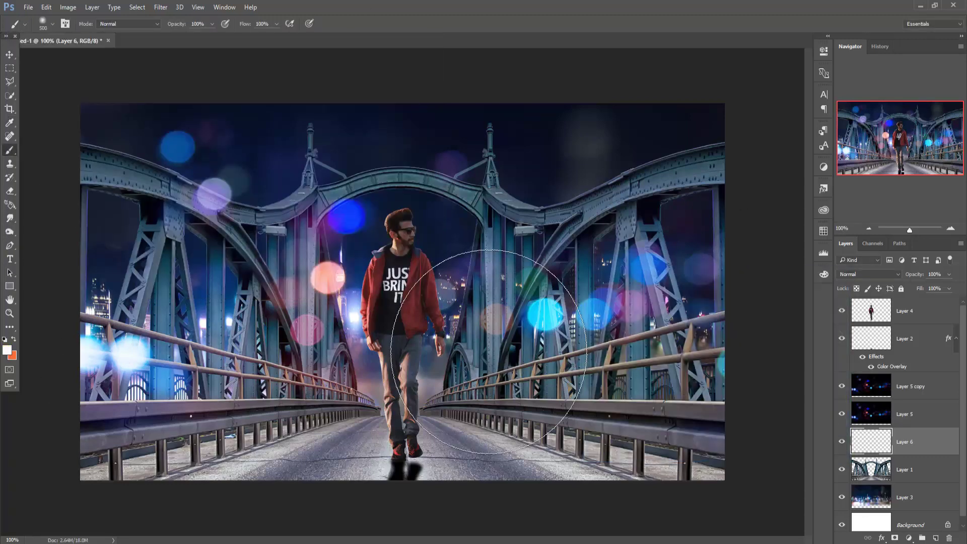
left_click(212, 24)
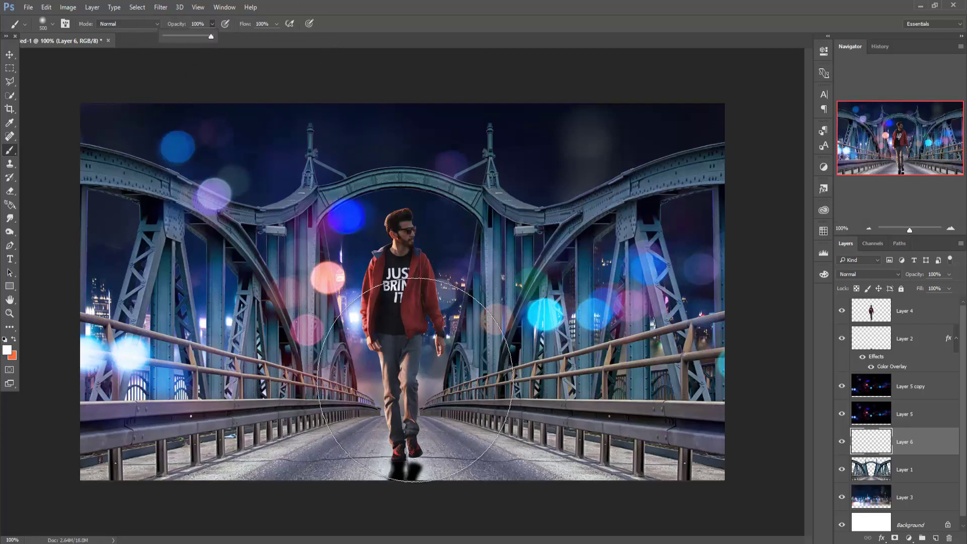
left_click(415, 380)
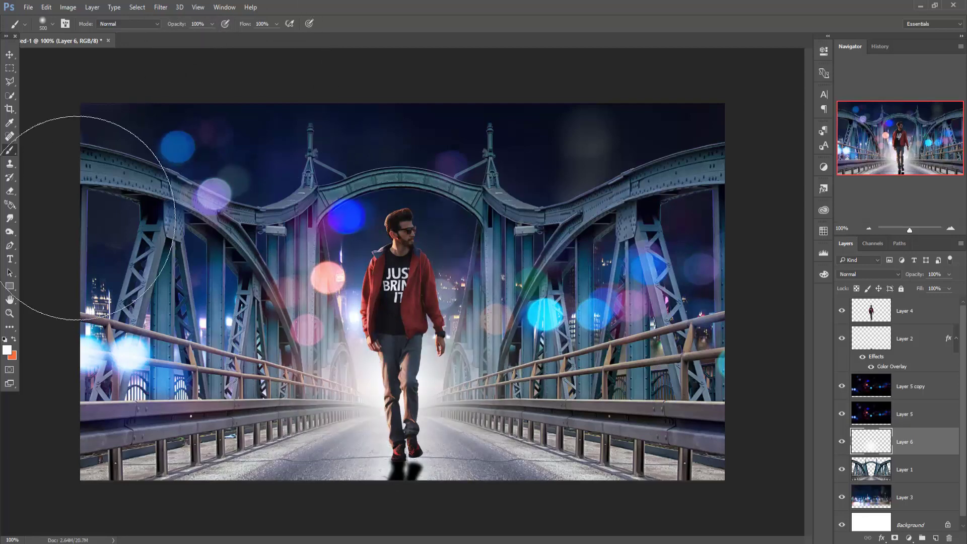
Move Layer 6 below bridge Layer 1 and squash and widen the glow to fit.
key("v")
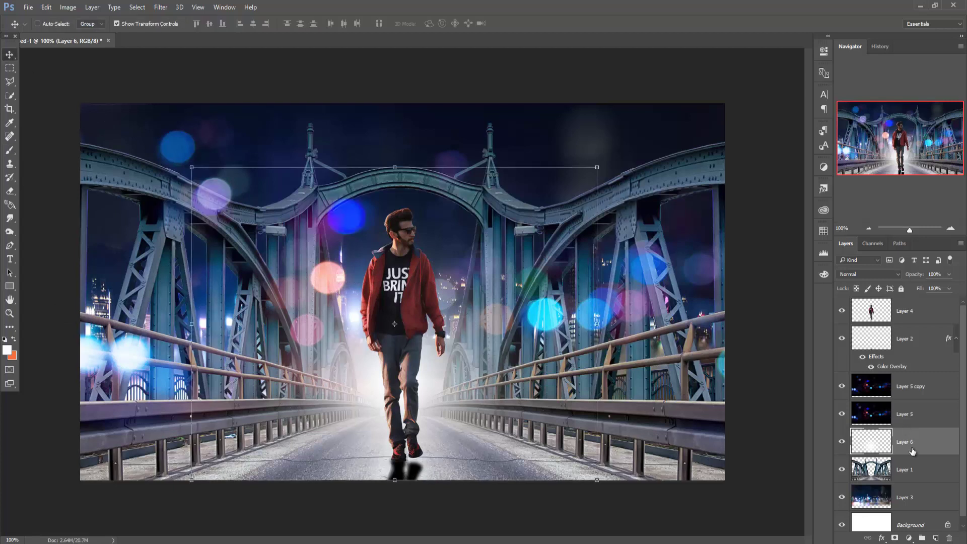
left_click_drag(909, 449, 910, 483)
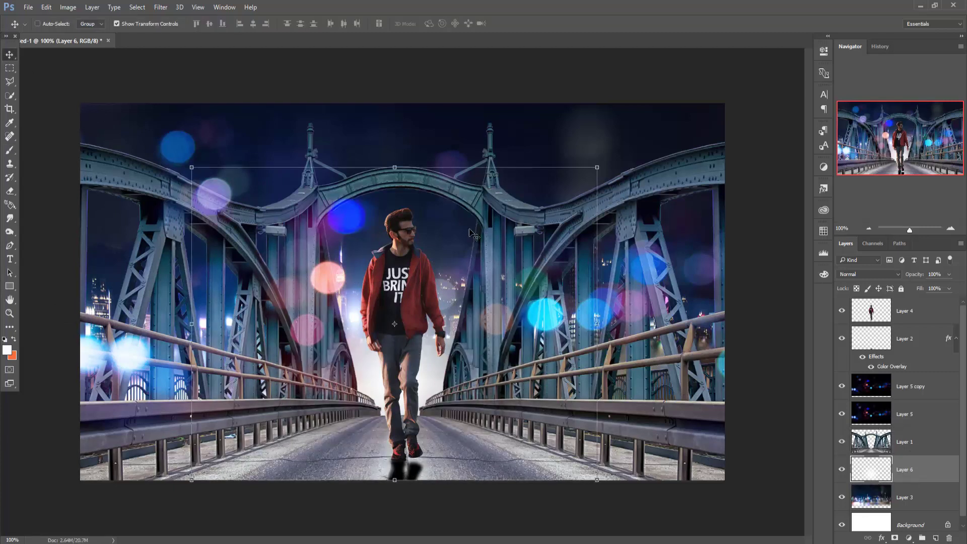
left_click_drag(396, 168, 394, 216)
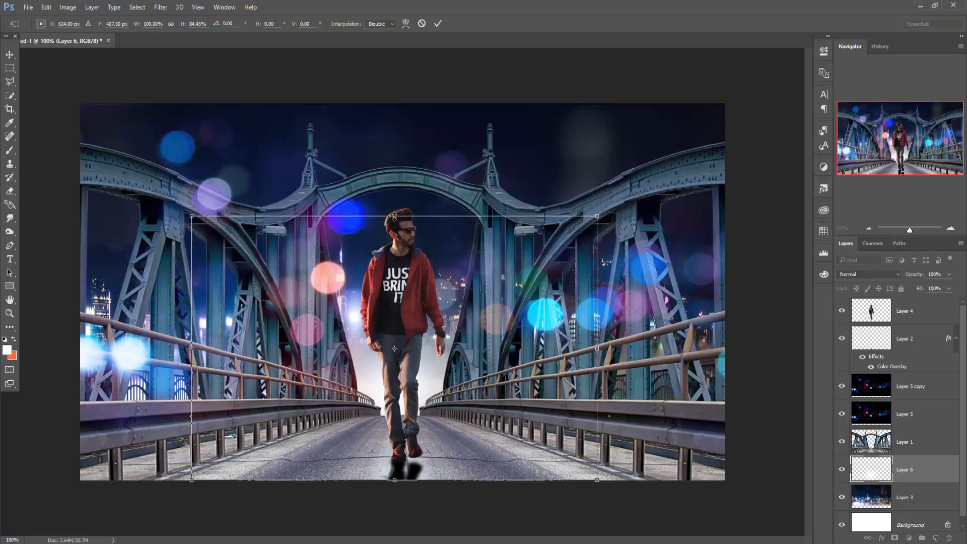
left_click_drag(599, 349, 604, 348)
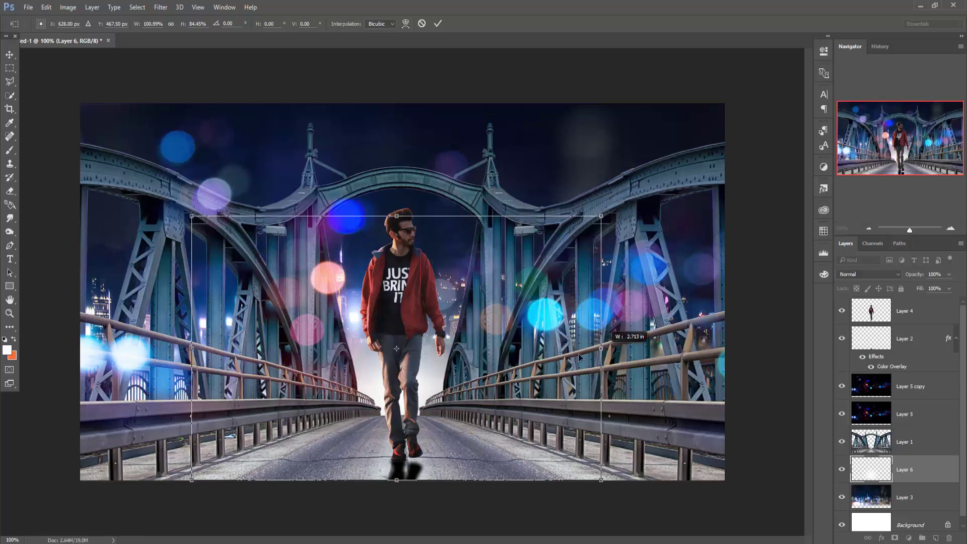
left_click_drag(189, 349, 187, 349)
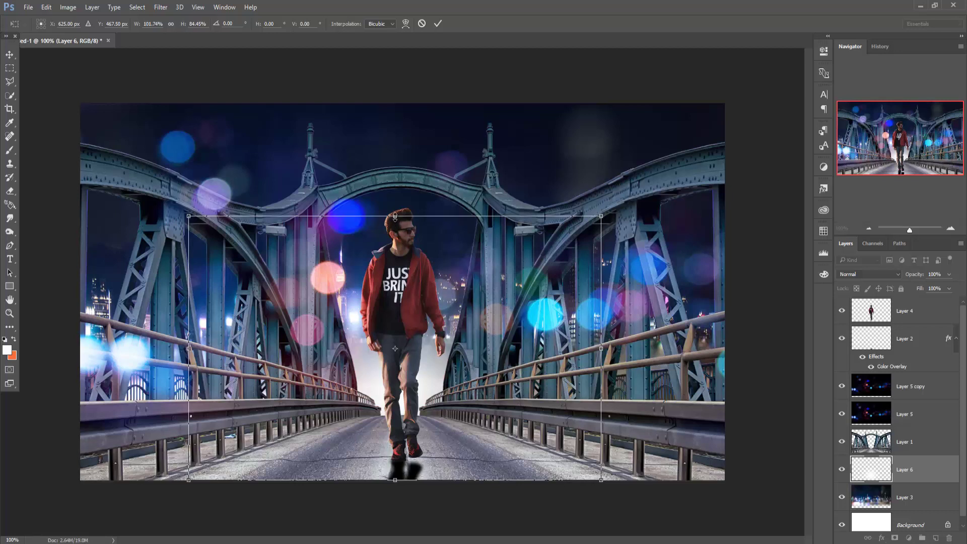
left_click_drag(395, 216, 395, 213)
key("Return")
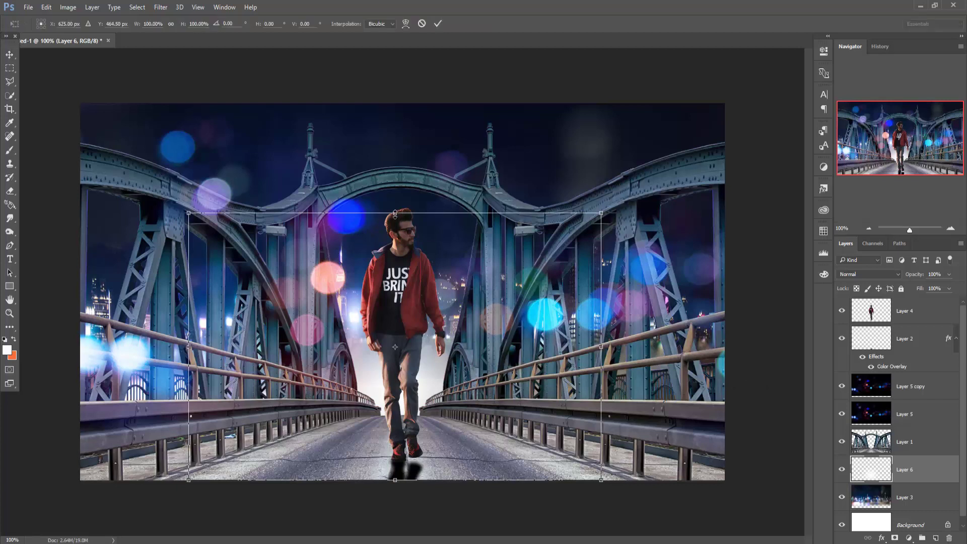
left_click_drag(395, 213, 395, 214)
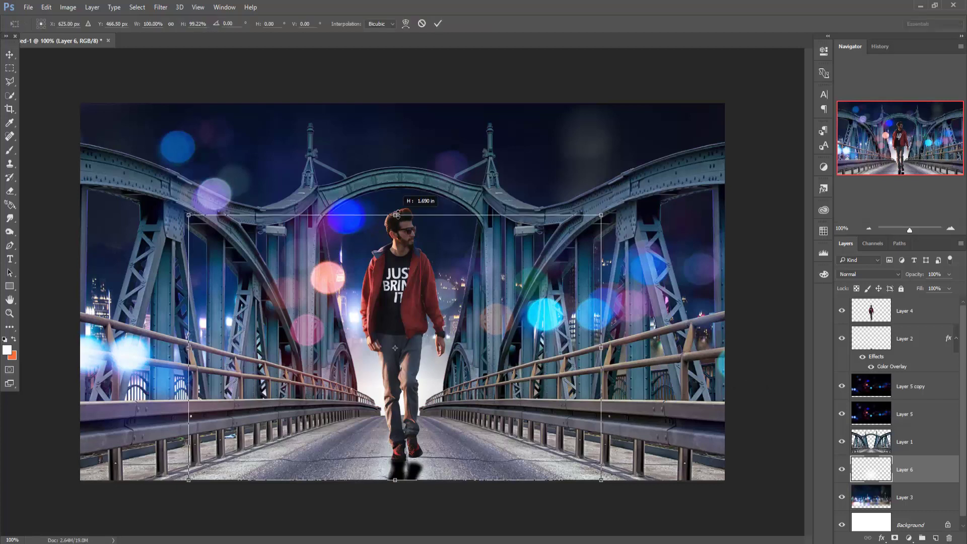
left_click(10, 55)
Add a Color Balance layer shifting midtones to -49 cyan, -14 magenta and +28 blue.
left_click(417, 217)
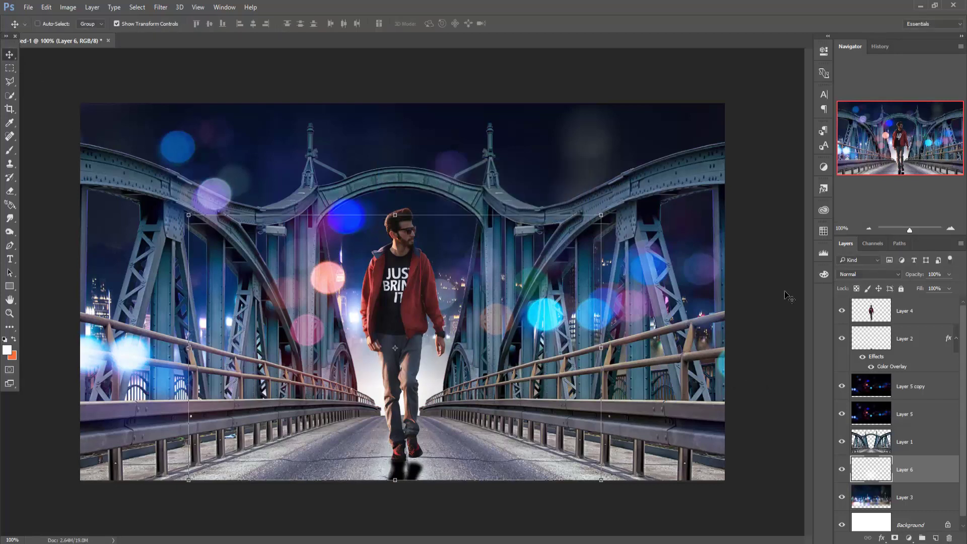
left_click(930, 312)
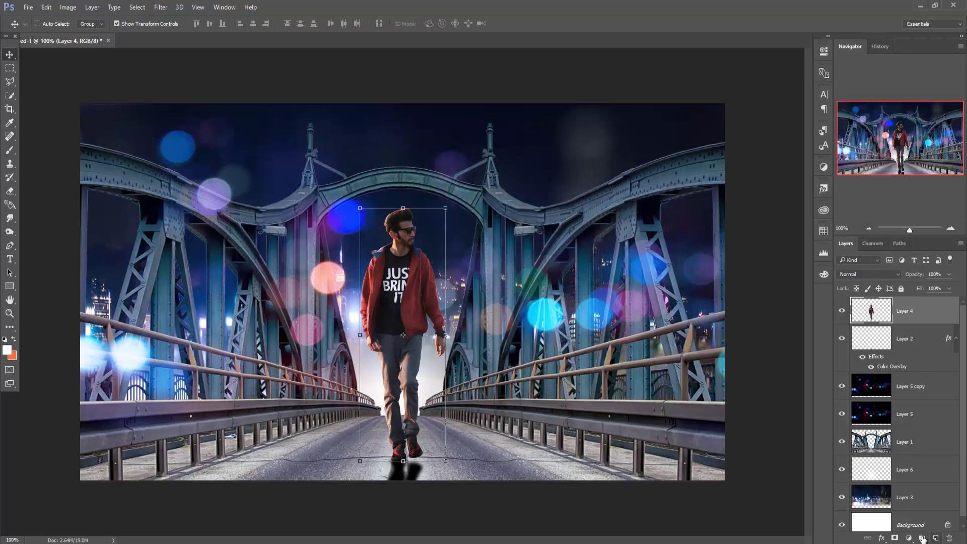
left_click(908, 538)
left_click(868, 422)
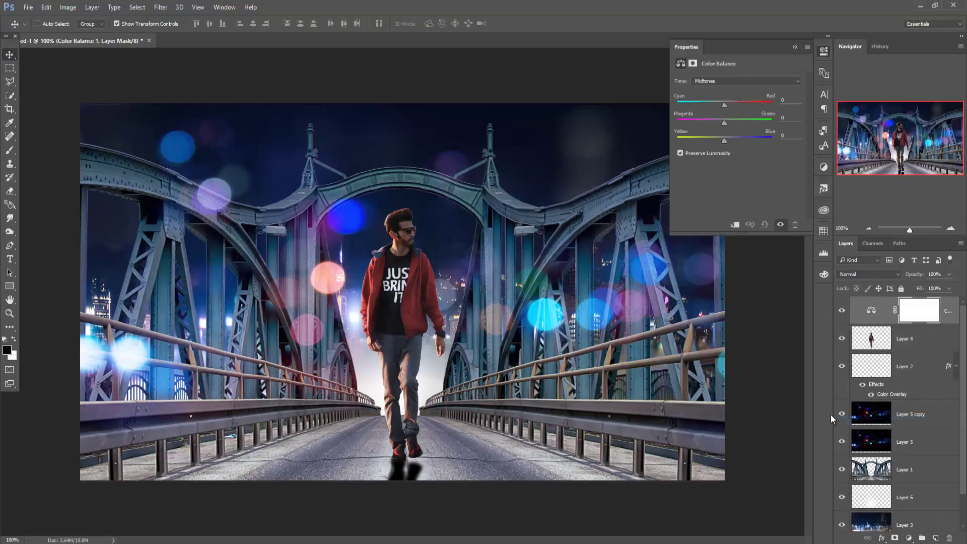
left_click_drag(722, 105, 717, 105)
left_click_drag(716, 141, 733, 140)
left_click_drag(725, 121, 720, 122)
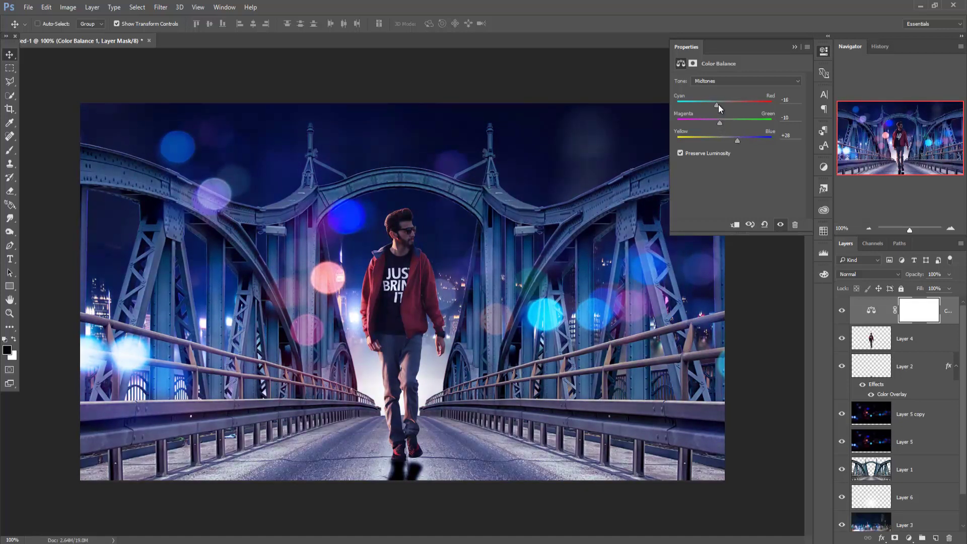
mouse_move(724, 104)
left_mouse_down()
mouse_move(706, 104)
mouse_move(721, 122)
left_mouse_up()
left_click(795, 47)
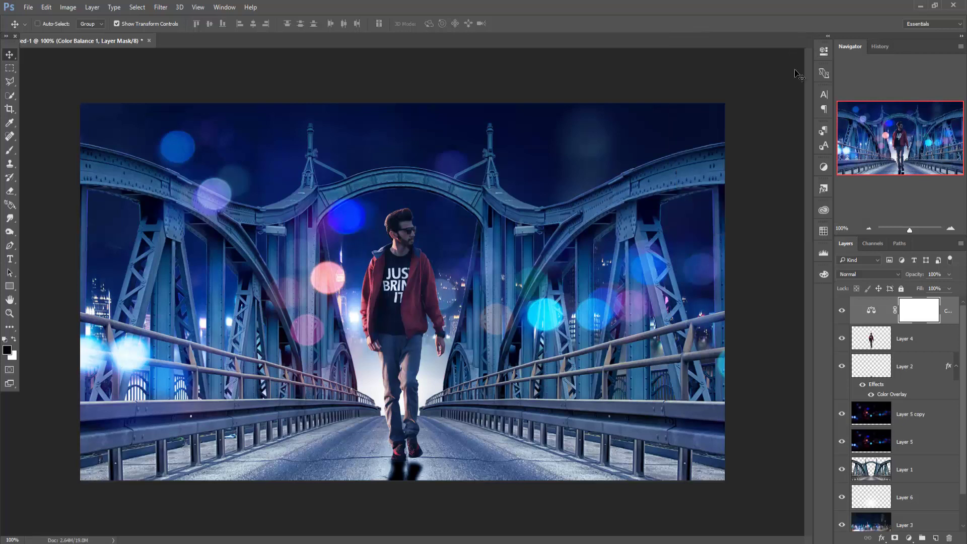
left_click(871, 344)
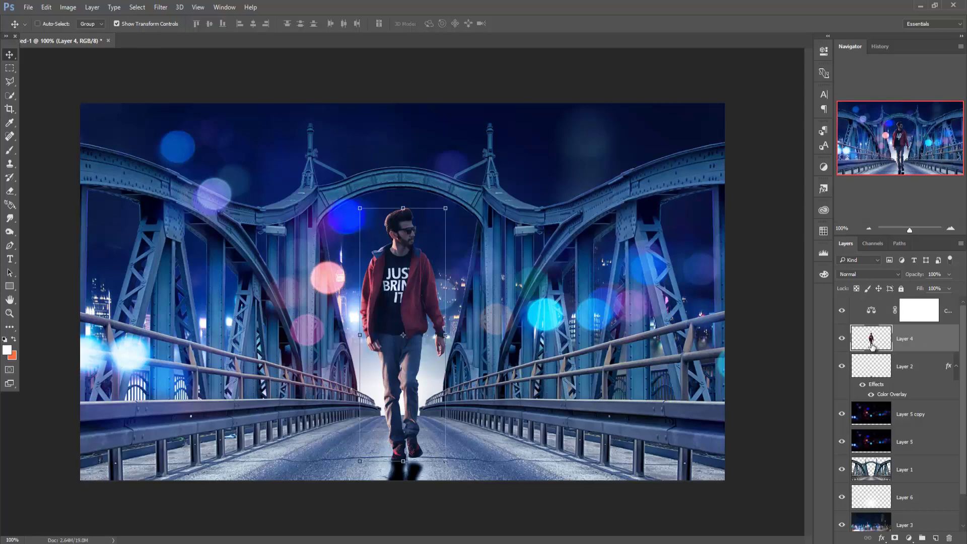
Apply a Camera Raw filter to the man's Layer 4 raising Exposure to about +0.6.
left_click(161, 8)
left_click(179, 67)
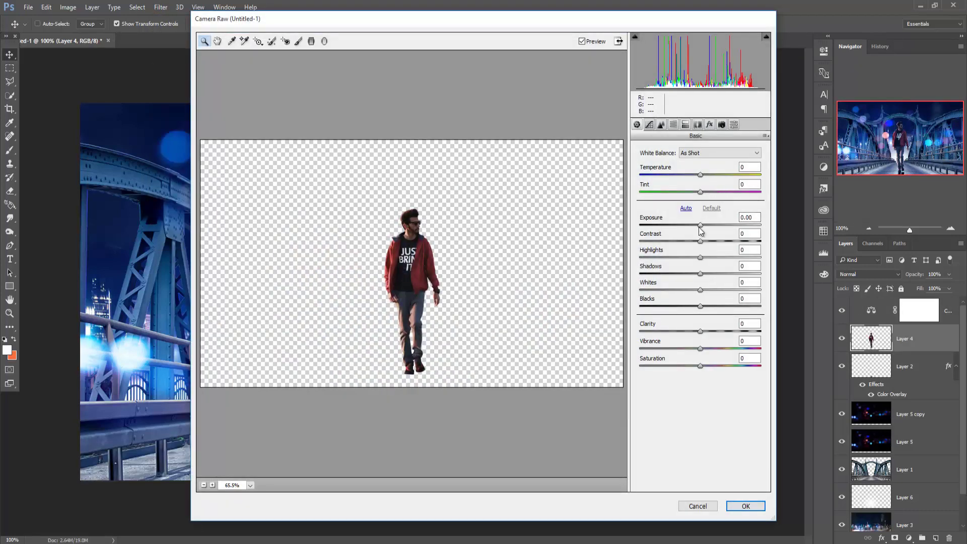
left_click_drag(701, 224, 708, 225)
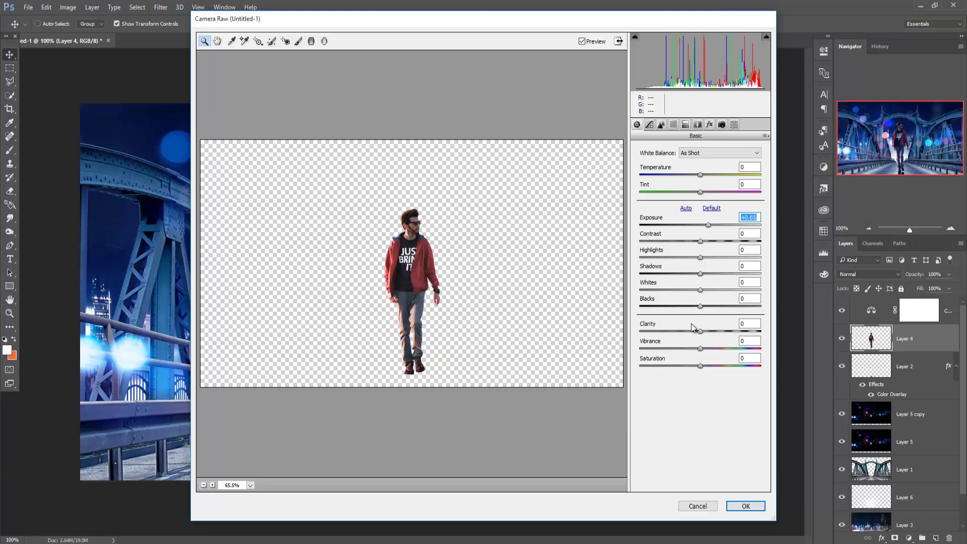
left_click(739, 507)
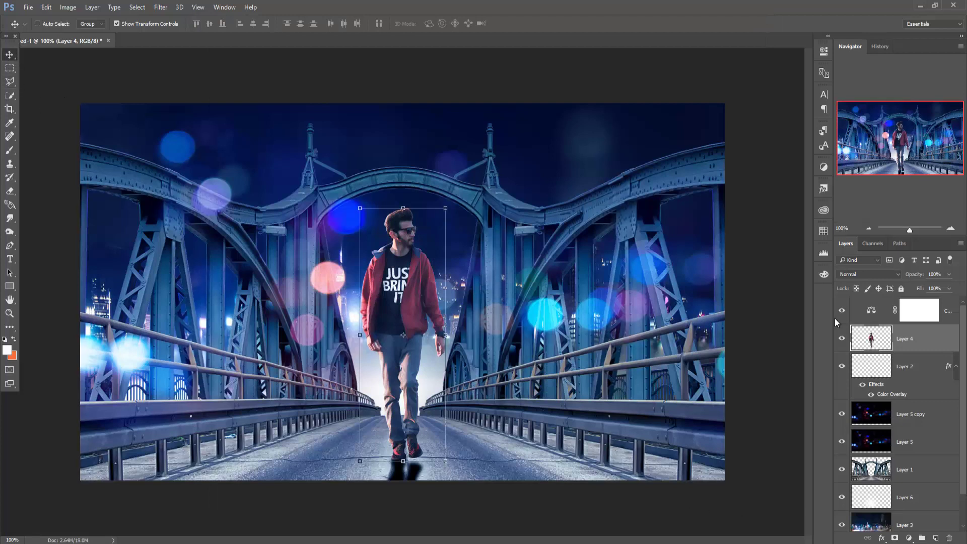
Add a new empty Layer 7 above the Color Balance adjustment layer.
left_click(948, 312)
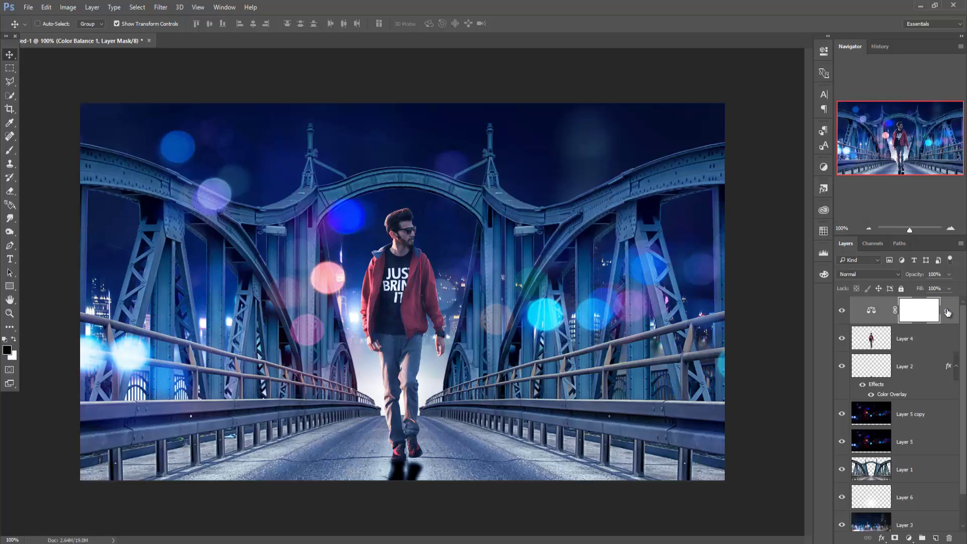
left_click(915, 347)
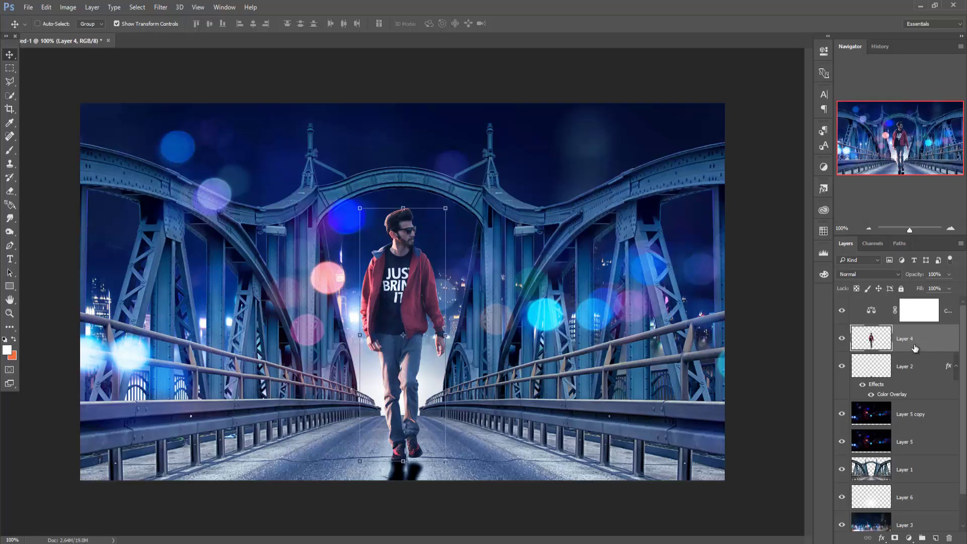
left_click(945, 313)
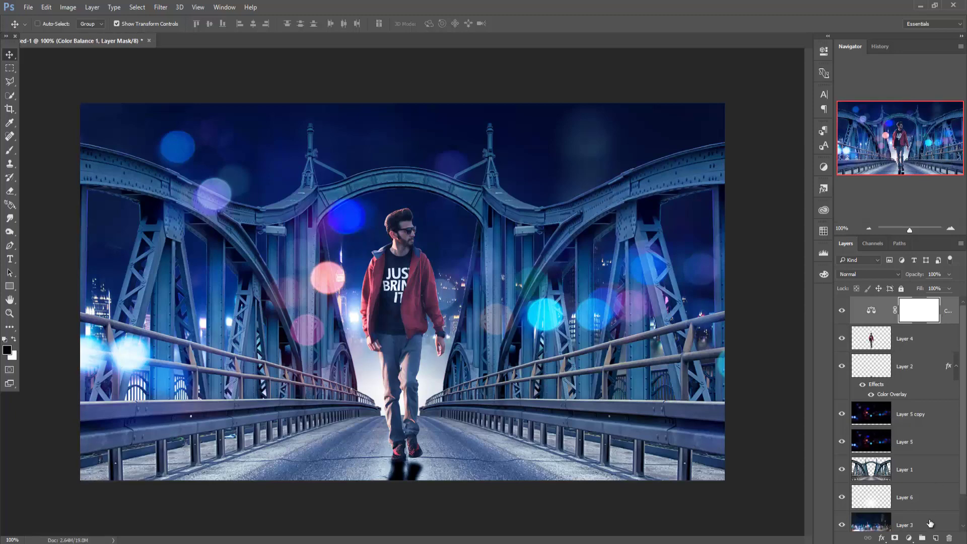
left_click(936, 537)
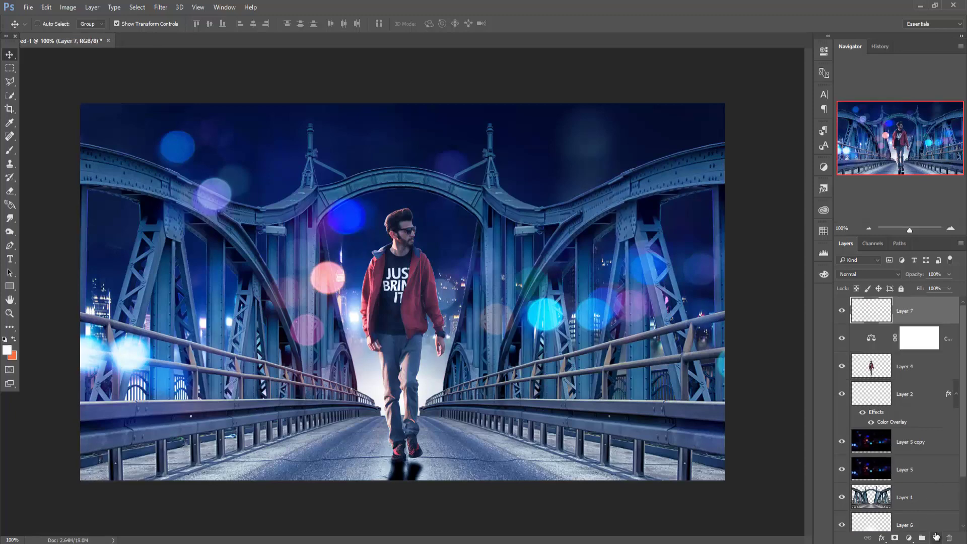
left_click(45, 7)
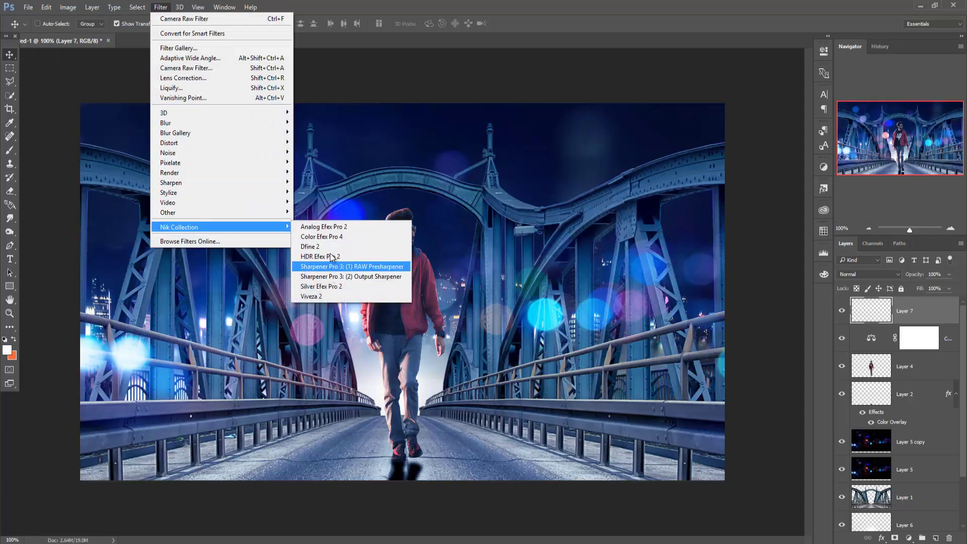
mouse_move(169, 172)
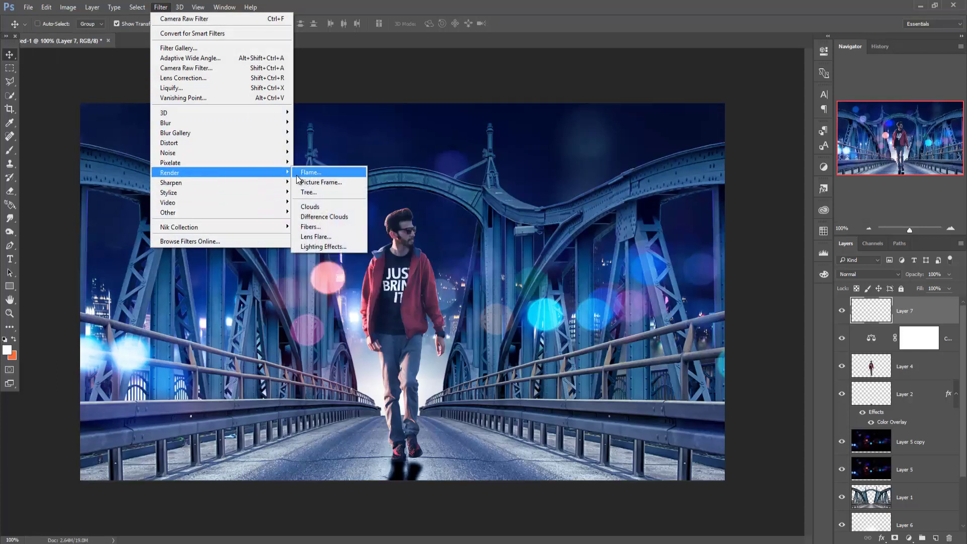
left_click(311, 237)
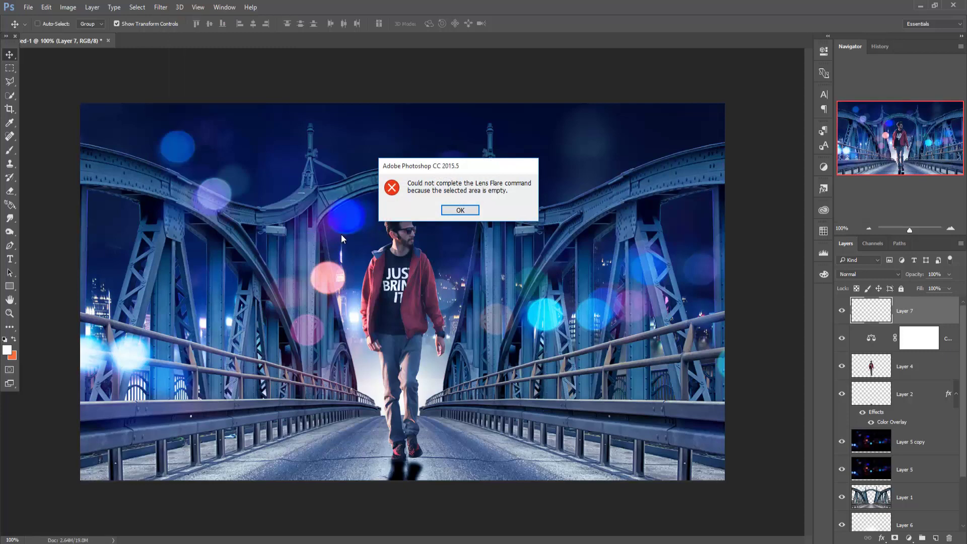
left_click(453, 211)
Fill Layer 7 with solid black using a custom fill colour.
left_click(73, 9)
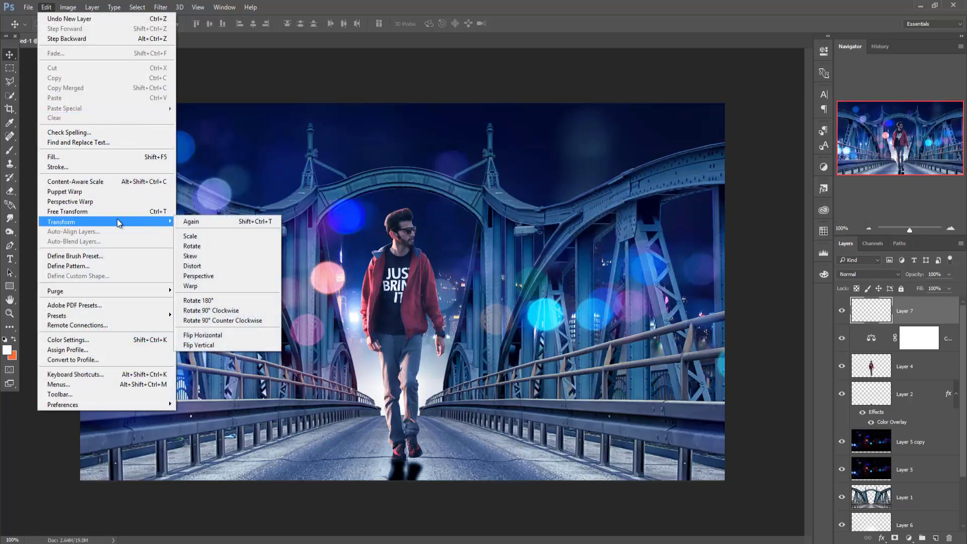
left_click(86, 157)
left_click(484, 162)
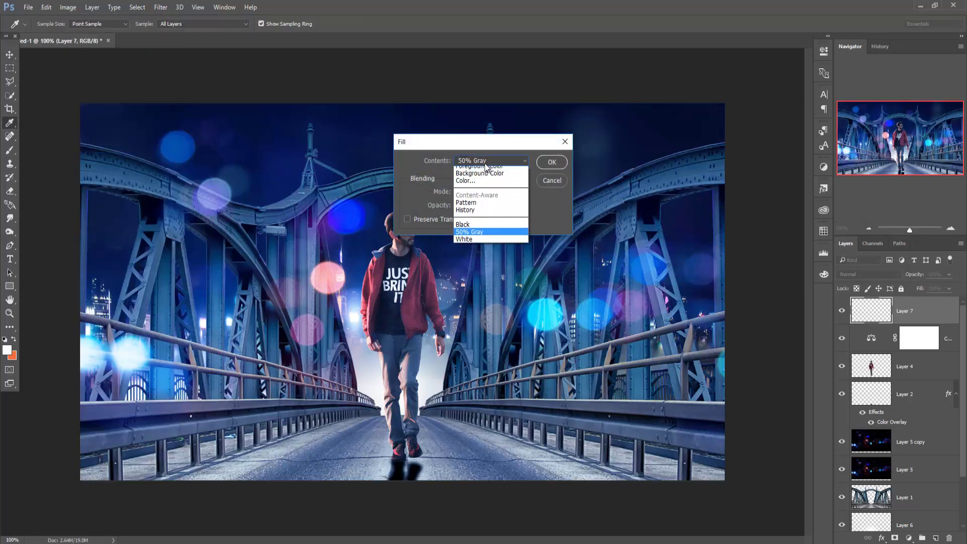
left_click(482, 185)
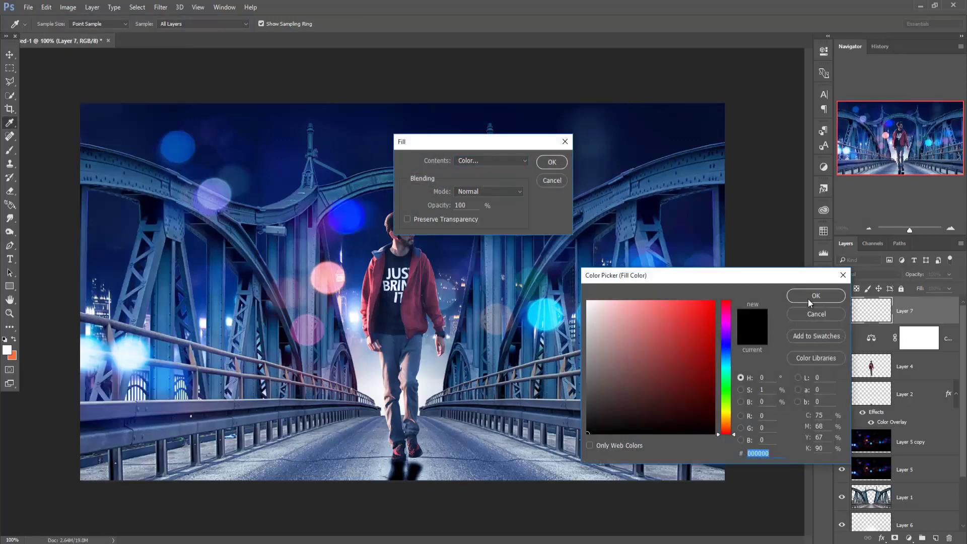
left_click(816, 295)
left_click(552, 163)
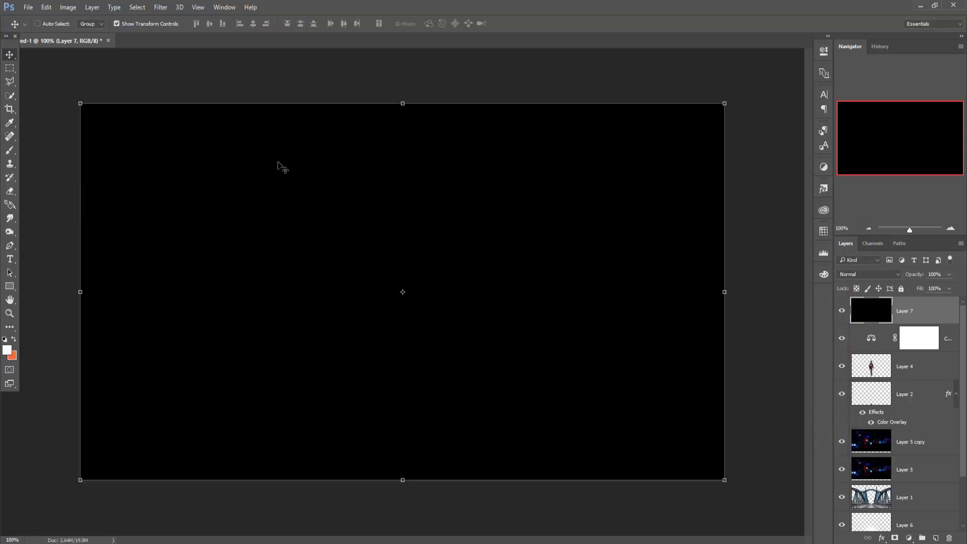
Render a lens flare right of centre on Layer 7 and blend it in Screen mode.
left_click(161, 7)
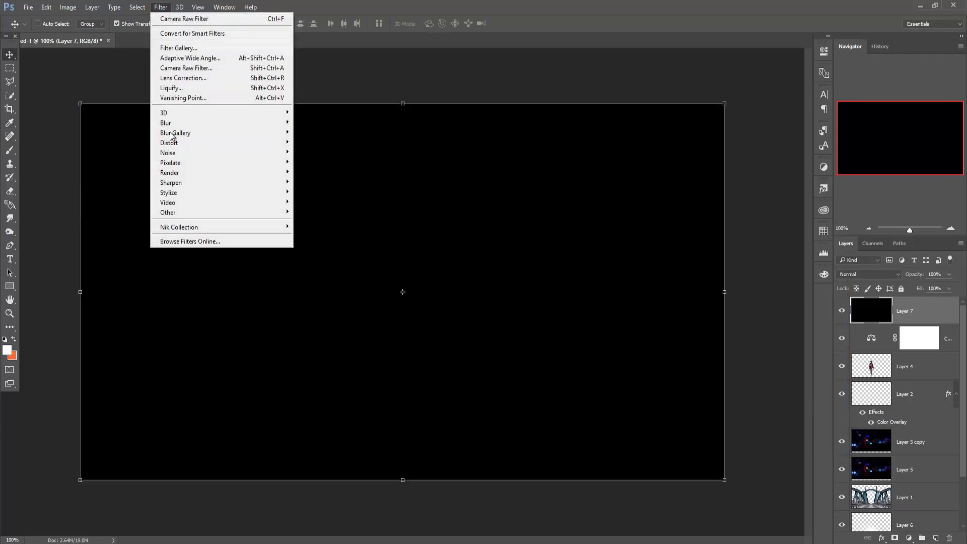
mouse_move(170, 172)
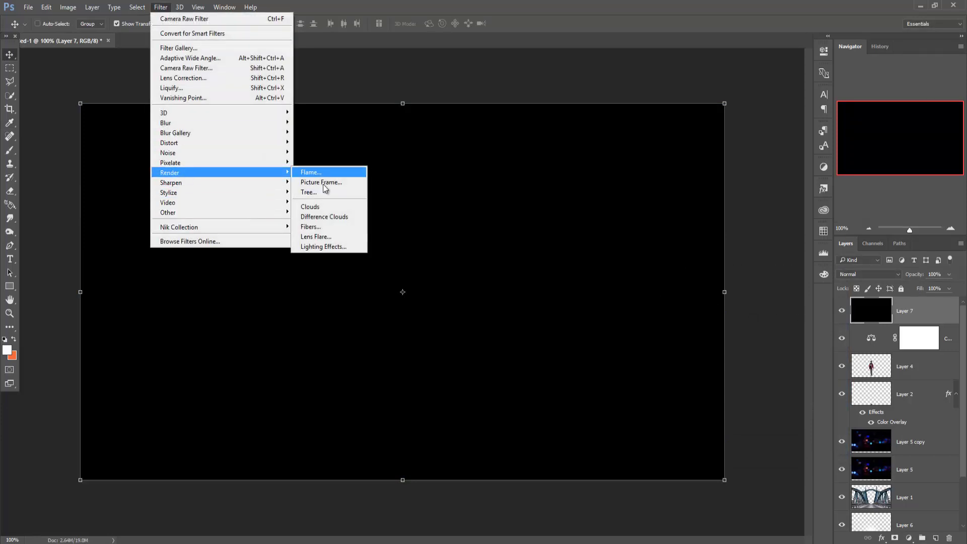
left_click(325, 236)
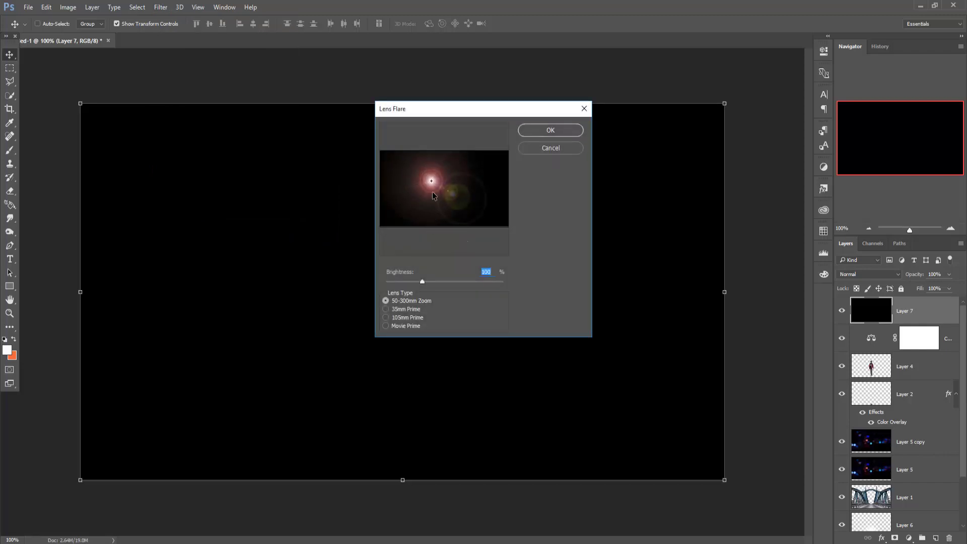
mouse_move(434, 182)
left_mouse_down()
mouse_move(476, 188)
mouse_move(471, 175)
left_mouse_up()
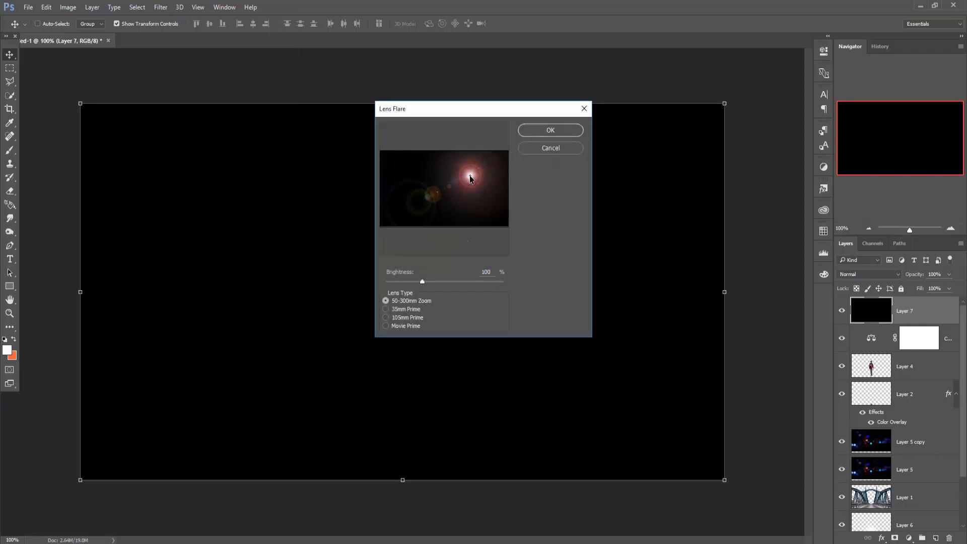
left_click_drag(468, 173, 465, 180)
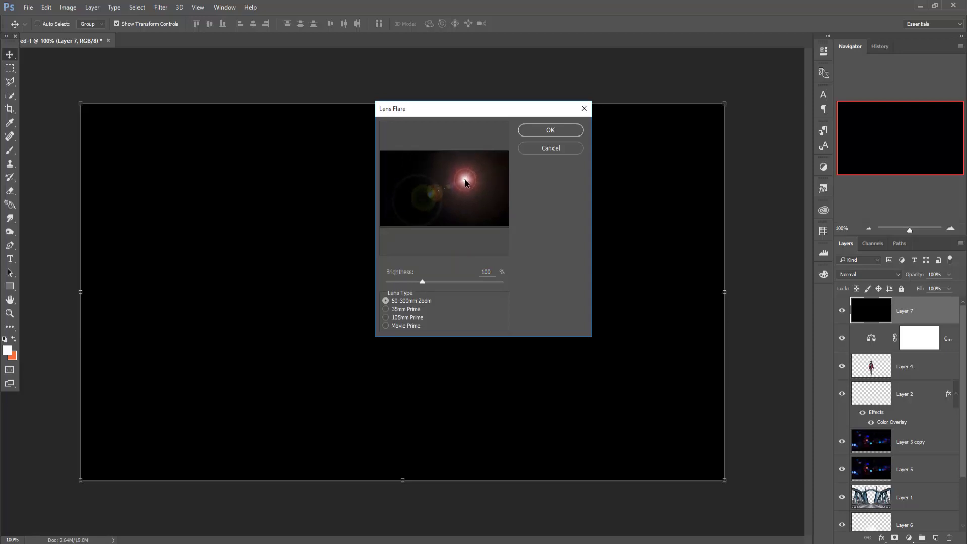
left_click(543, 132)
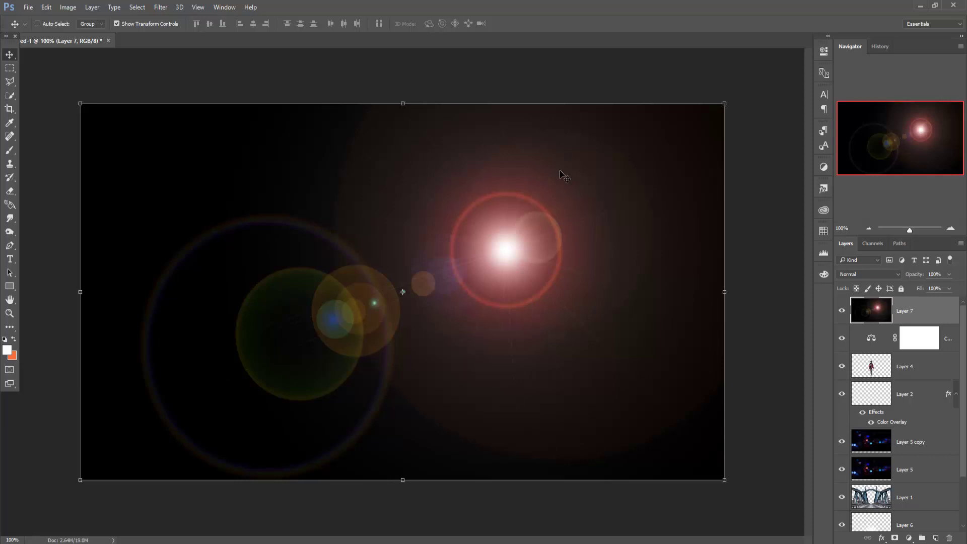
left_click(889, 272)
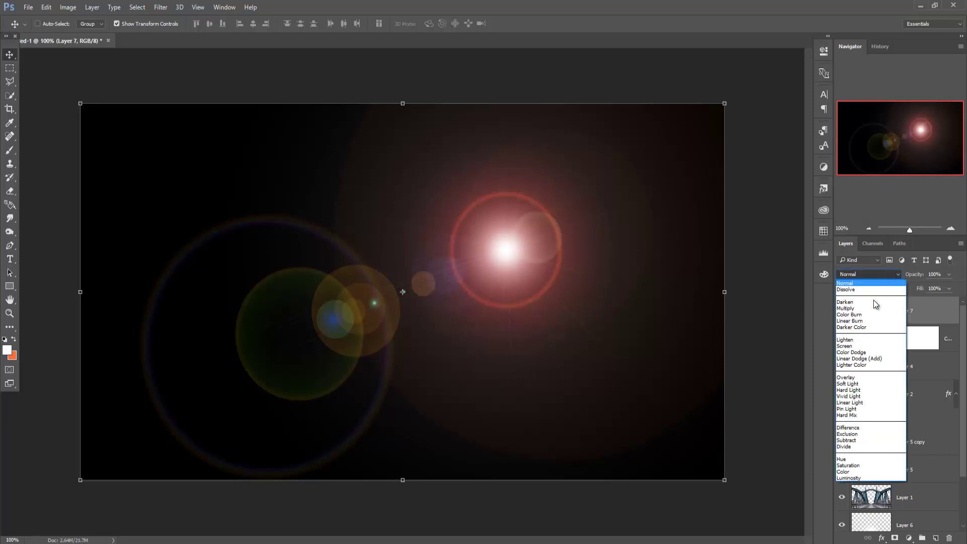
left_click(861, 347)
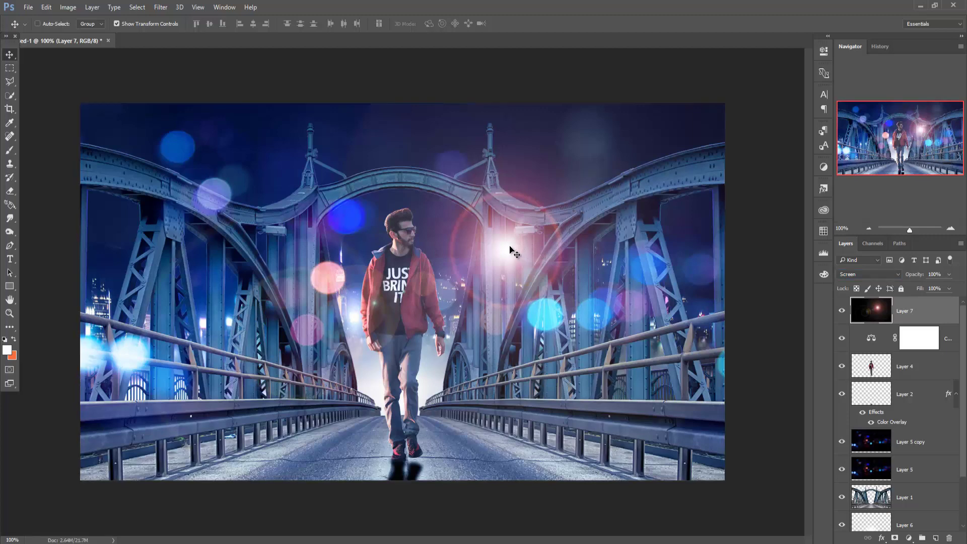
Enlarge the flare to about 121% beside the man and move Layer 7 below Layer 4.
mouse_move(518, 248)
left_mouse_down()
mouse_move(464, 295)
mouse_move(459, 319)
left_mouse_up()
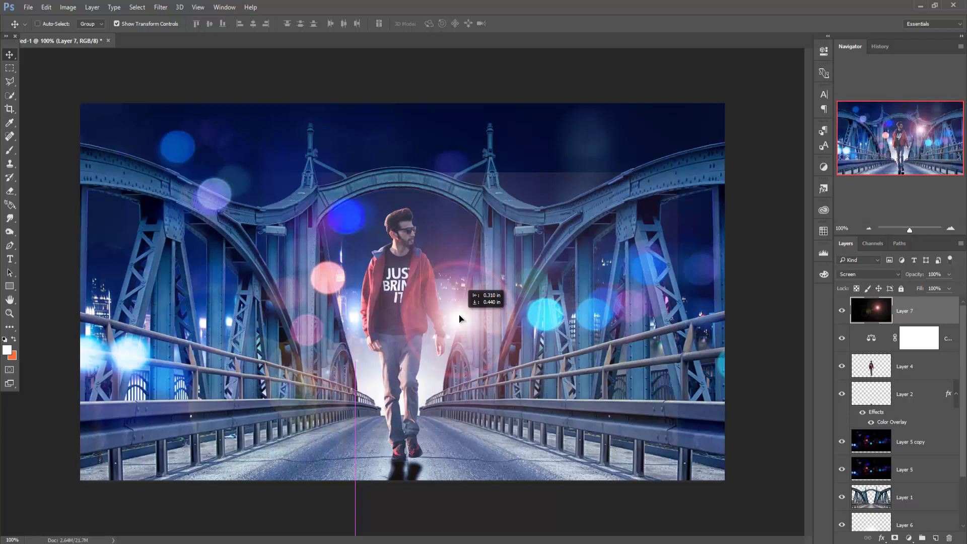
key("ctrl+t")
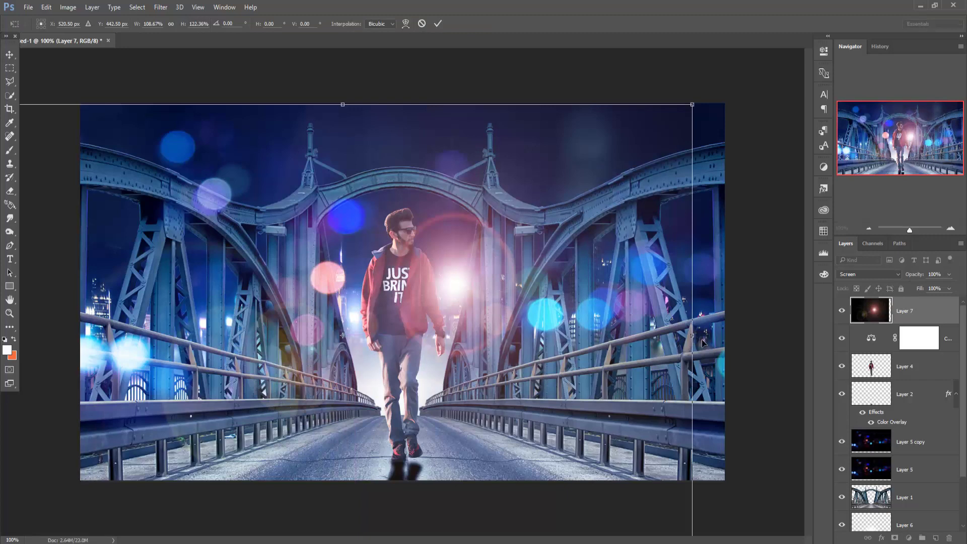
left_click_drag(703, 343, 791, 343)
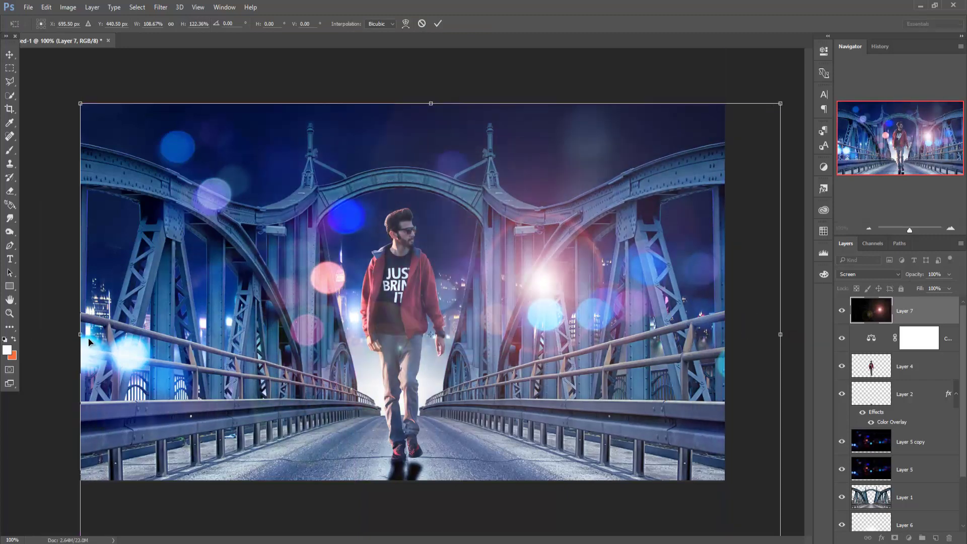
left_click_drag(89, 342, 11, 342)
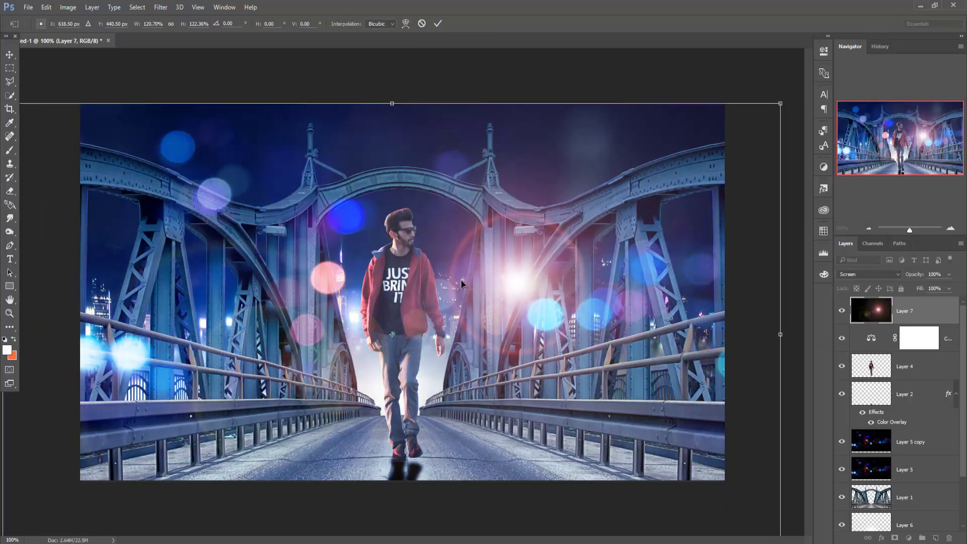
left_click_drag(510, 287, 473, 325)
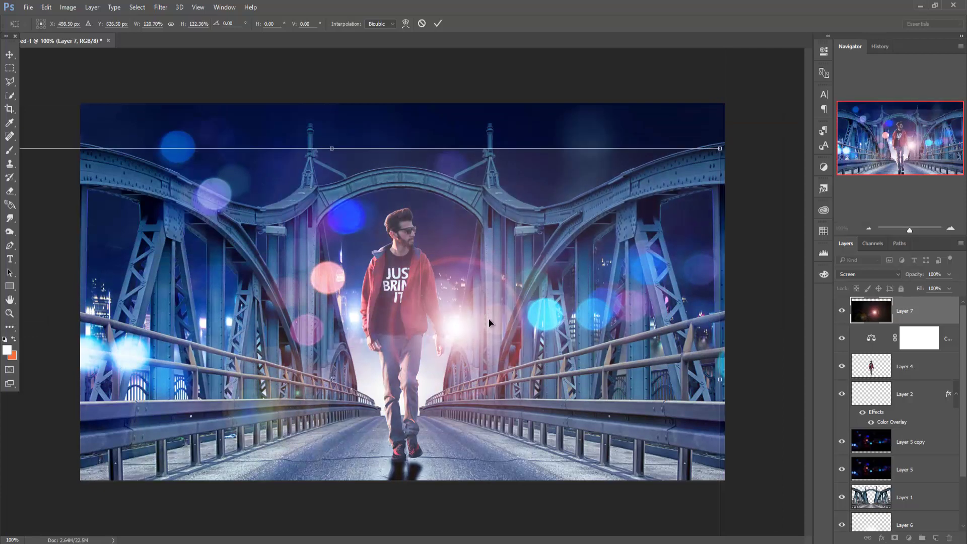
left_click_drag(721, 149, 725, 150)
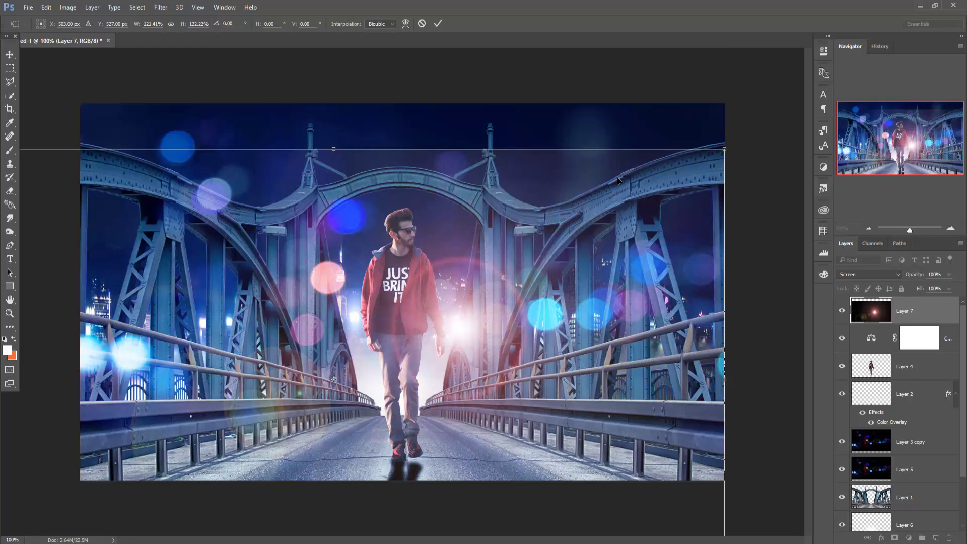
left_click(439, 24)
left_click_drag(905, 308, 933, 375)
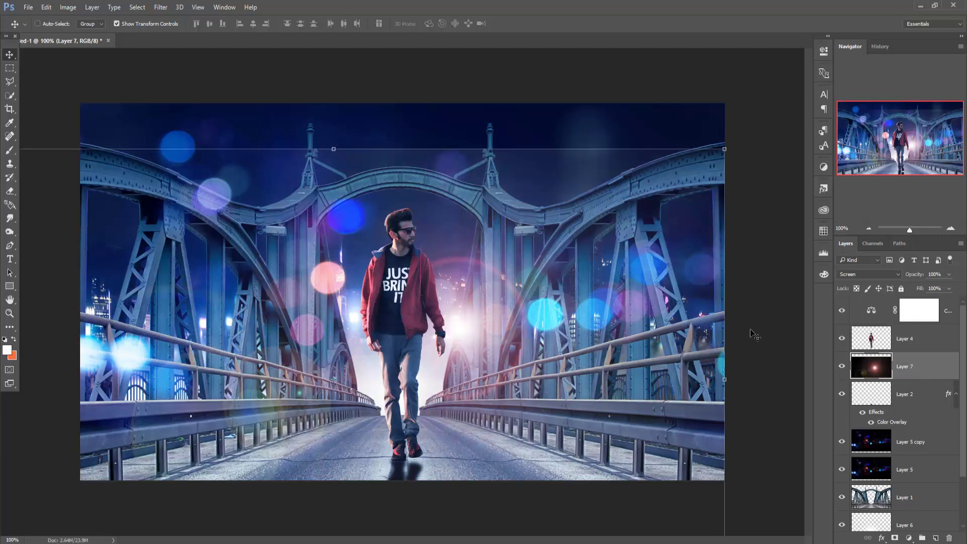
Duplicate the lens flare layer, move the copy up the stack, then delete it.
right_click(887, 365)
left_click(836, 112)
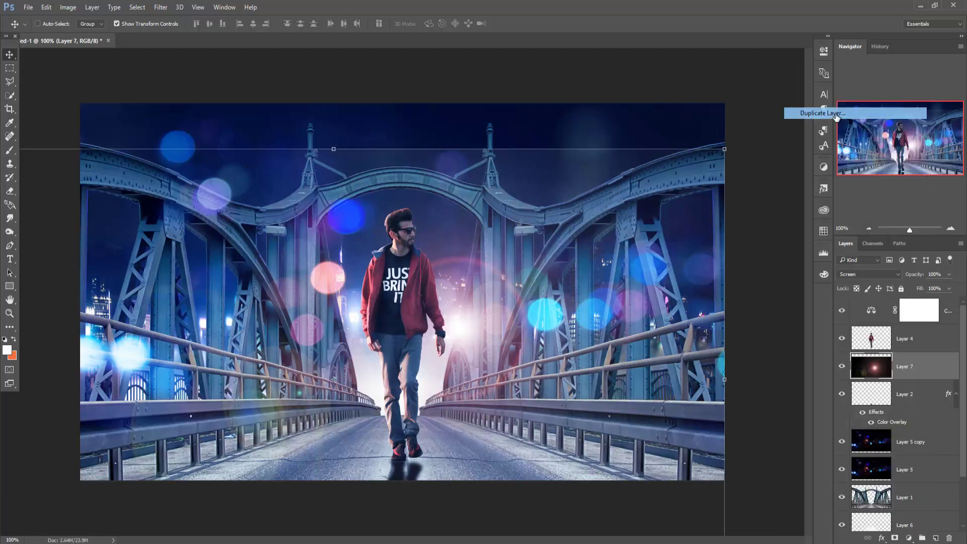
left_click(568, 166)
left_click_drag(918, 367, 919, 306)
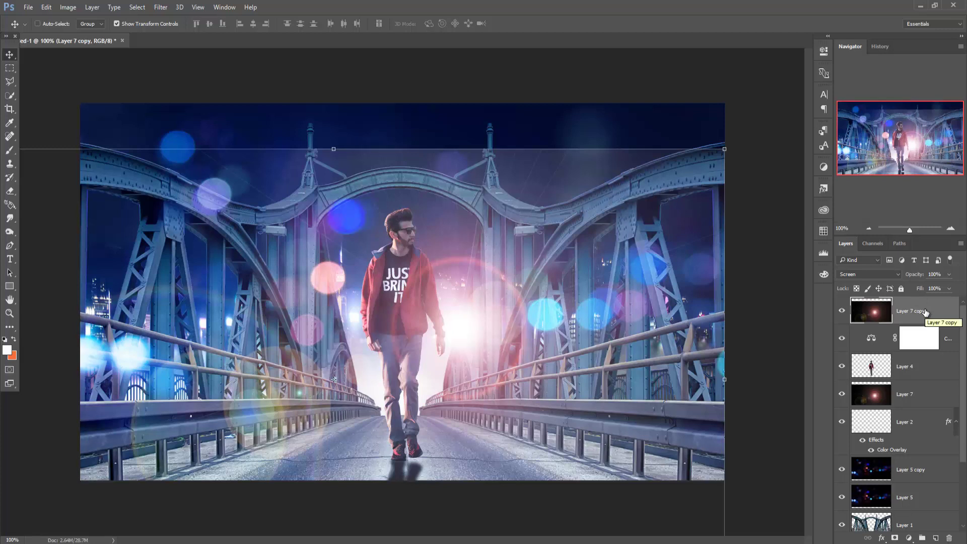
key("Delete")
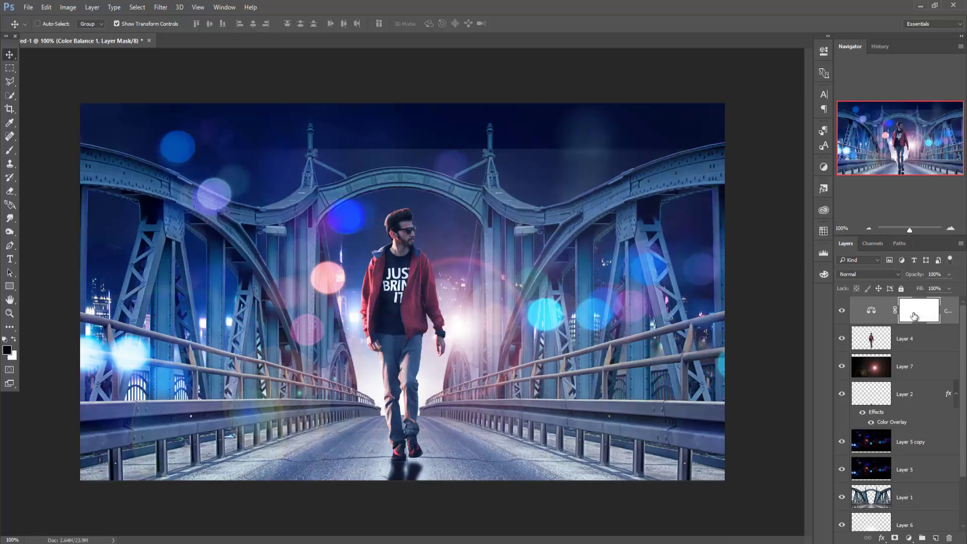
Mask Layer 7 and paint black across its top with a 300 px brush.
left_click(909, 368)
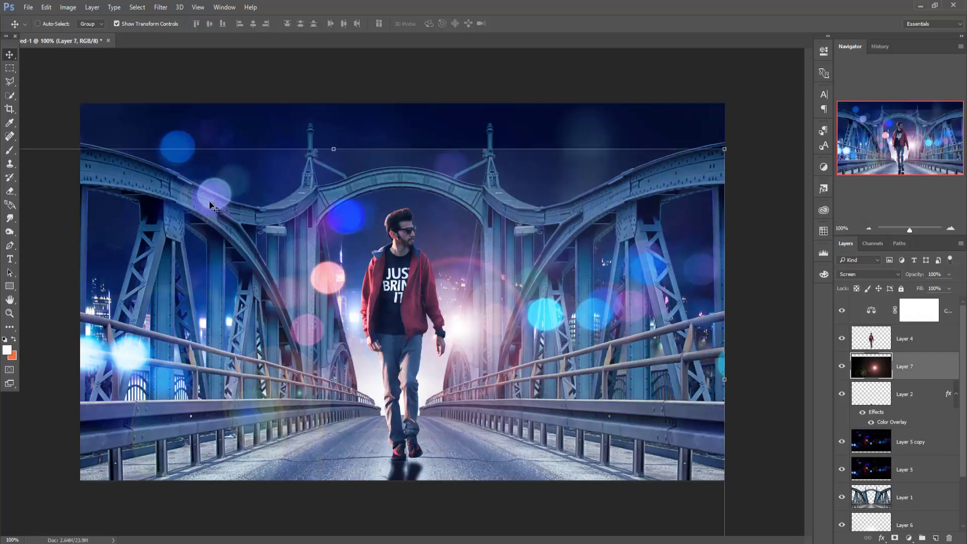
left_click(9, 150)
key("d")
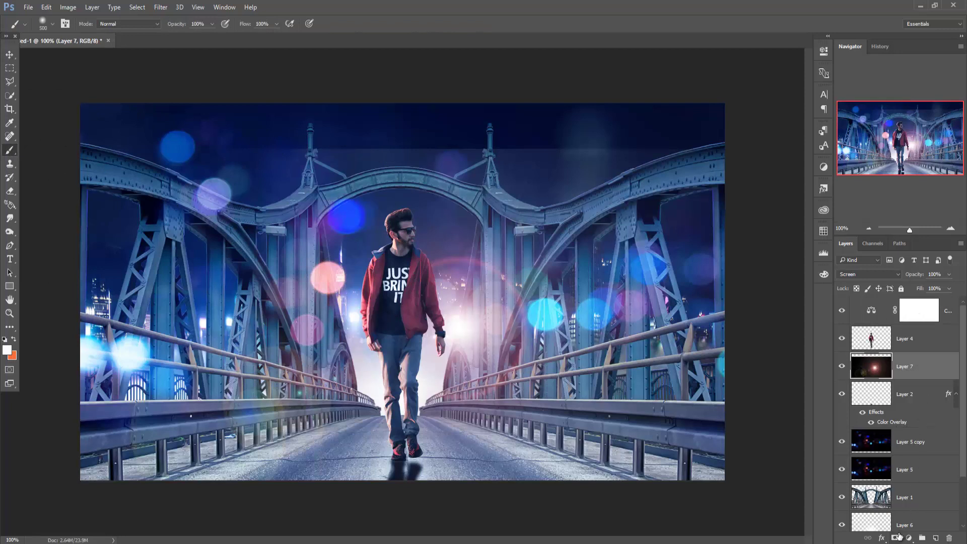
left_click(895, 538)
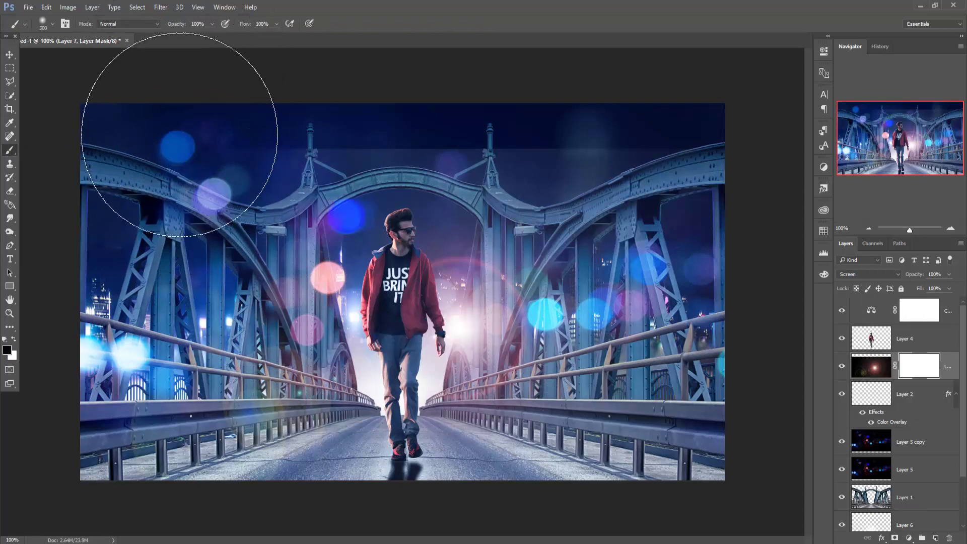
key("bracketleft")
key("bracketleft")
mouse_move(108, 134)
left_mouse_down()
mouse_move(685, 124)
mouse_move(65, 446)
left_mouse_up()
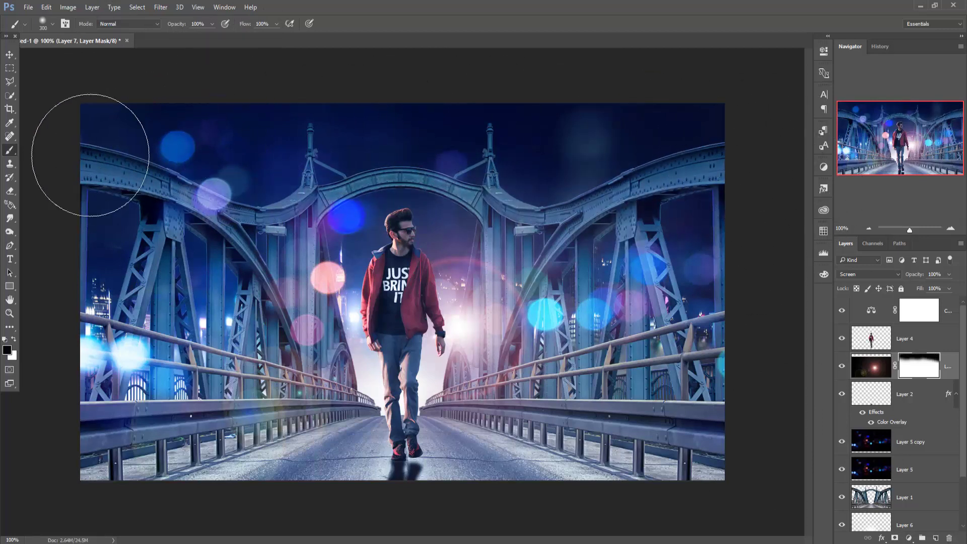
left_click(10, 54)
left_click(881, 370)
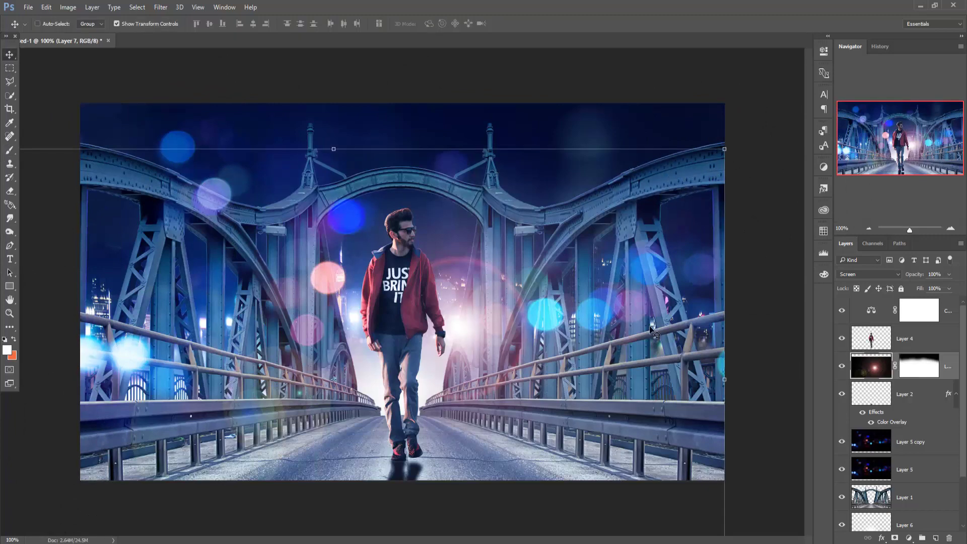
Add a Colorize Hue/Saturation layer clipped to the flare, Hue 309, Saturation 53.
left_click(909, 538)
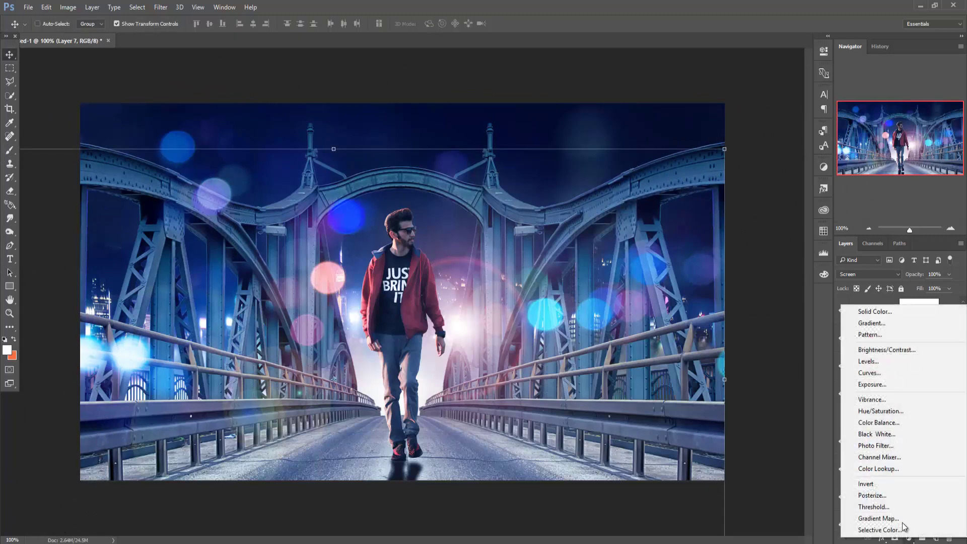
left_click(901, 413)
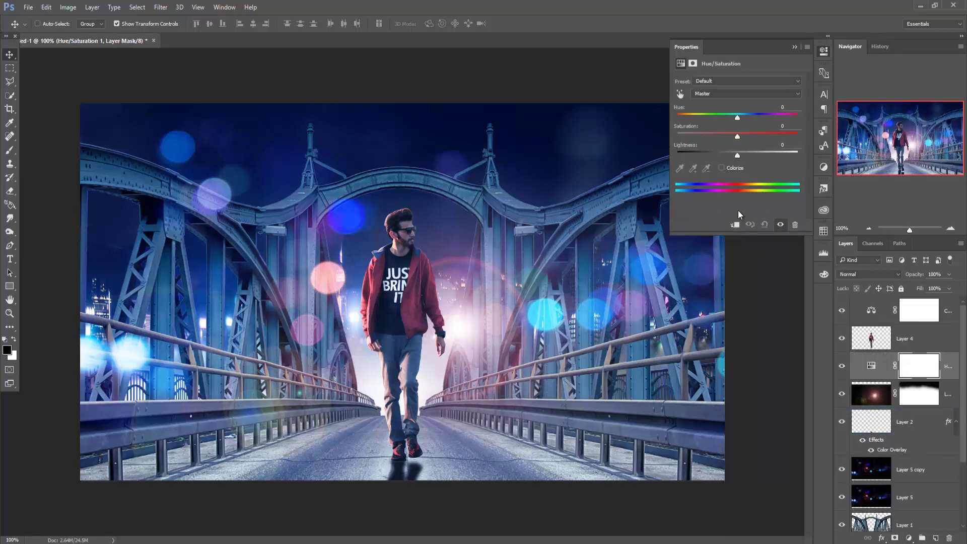
left_click(723, 169)
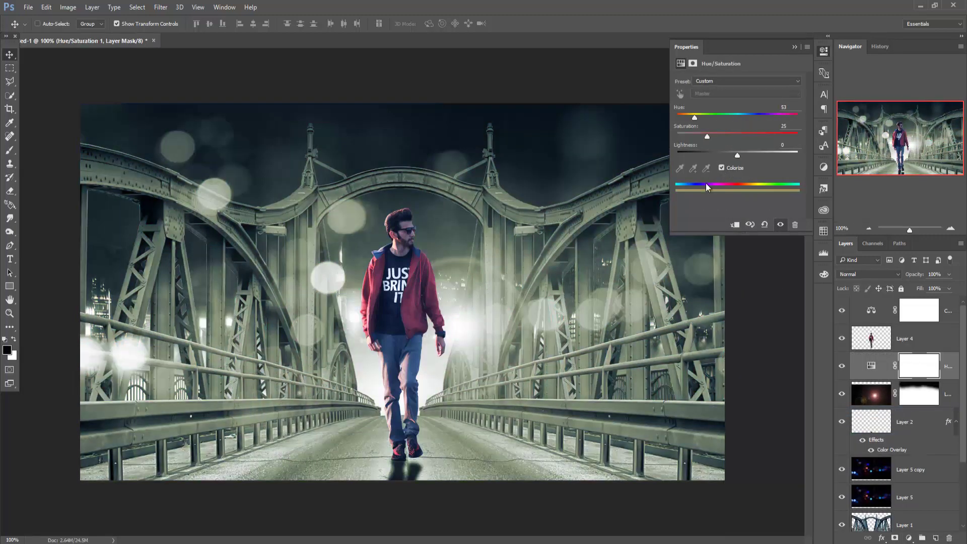
left_click(735, 224)
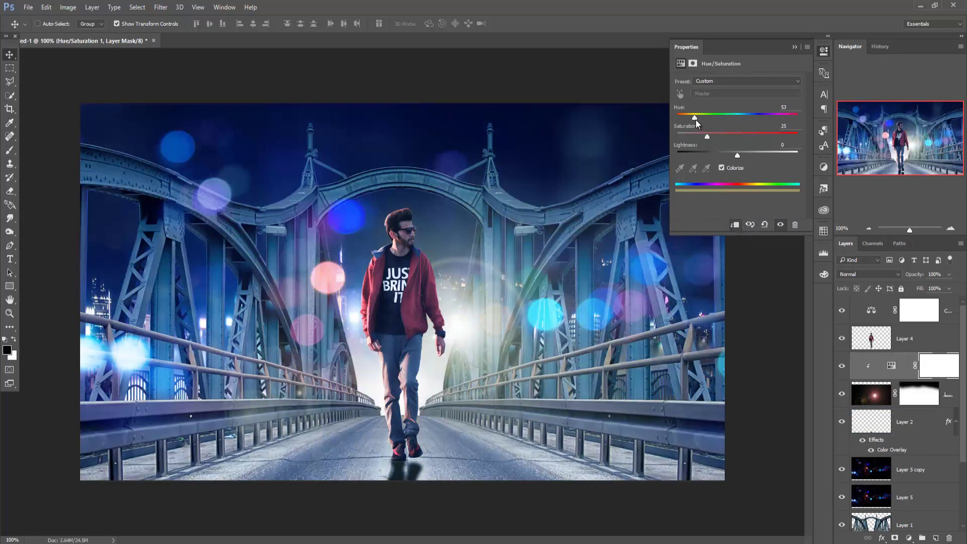
left_click_drag(695, 118, 688, 118)
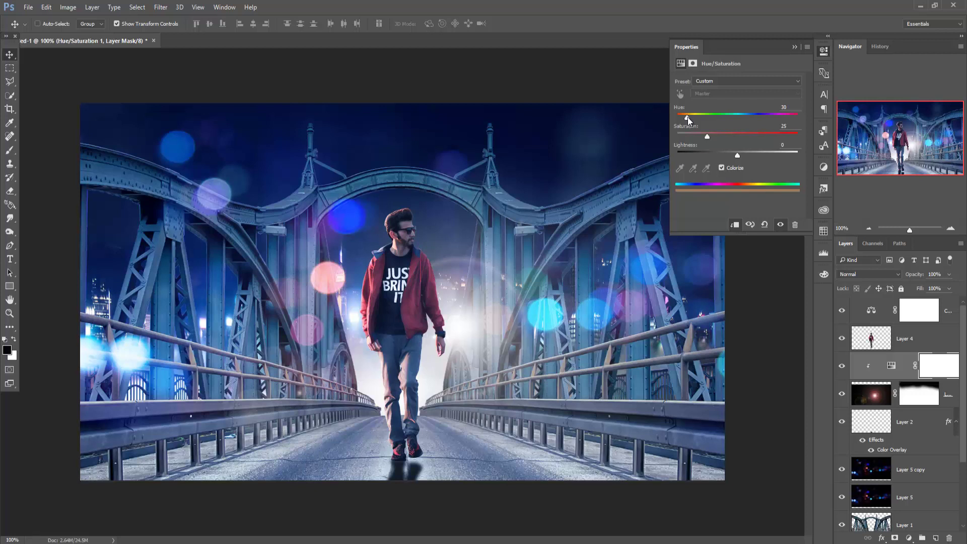
left_click_drag(686, 116, 741, 140)
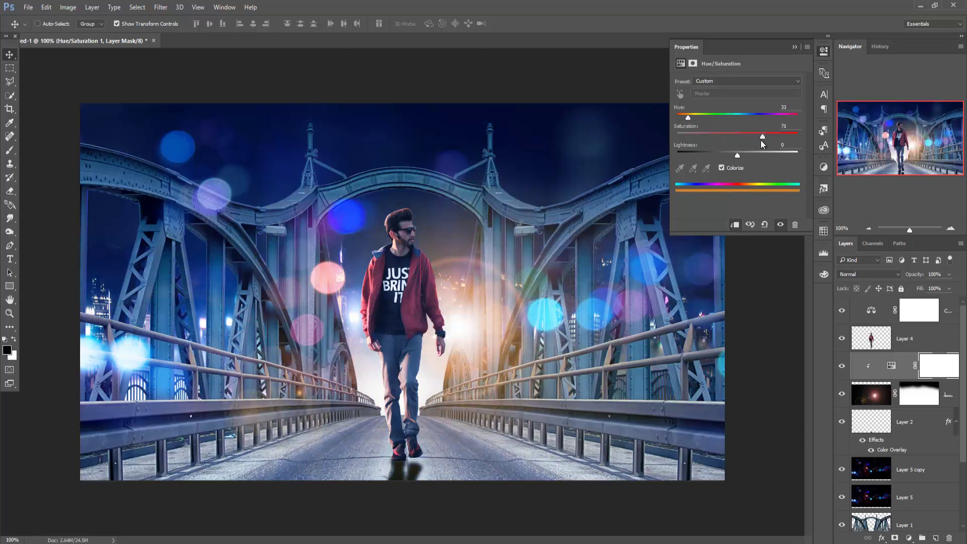
mouse_move(688, 117)
left_mouse_down()
mouse_move(757, 121)
mouse_move(735, 120)
left_mouse_up()
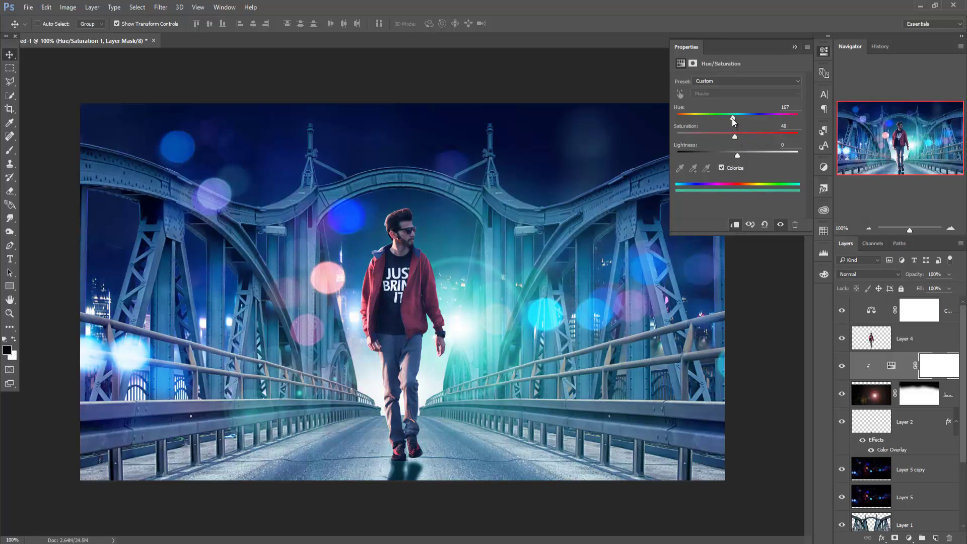
mouse_move(731, 118)
left_mouse_down()
mouse_move(723, 119)
mouse_move(769, 120)
left_mouse_up()
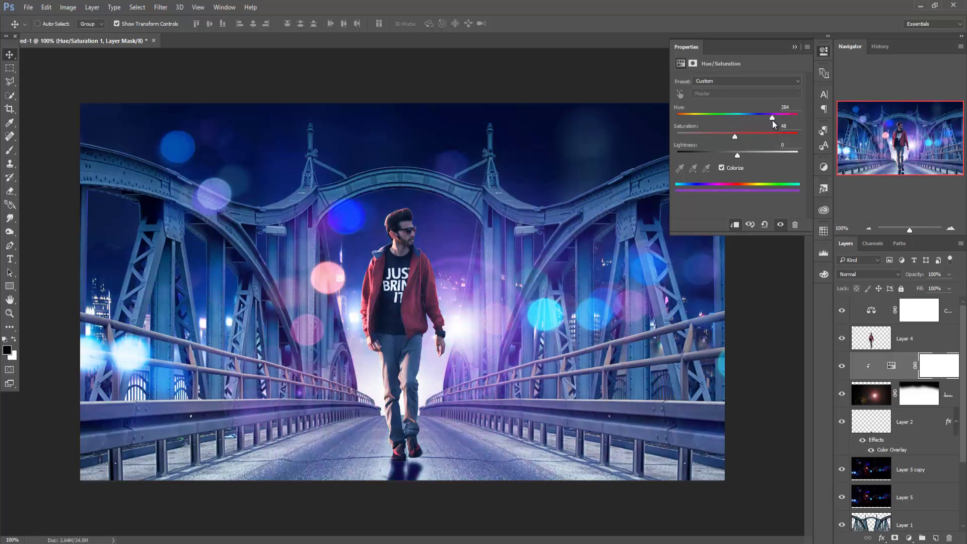
left_click_drag(775, 122, 781, 123)
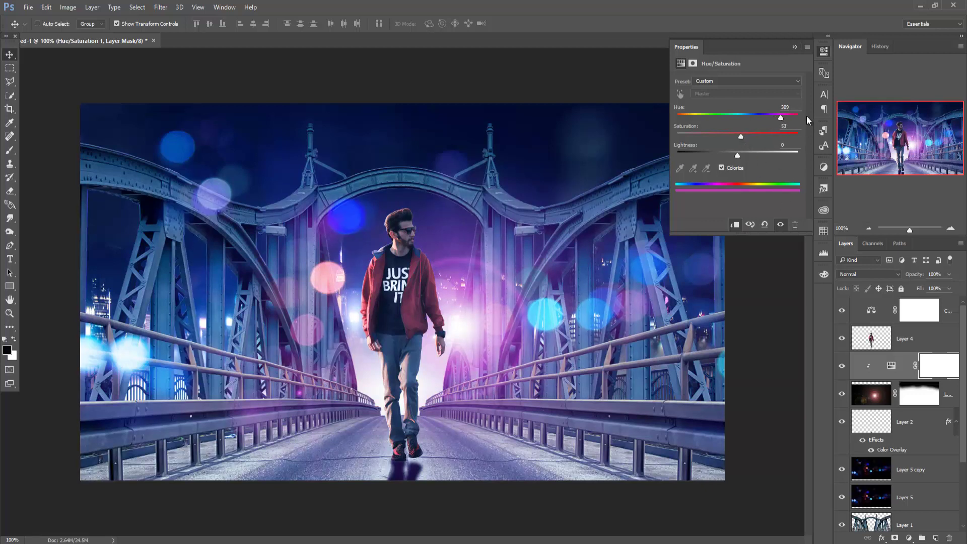
left_click(794, 46)
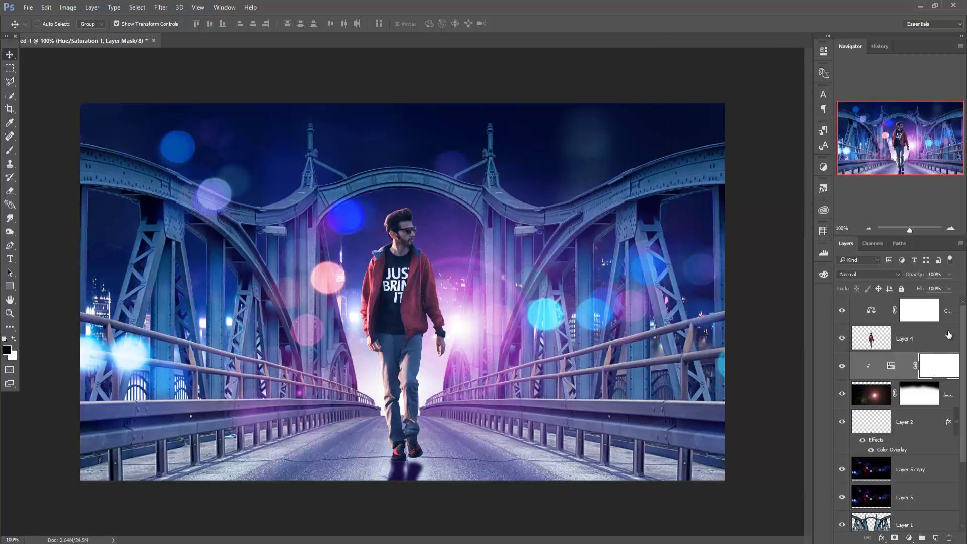
Merge the Hue/Saturation adjustment into the flare layer and set it to Screen blend mode.
left_click(952, 398)
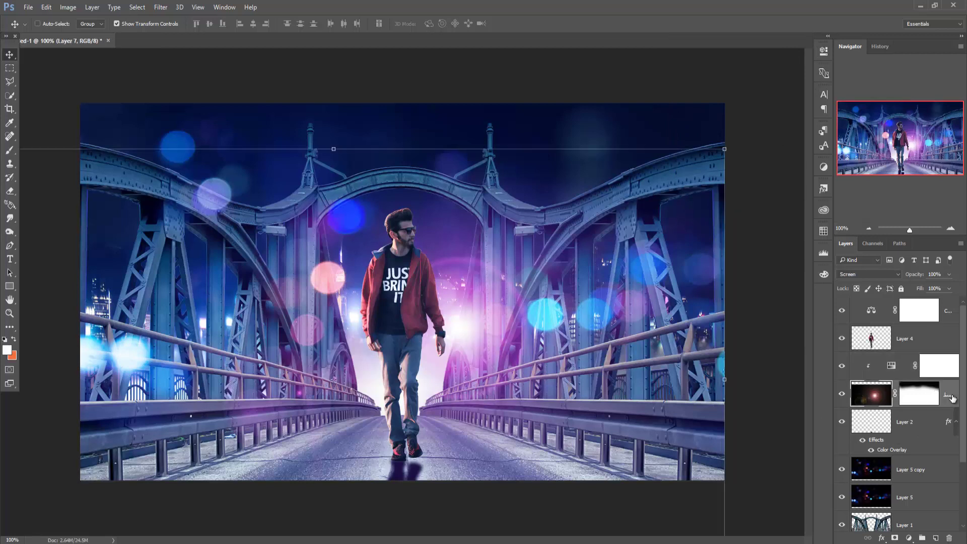
left_click(855, 367)
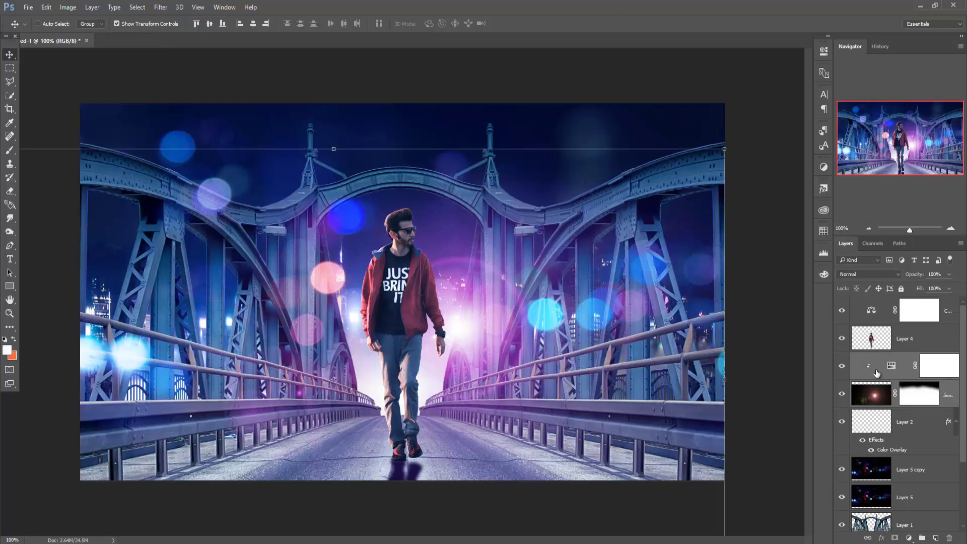
right_click(861, 364)
left_click(798, 379)
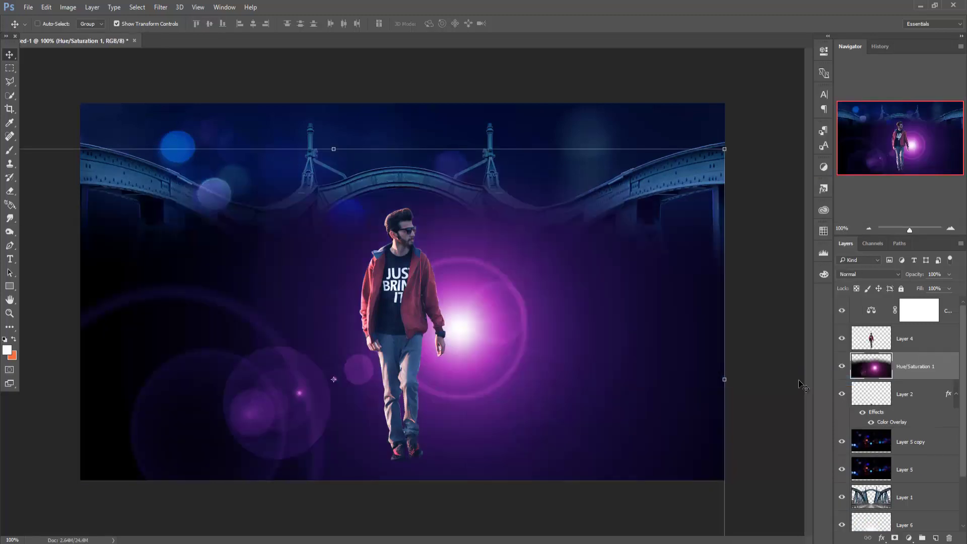
left_click(881, 274)
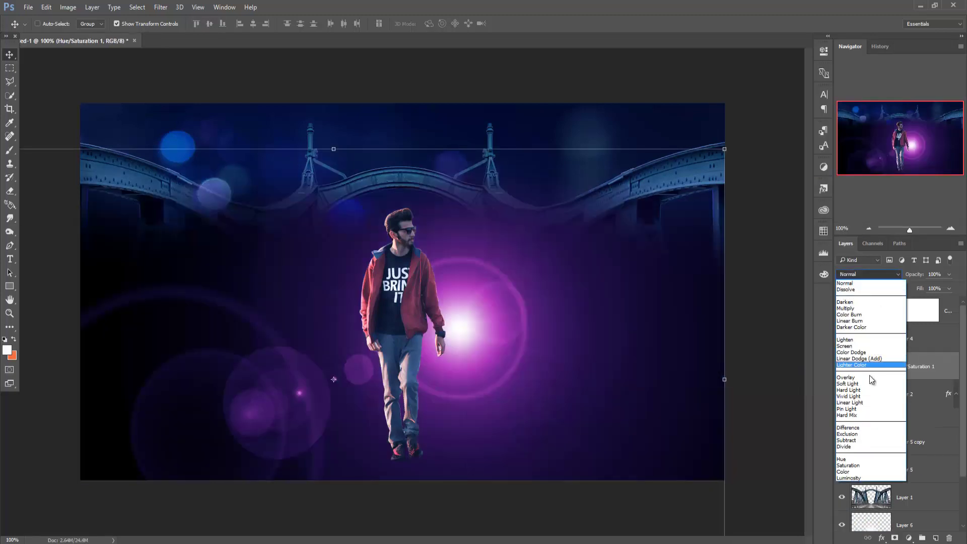
left_click(859, 346)
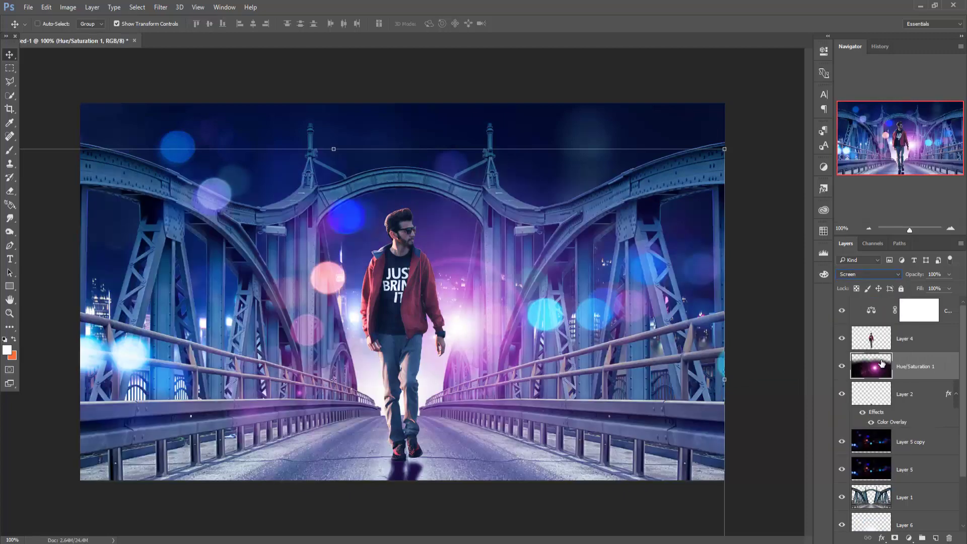
Duplicate the purple glow layer, move the copy to the top, and lower its opacity.
right_click(928, 364)
left_click(811, 123)
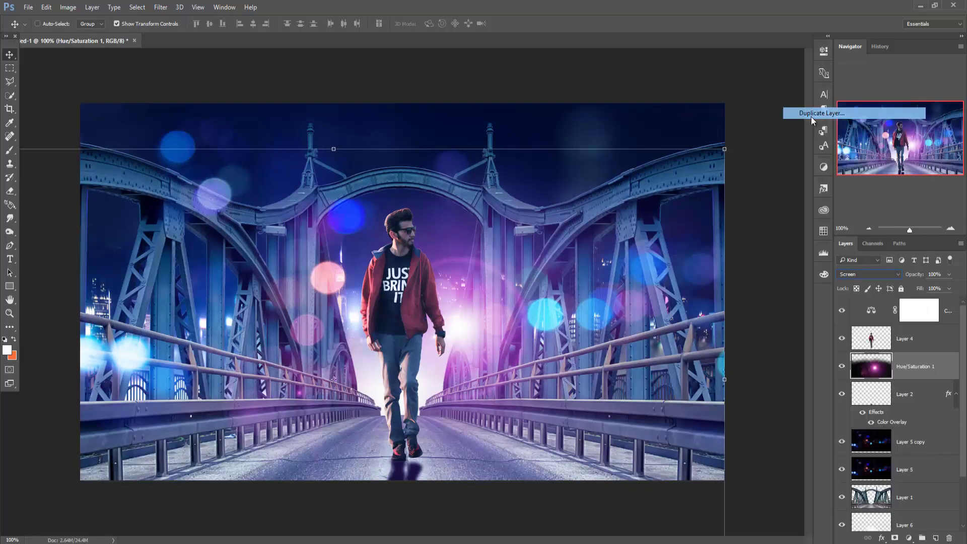
left_click(571, 170)
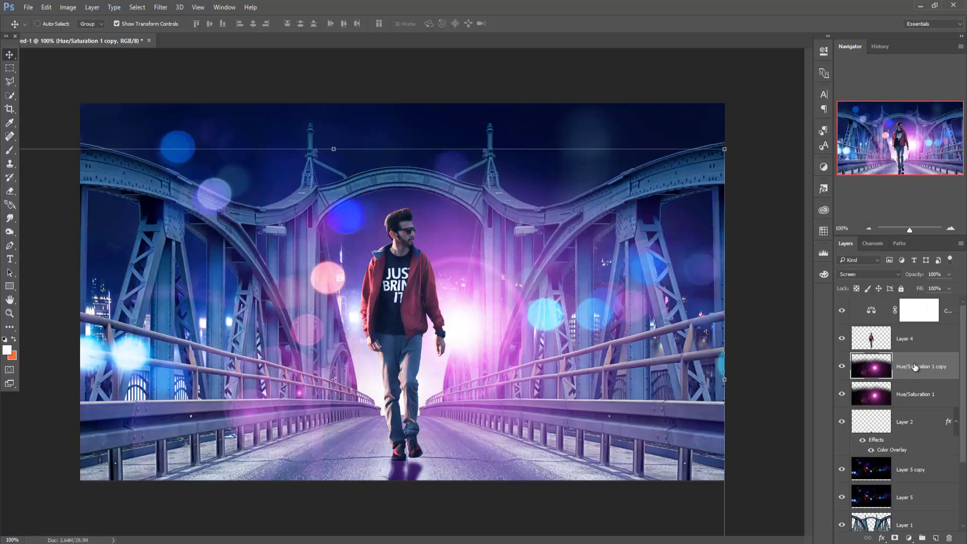
left_click_drag(913, 366, 914, 308)
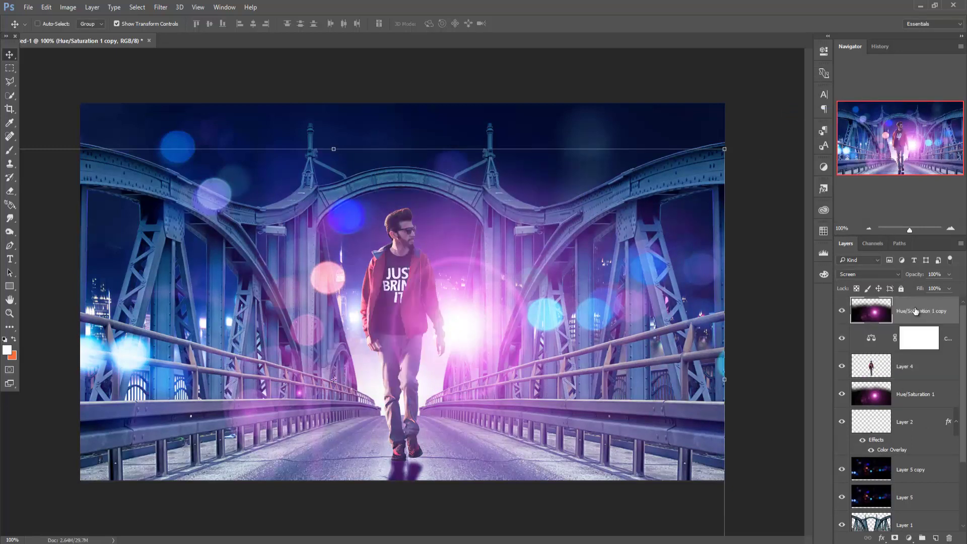
left_click(948, 275)
left_click_drag(949, 286, 917, 287)
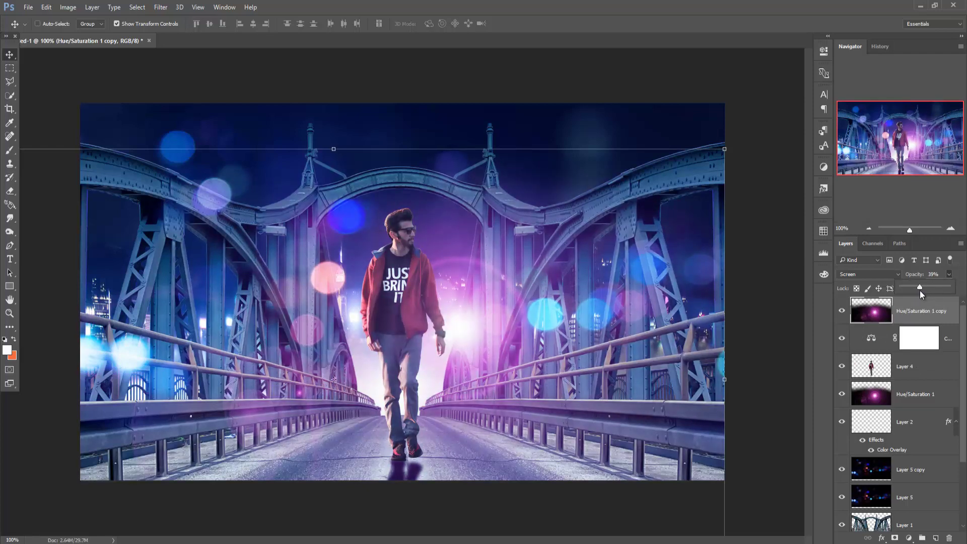
Set the top glow to 39% opacity, then duplicate it and place the copy below Layer 4.
left_click(926, 317)
right_click(935, 305)
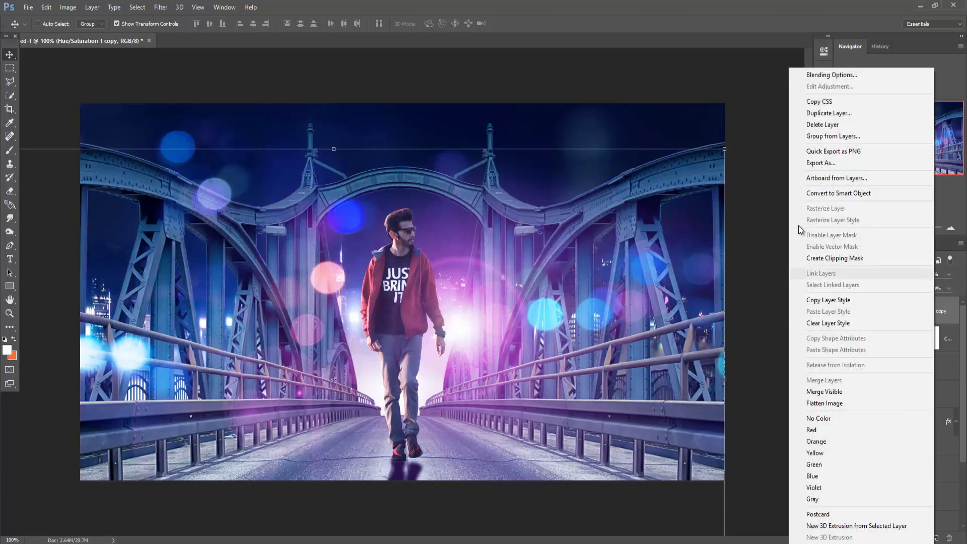
left_click(828, 112)
left_click(569, 171)
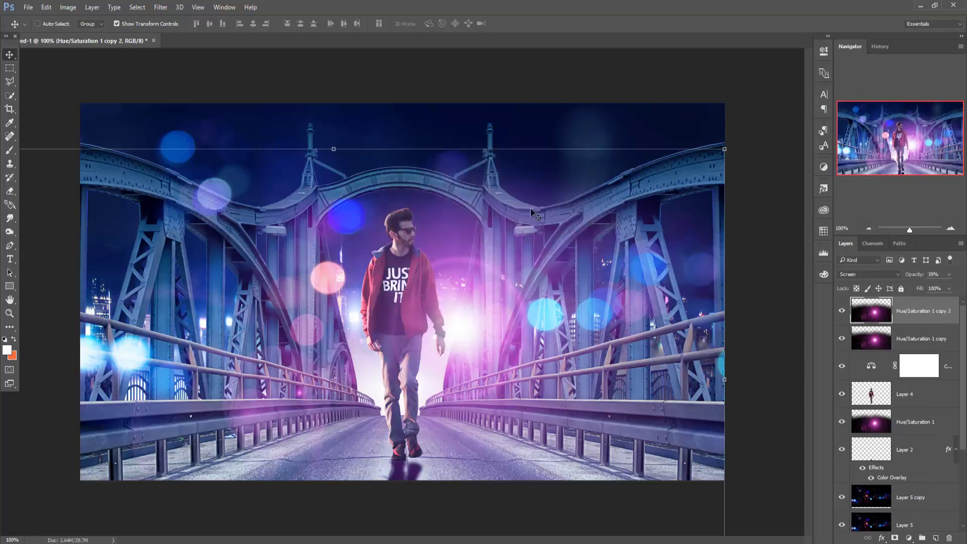
left_click_drag(467, 308, 379, 228)
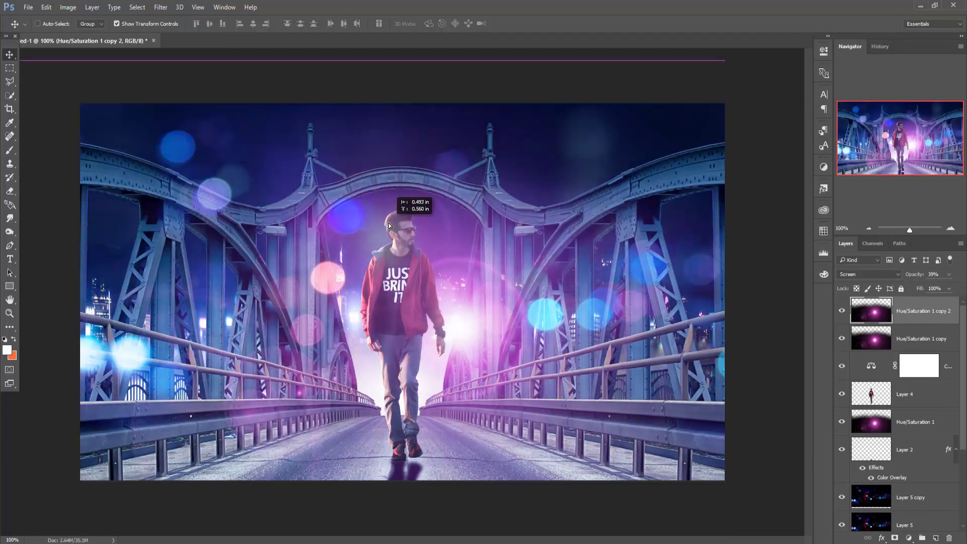
left_click_drag(379, 228, 397, 235)
left_click_drag(932, 327, 926, 415)
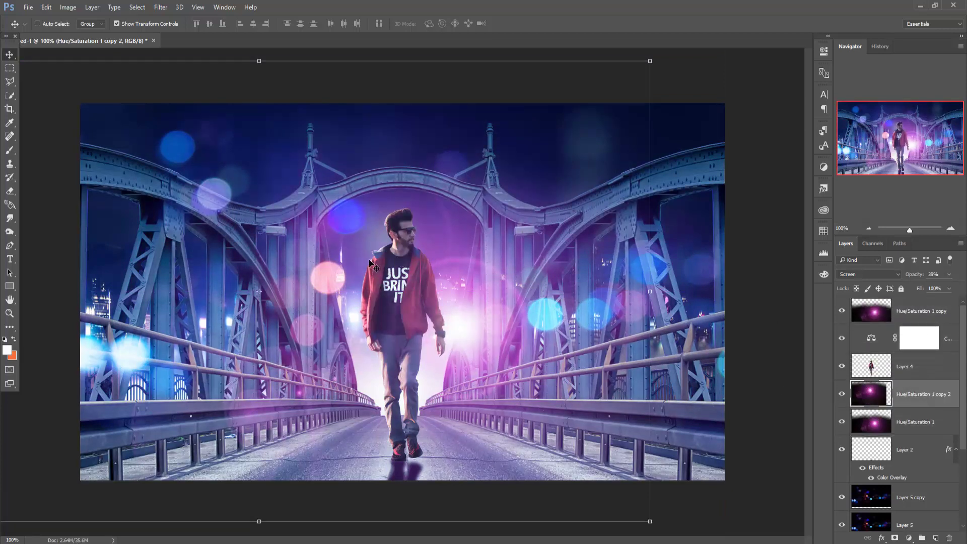
left_click_drag(376, 228, 378, 225)
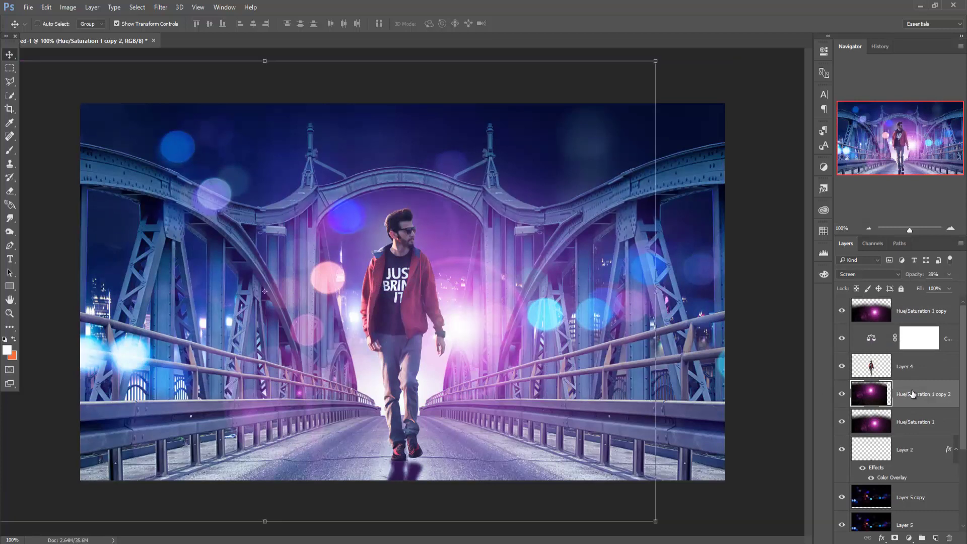
Raise the glow copy to 100% opacity and shift it upward behind the man.
left_click(949, 274)
left_click_drag(931, 286, 943, 285)
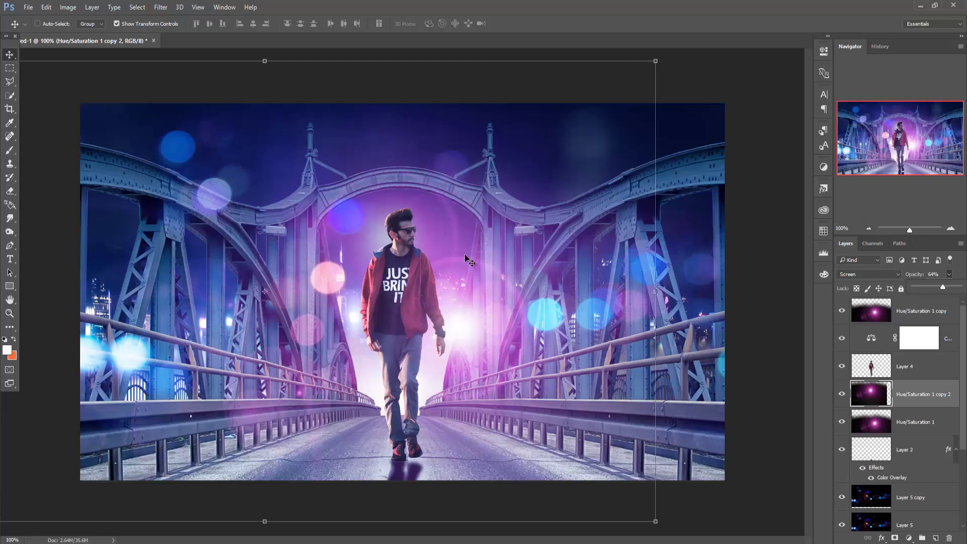
left_click_drag(370, 246, 369, 250)
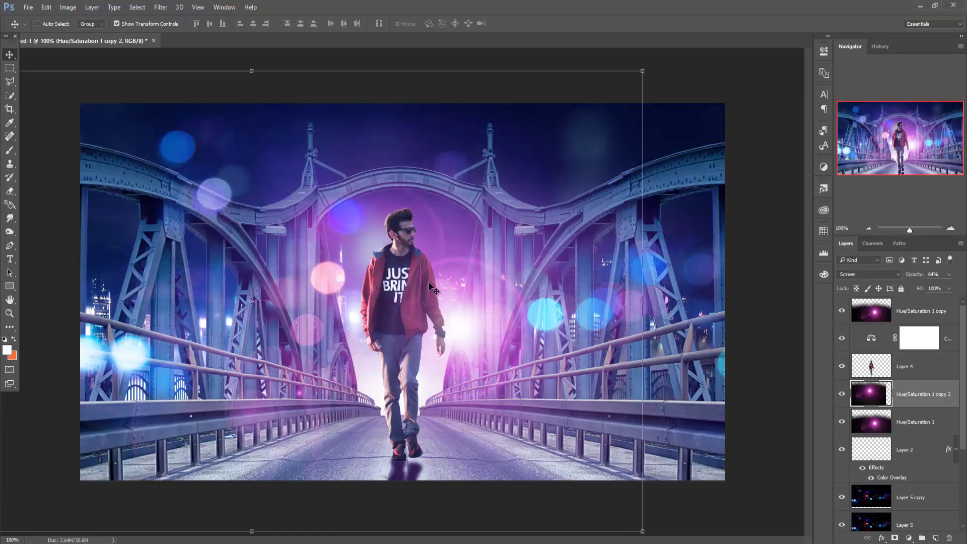
left_click(949, 274)
left_click_drag(942, 287, 960, 287)
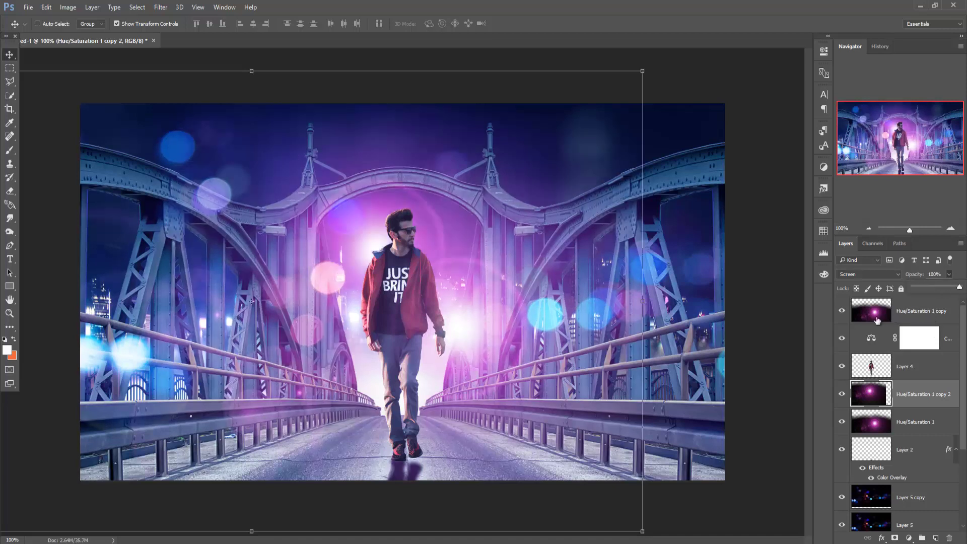
mouse_move(348, 215)
left_mouse_down()
mouse_move(341, 208)
mouse_move(342, 225)
left_mouse_up()
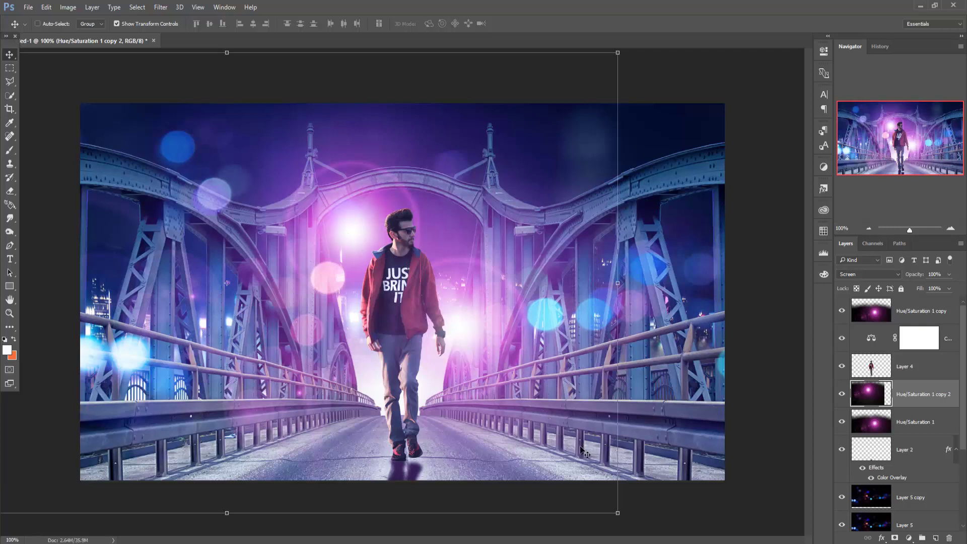
left_click(18, 24)
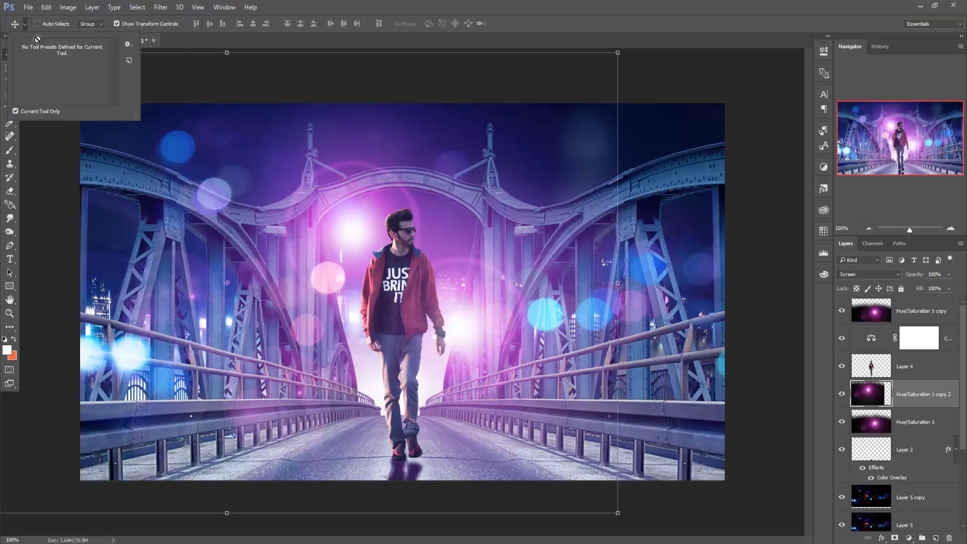
left_click(455, 8)
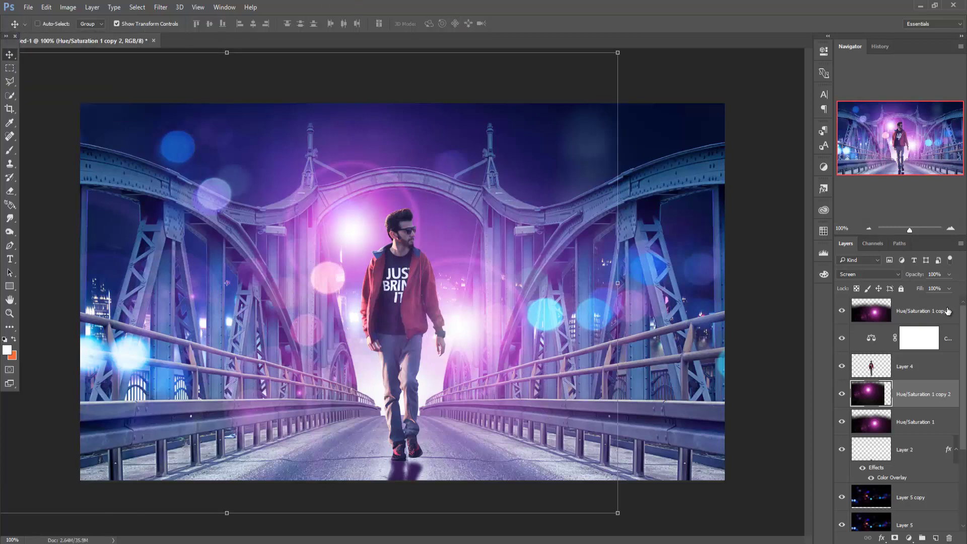
left_click(934, 319)
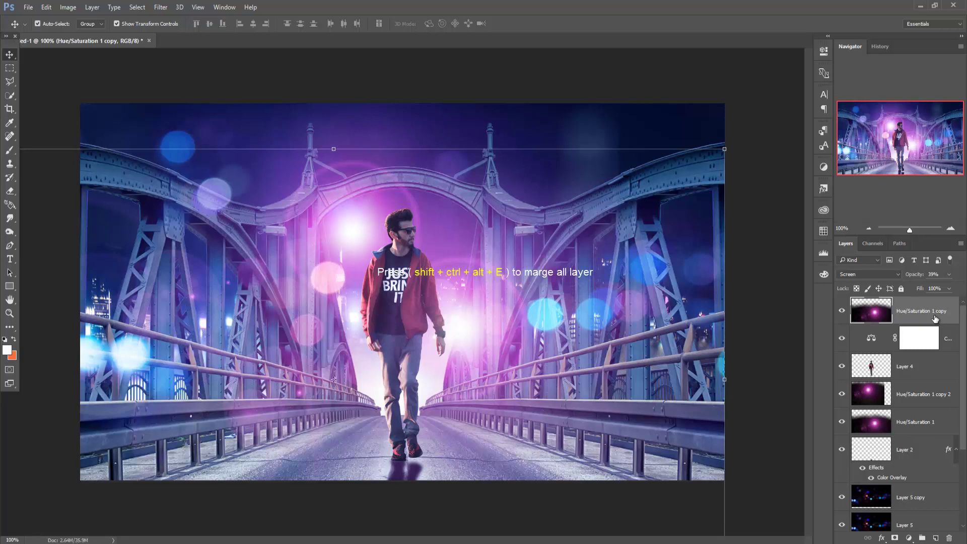
Stamp visible layers (Shift+Ctrl+Alt+E) into Layer 7 and launch the Camera Raw Filter.
key("shift+ctrl+alt+e")
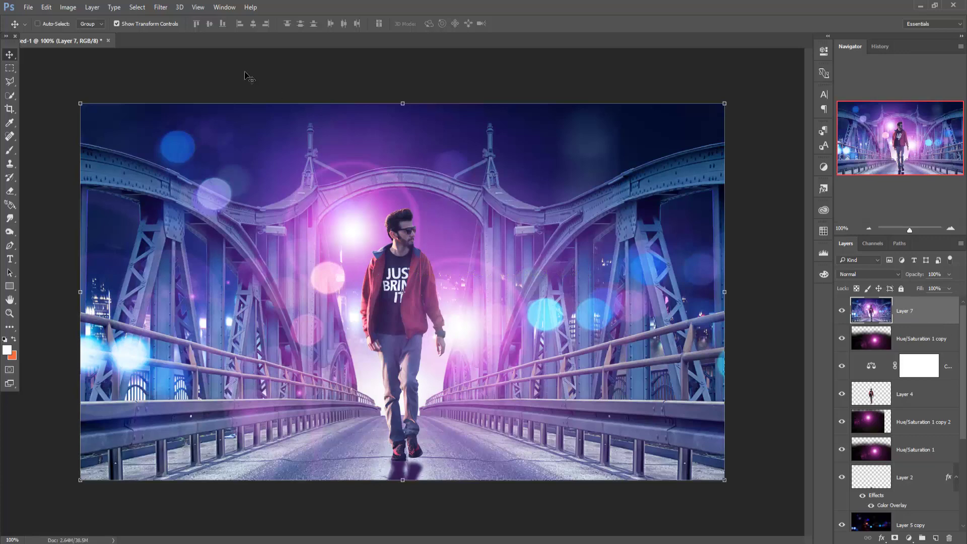
left_click(166, 8)
left_click(174, 70)
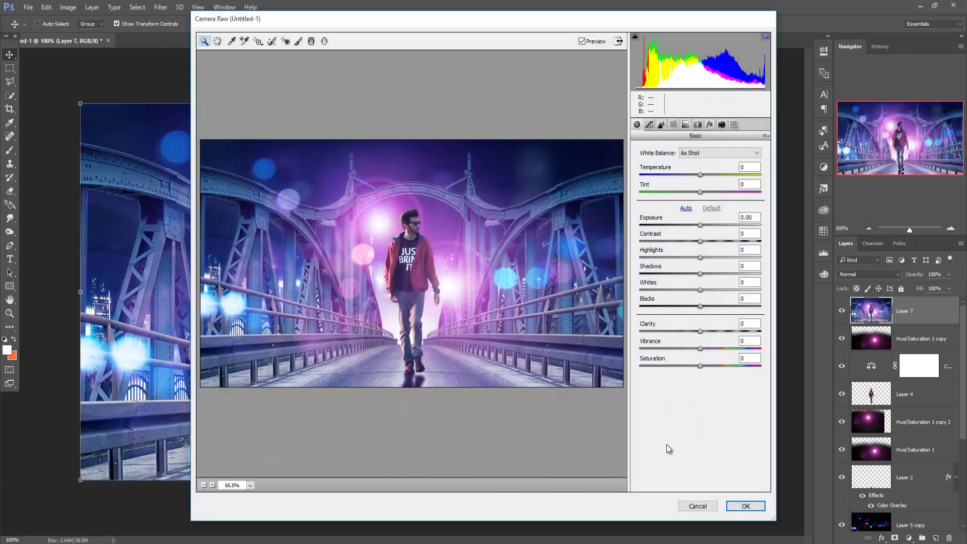
Cancel Camera Raw and duplicate Layer 7 as Layer 7 copy.
left_click(698, 505)
right_click(923, 317)
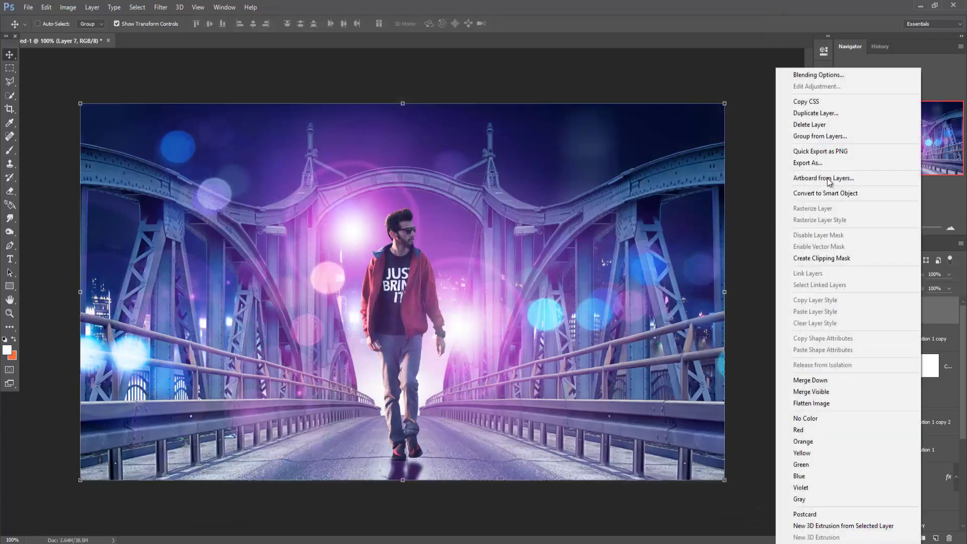
left_click(825, 112)
left_click(574, 172)
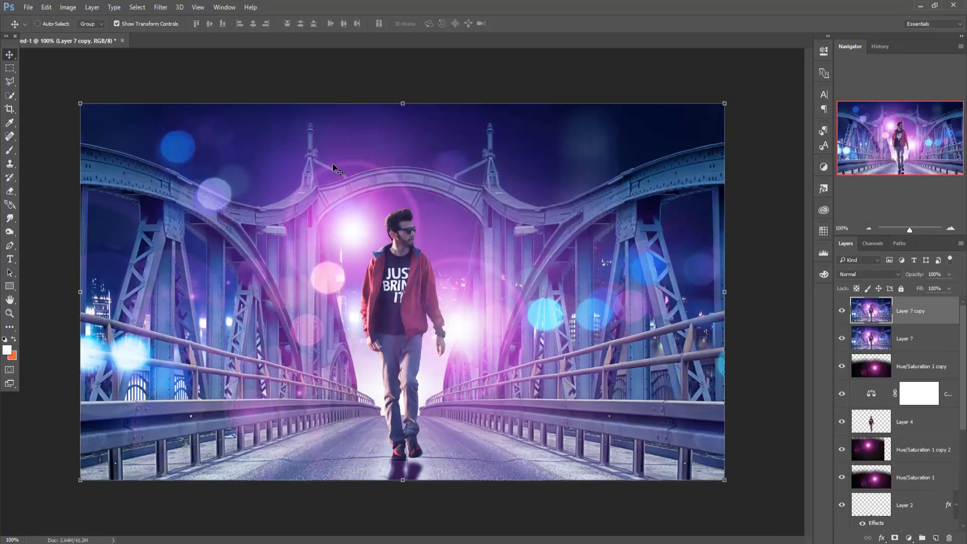
left_click(160, 7)
left_click(168, 68)
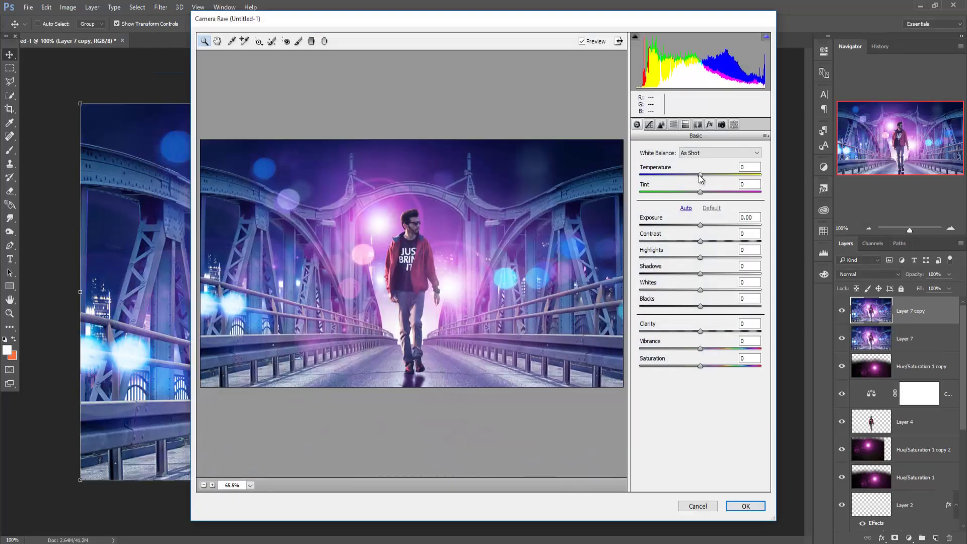
In Camera Raw, cool temperature, raise exposure, add a vignette, and tint highlights at hue 48.
mouse_move(700, 174)
left_mouse_down()
mouse_move(693, 192)
mouse_move(711, 192)
left_mouse_up()
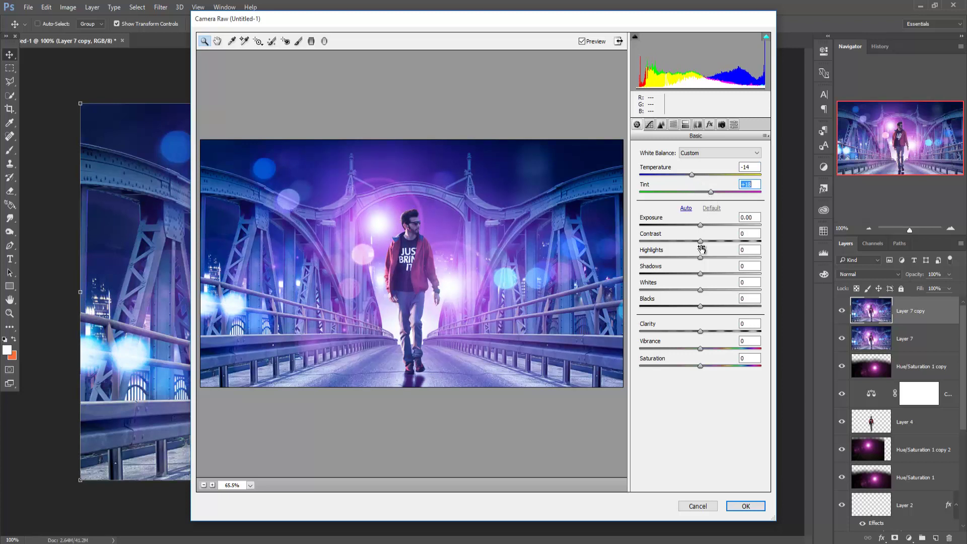
left_click_drag(700, 225, 701, 225)
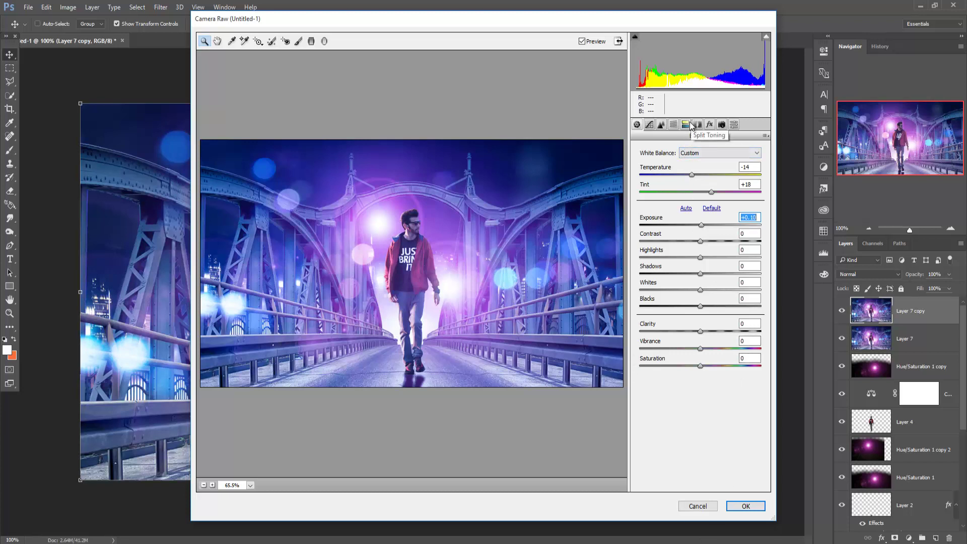
left_click(709, 125)
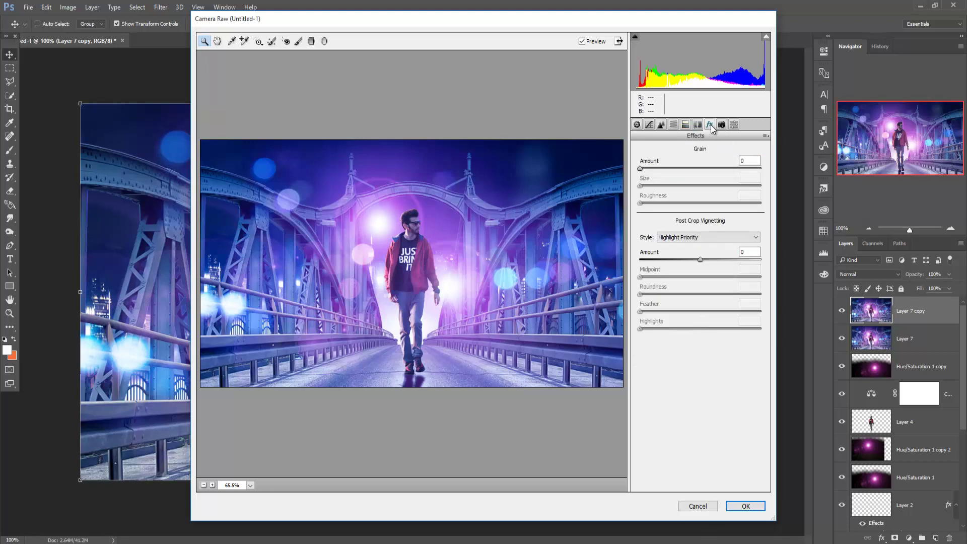
left_click(701, 259)
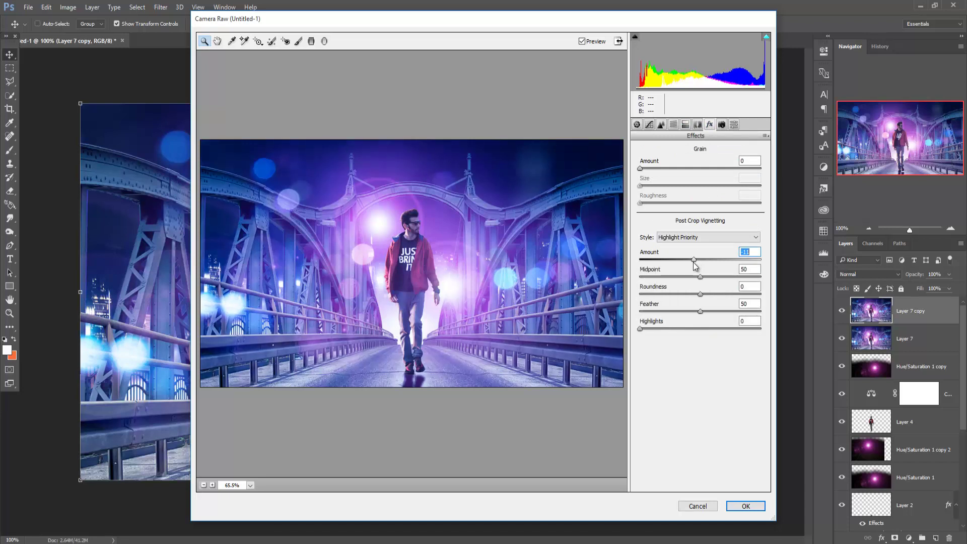
left_click_drag(703, 262, 694, 263)
left_click(685, 125)
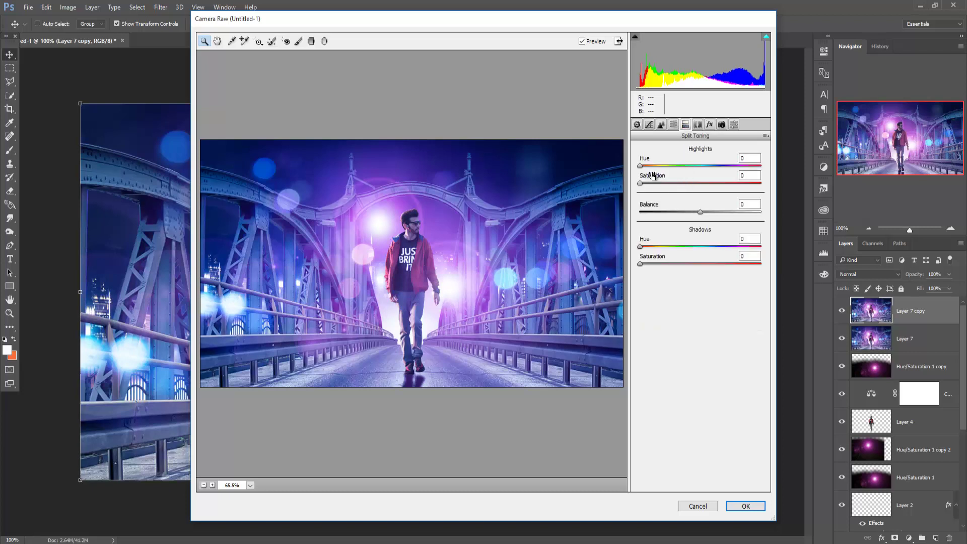
left_click_drag(640, 166, 729, 167)
left_click_drag(640, 183, 654, 184)
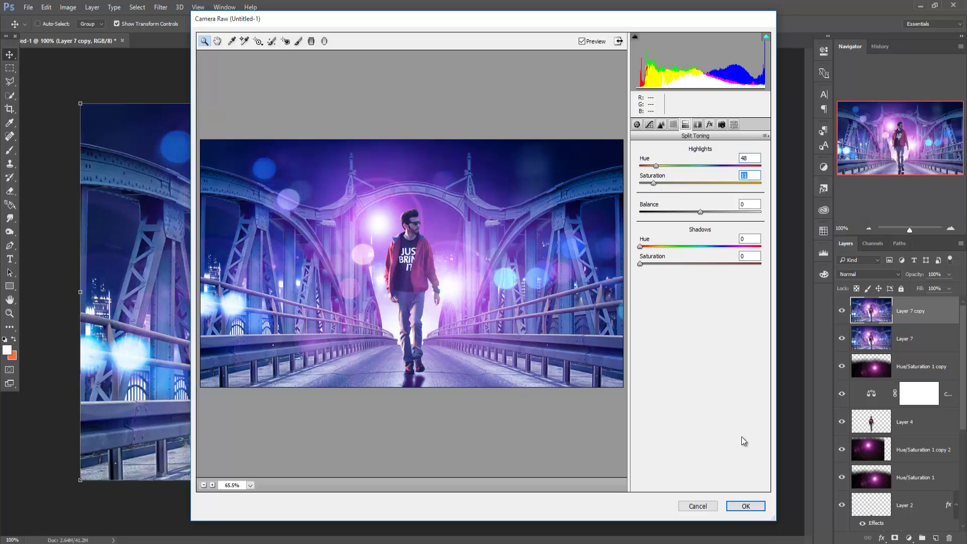
left_click(746, 505)
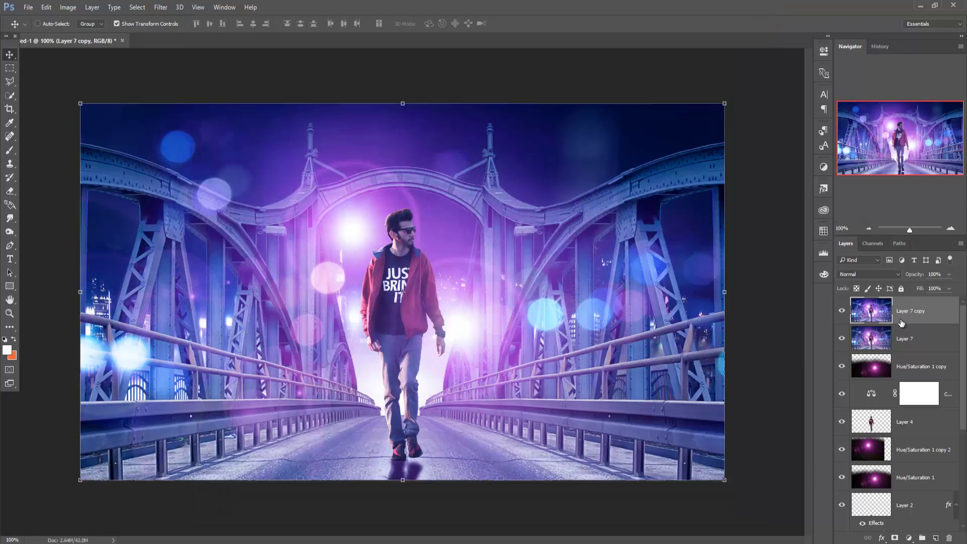
Apply Color Efex Pro 4 Cross Processing at 15% strength as a new top layer.
left_click(161, 7)
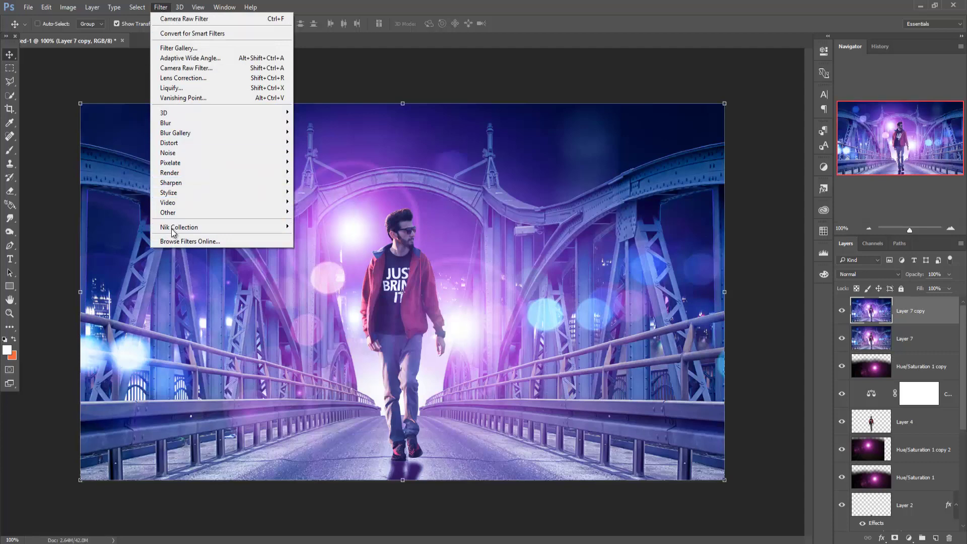
mouse_move(179, 227)
left_click(355, 235)
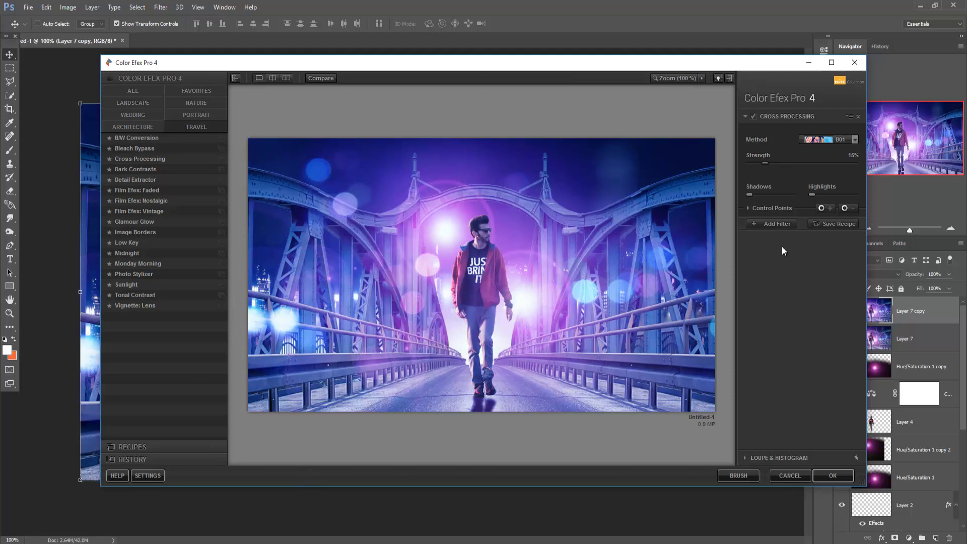
left_click(833, 476)
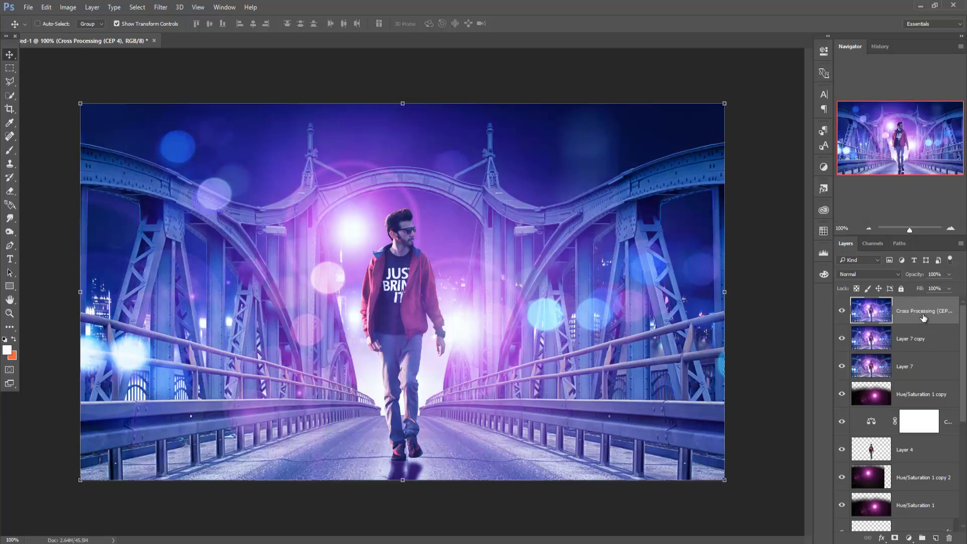
Create Layer 8, fill it with 50% Gray via Edit > Fill, and blend it as Soft Light.
left_click(936, 538)
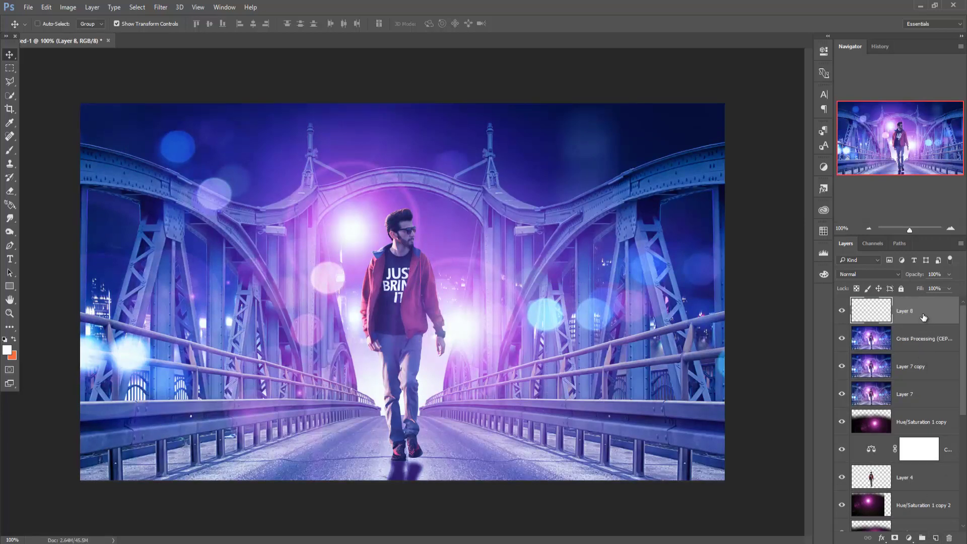
left_click(46, 7)
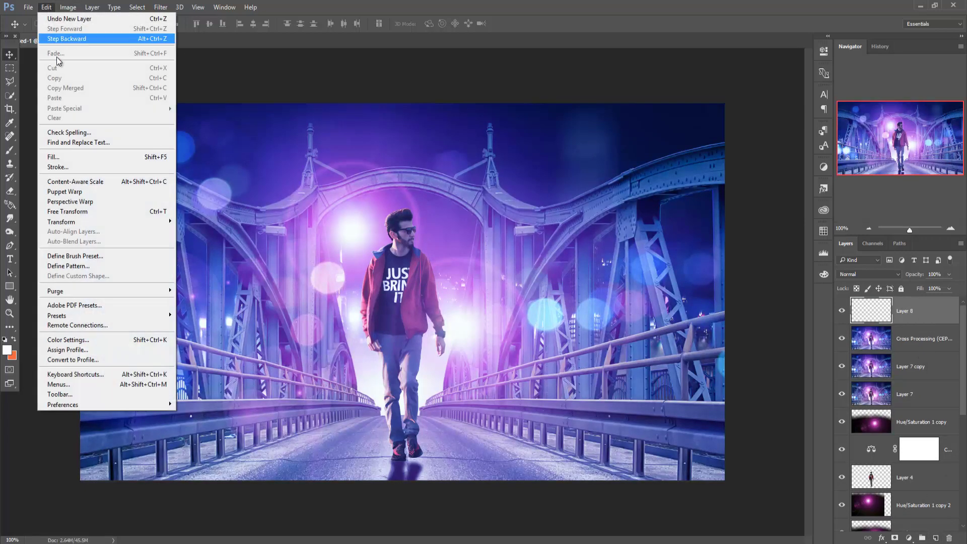
left_click(76, 156)
left_click(491, 160)
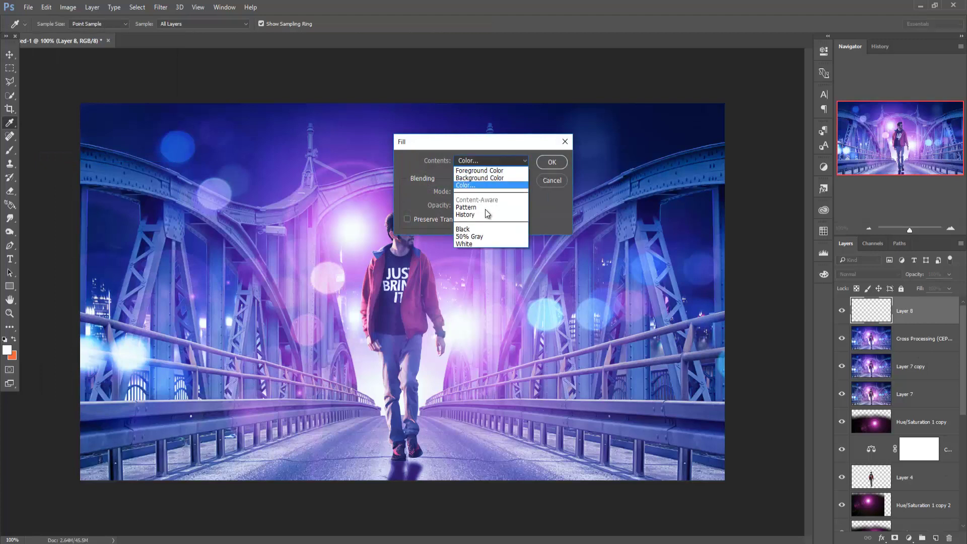
left_click(481, 234)
left_click(552, 162)
key("v")
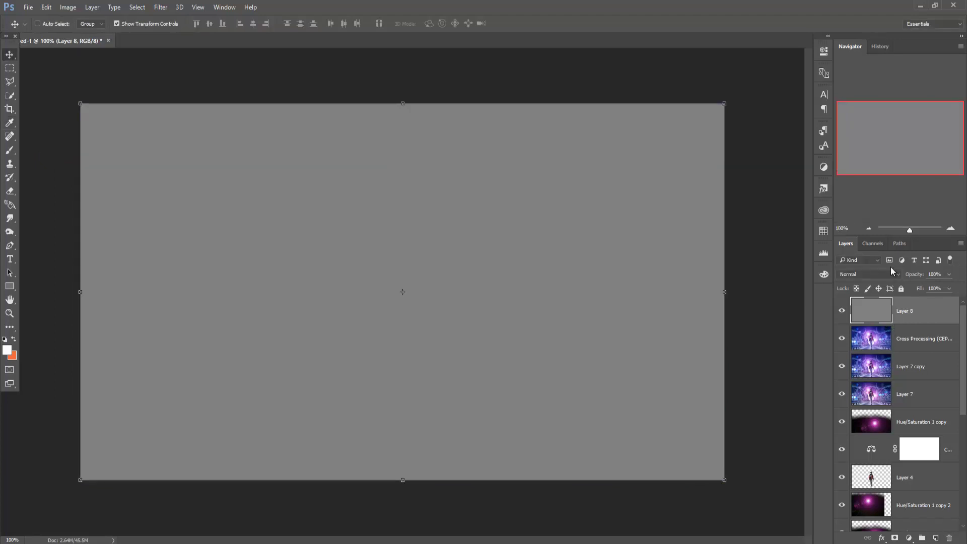
left_click(891, 273)
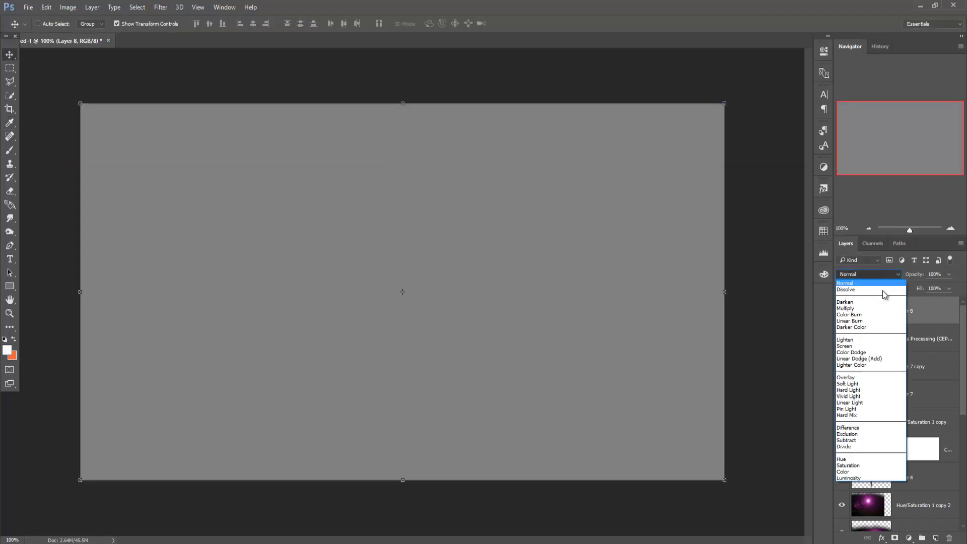
left_click(861, 384)
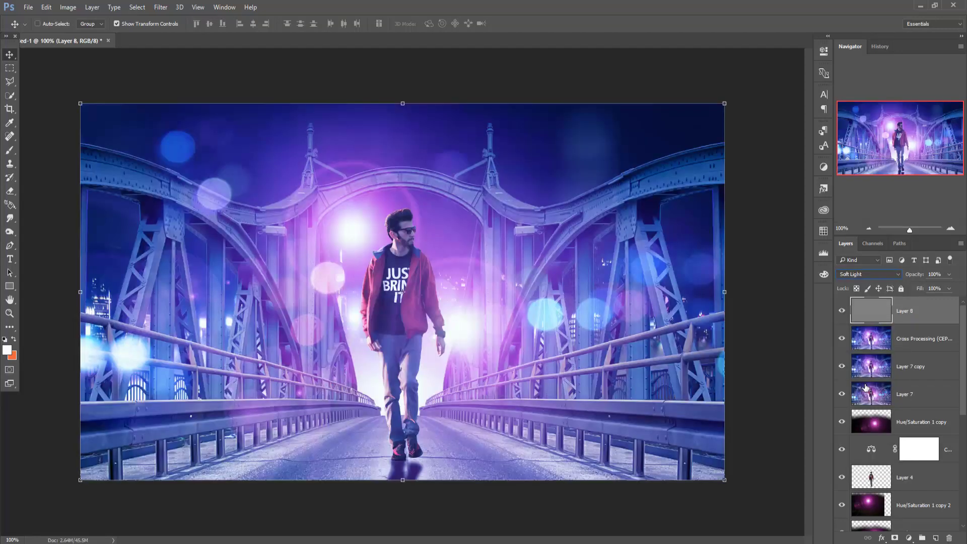
left_click(908, 538)
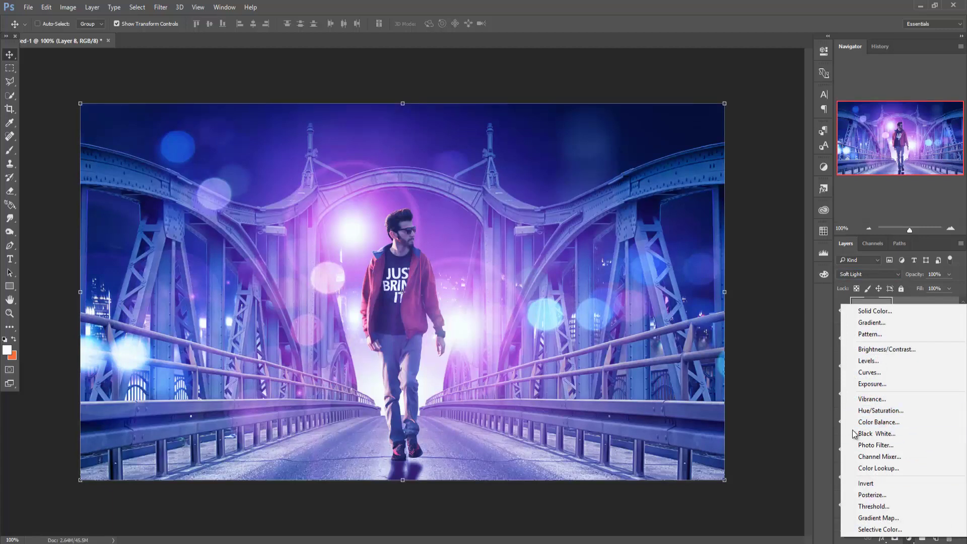
Add a Warming Filter (85) photo filter at 25% density, then stamp visible layers into Layer 9.
left_click(875, 445)
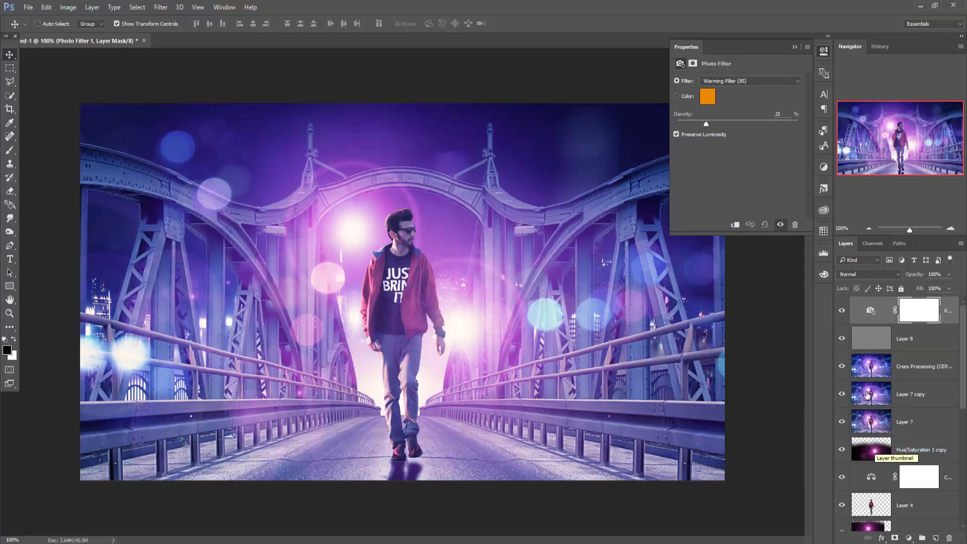
left_click(793, 46)
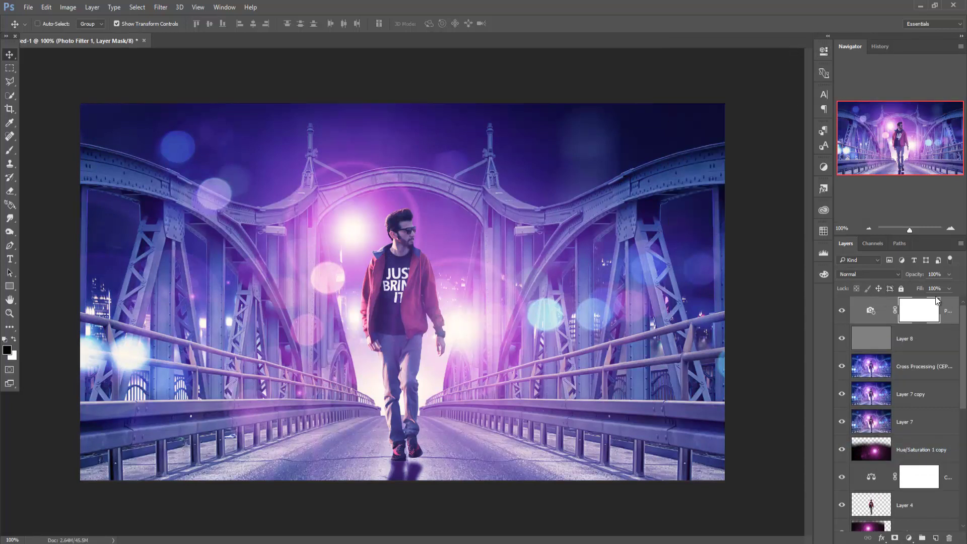
left_click(947, 310)
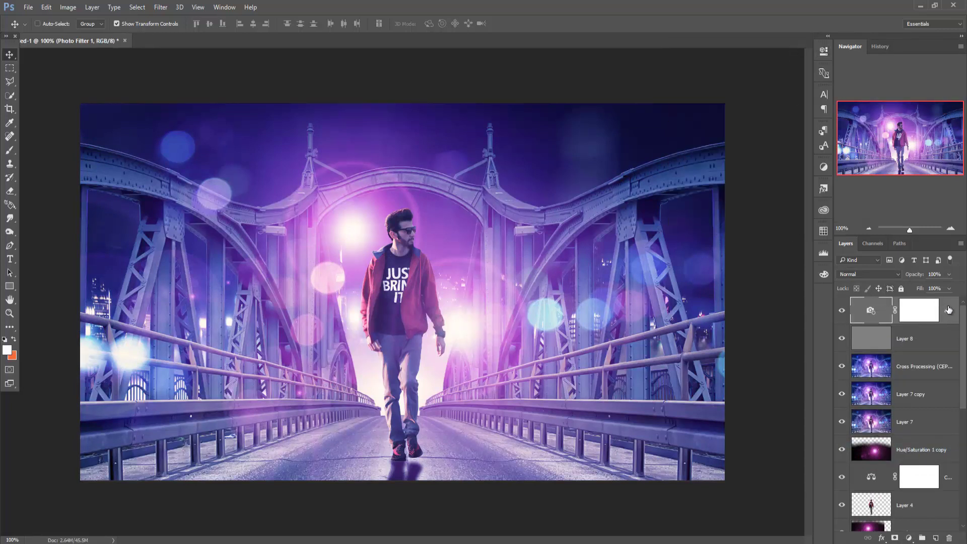
key("ctrl+shift+alt+e")
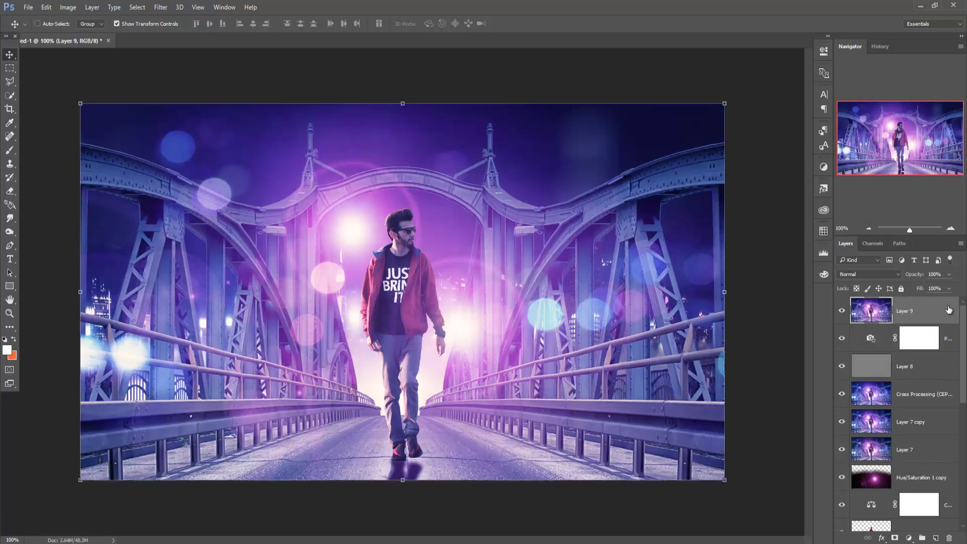